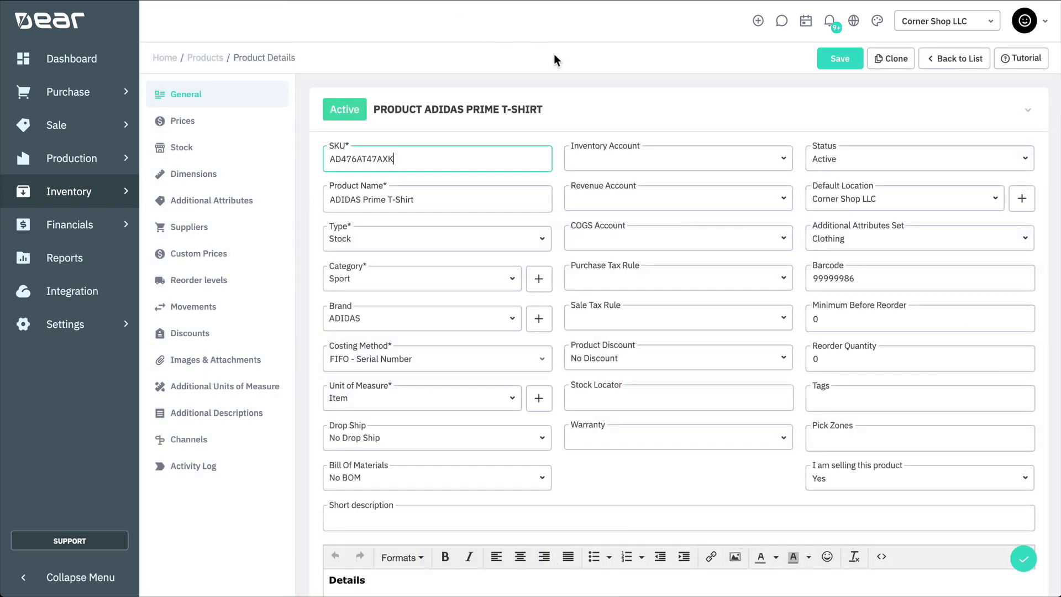
Step: Start a new product/service record in the inventory
left_click(641, 99)
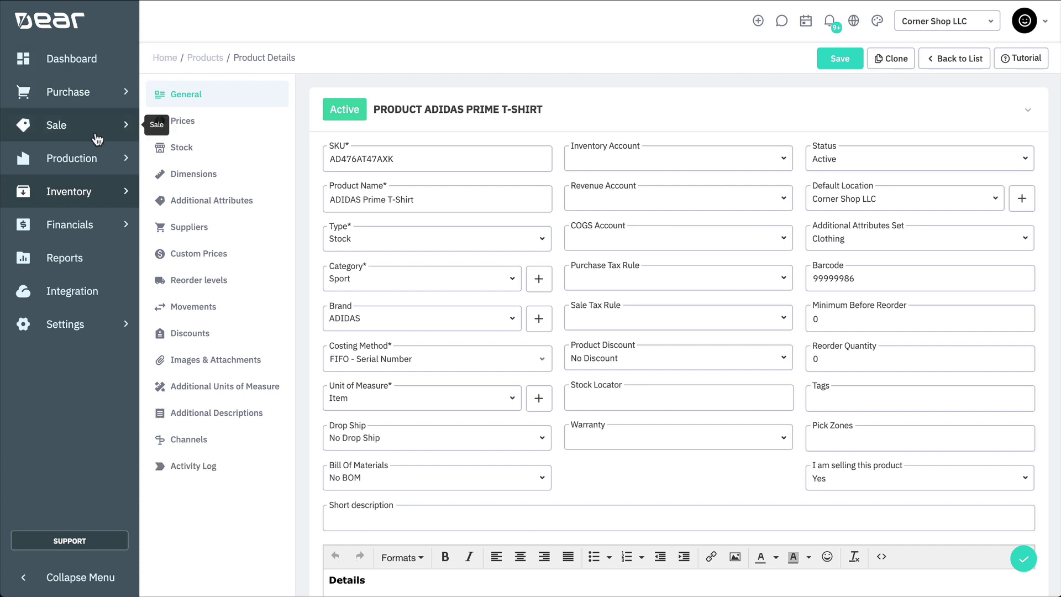
left_click(118, 200)
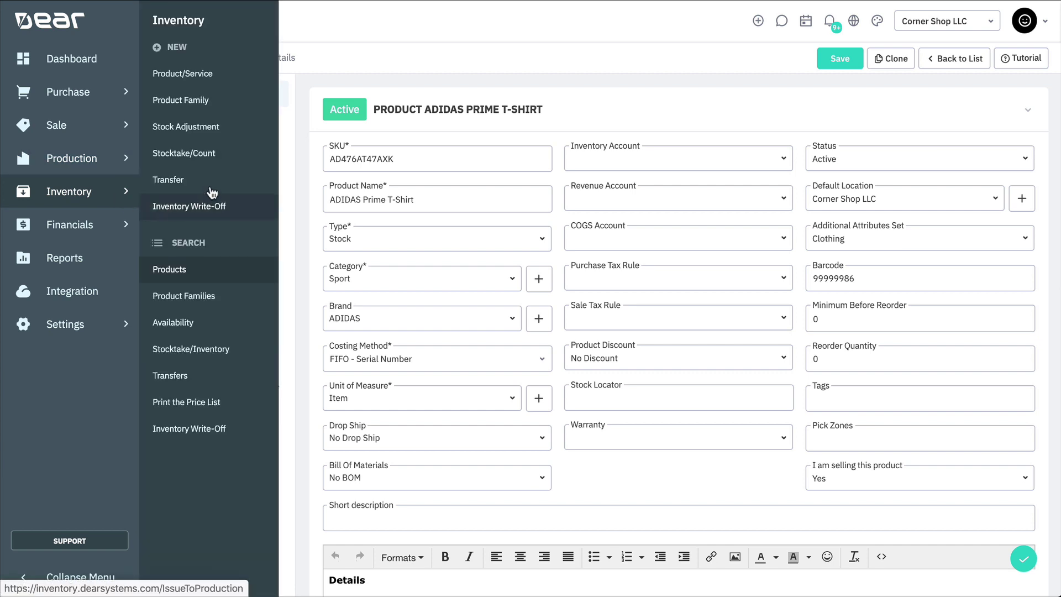
left_click(238, 82)
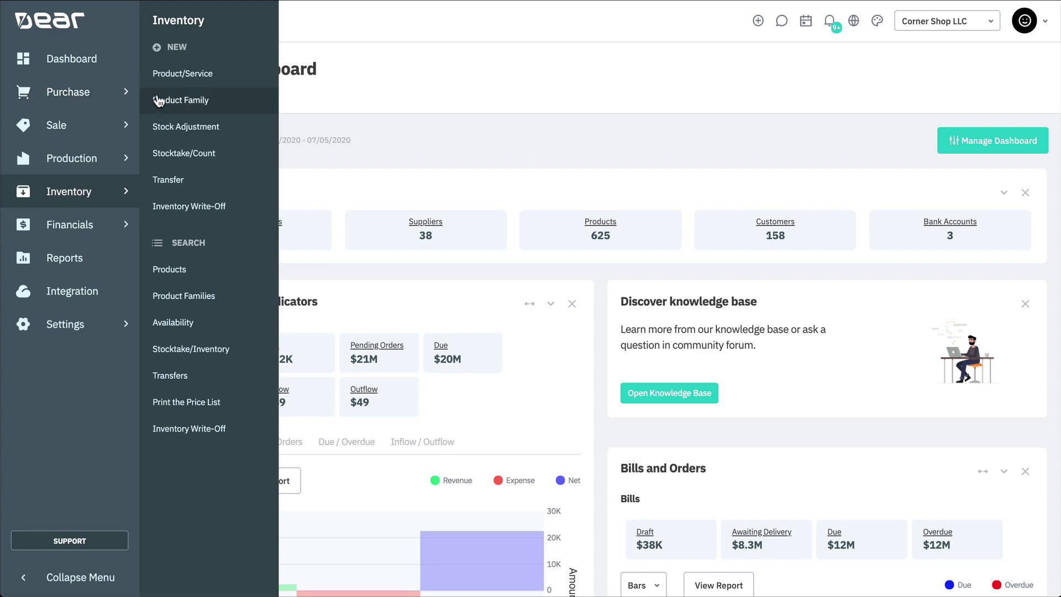
left_click(244, 82)
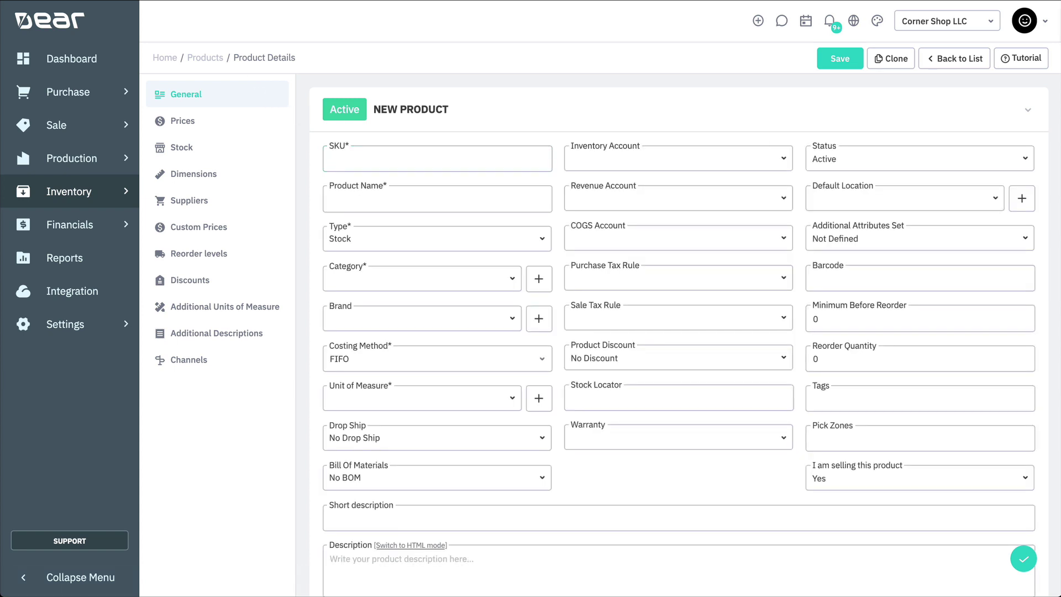
Step: Enter the SKU AD476AT47AXK and the product name ADIDAS Prime T-Shirt, keeping the product type as Stock
left_click(474, 156)
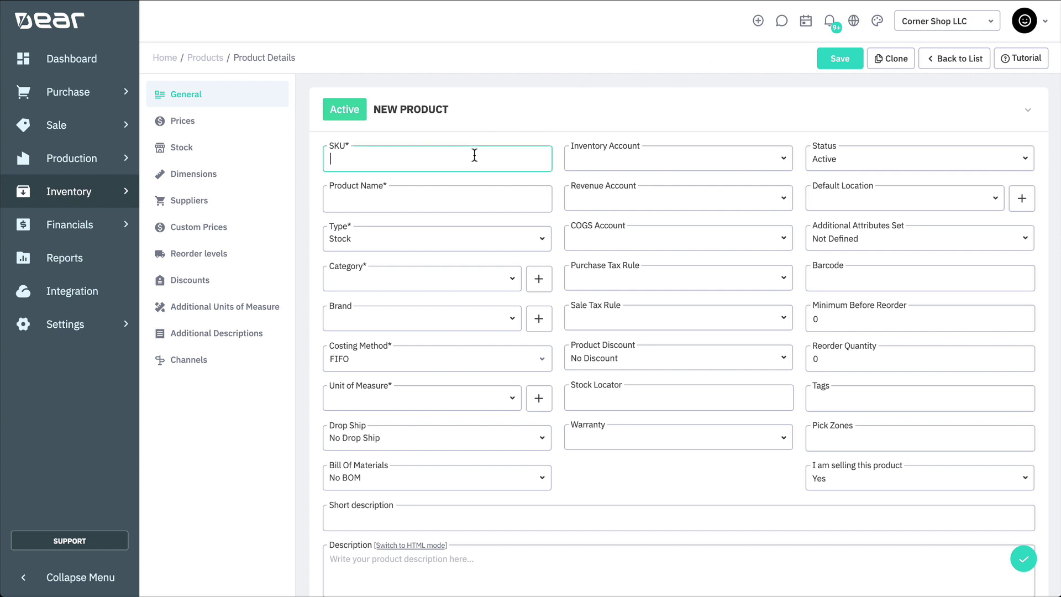
type("AD476AT47AXK")
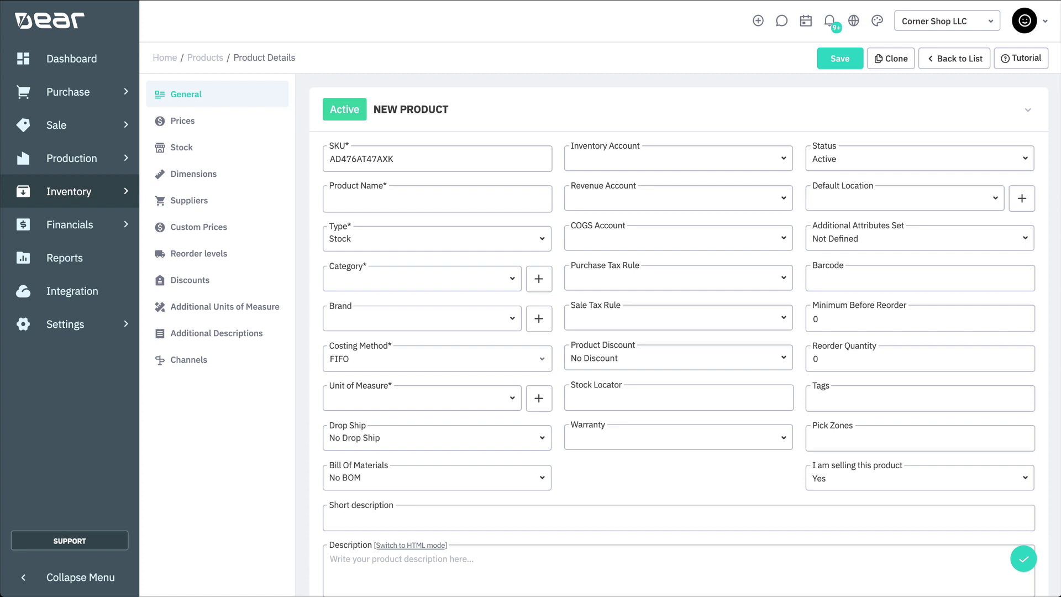
left_click(442, 196)
type("ADIDAS Prime T-Shirt")
left_click(540, 247)
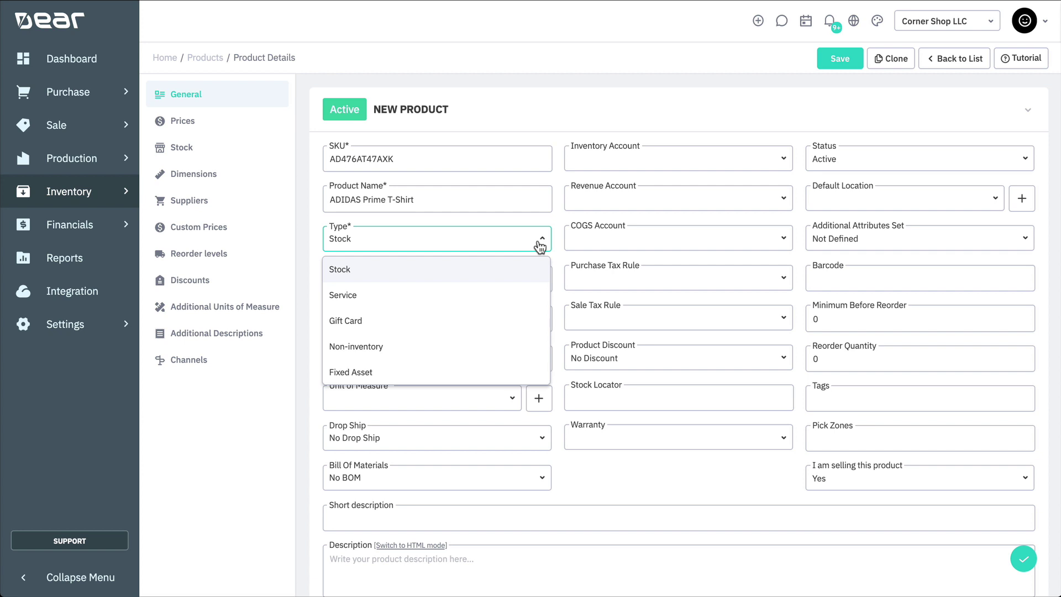
left_click(540, 246)
Step: Set the product's category to Apparel and its brand to ADDIDAS
left_click(507, 277)
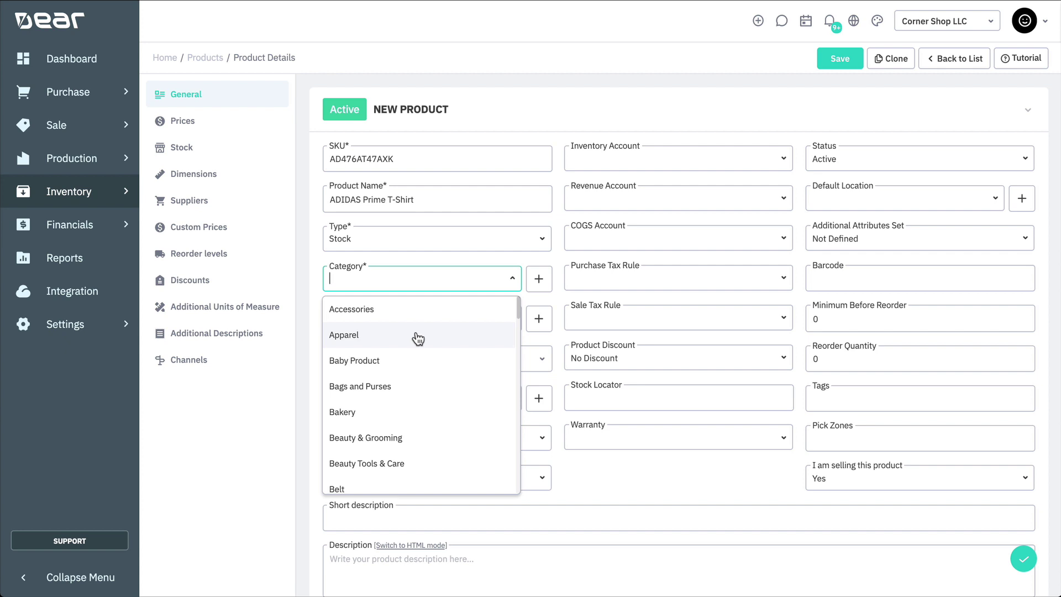
left_click(419, 337)
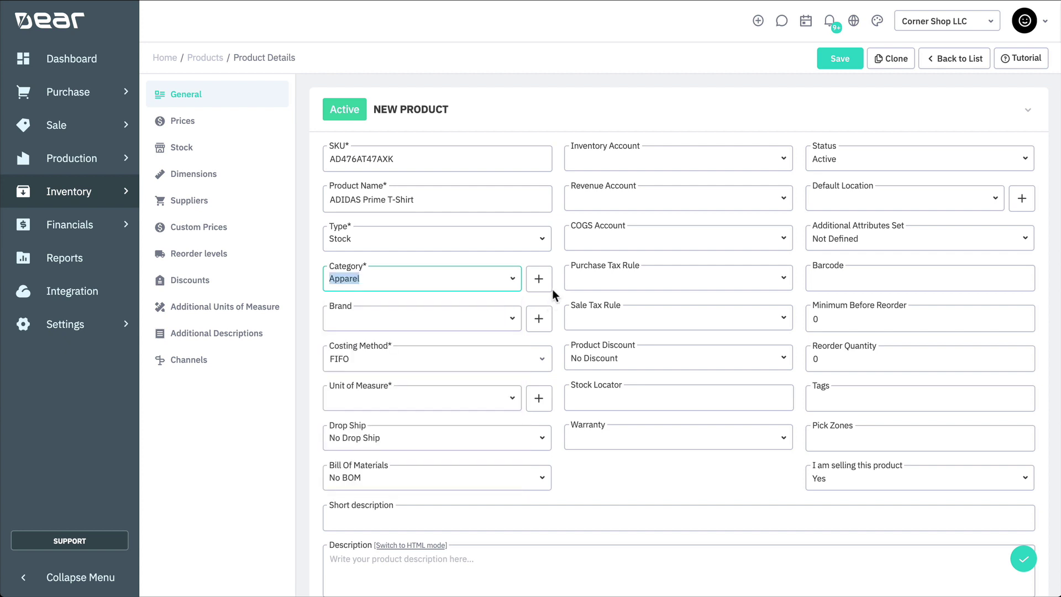
left_click(514, 319)
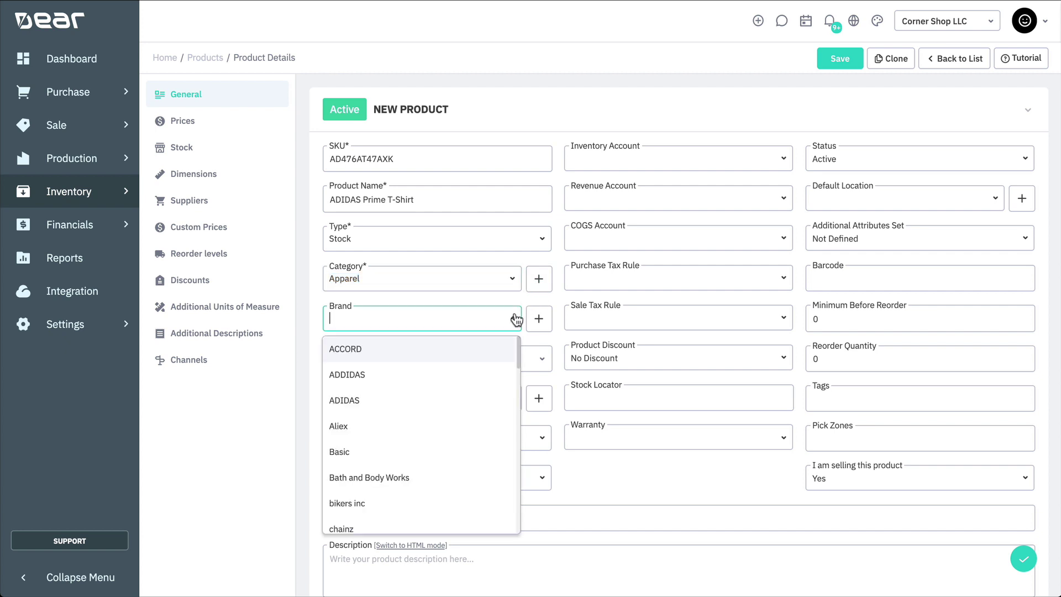
left_click(468, 372)
left_click(555, 331)
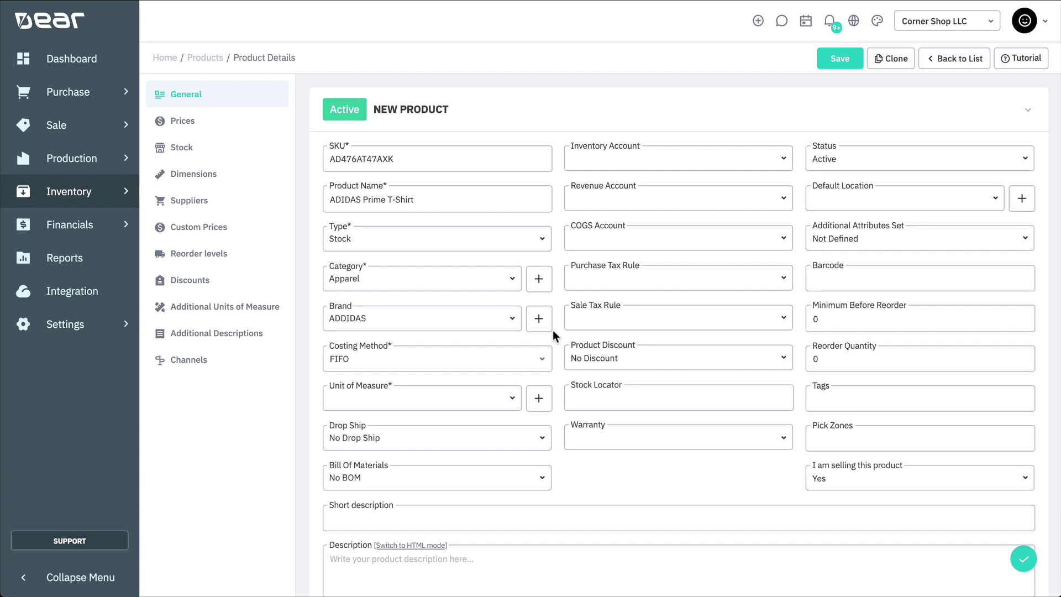
Step: Choose FIFO as the costing method and Item as the unit of measure
left_click(544, 363)
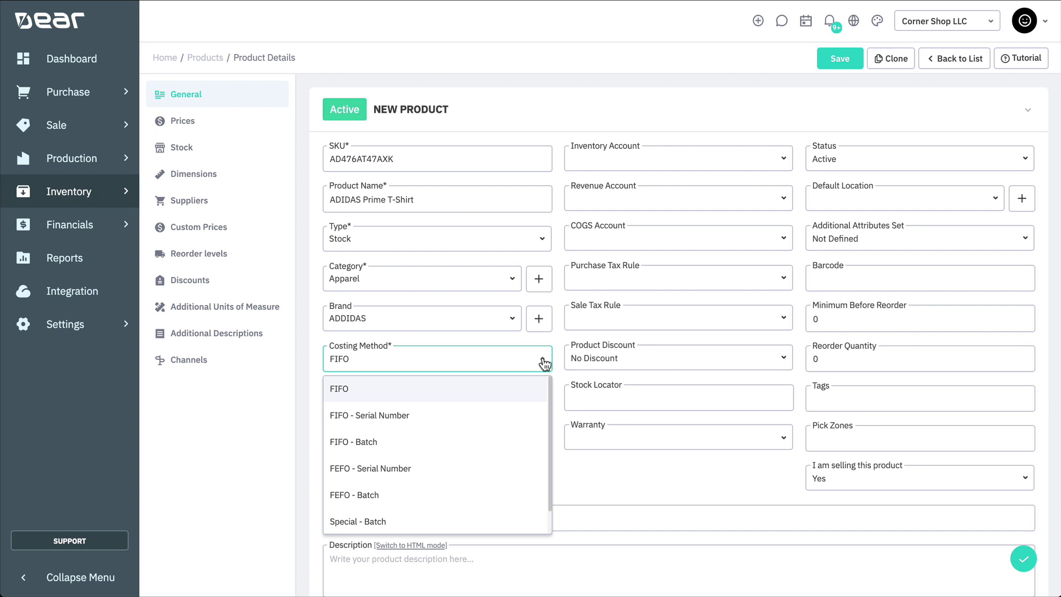
left_click(527, 387)
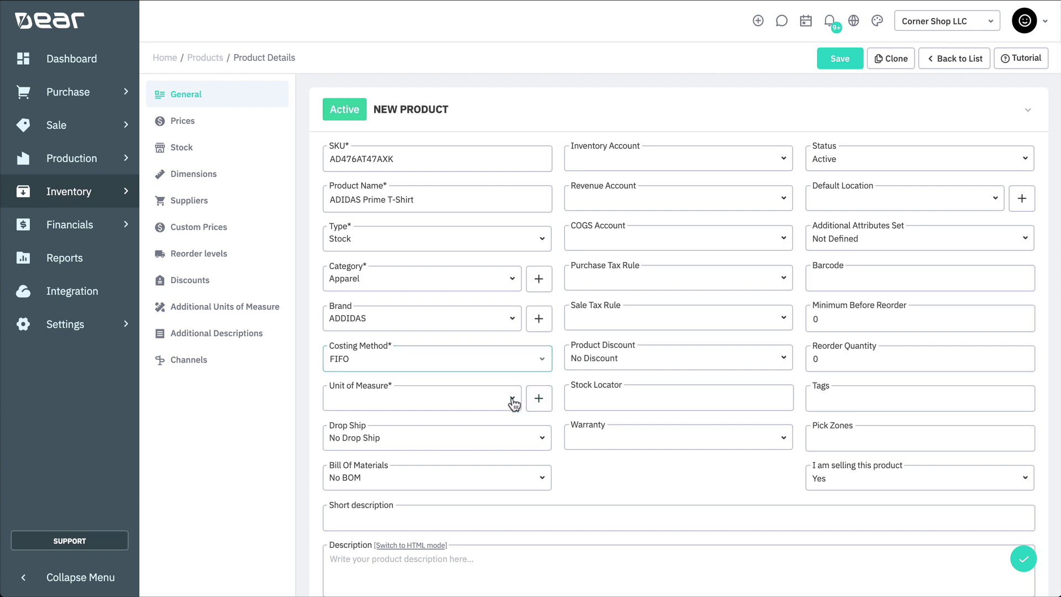
left_click(512, 400)
scroll(463, 362, "down", 3)
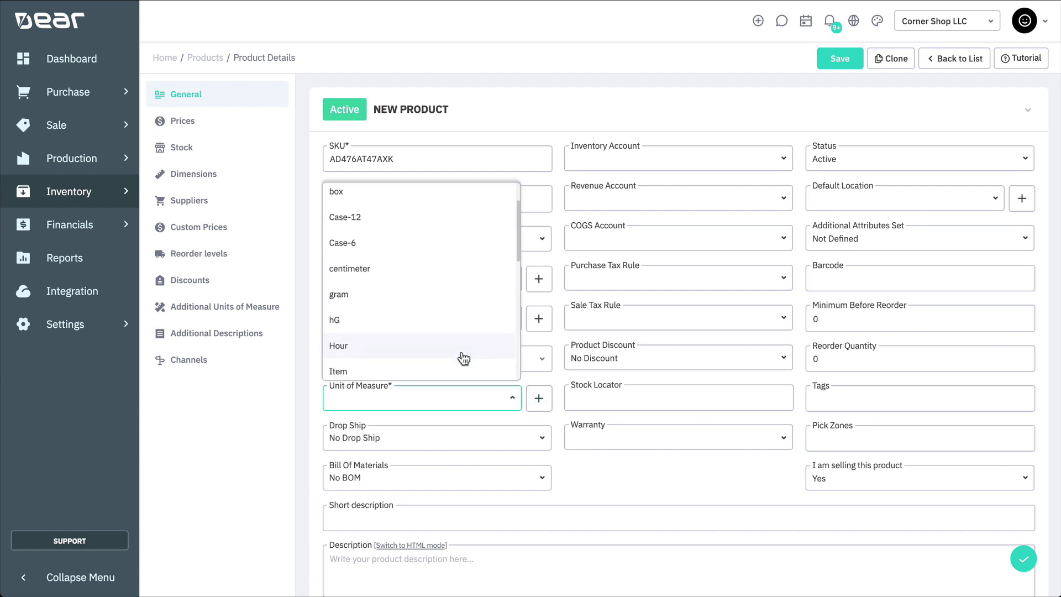
scroll(451, 345, "down", 5)
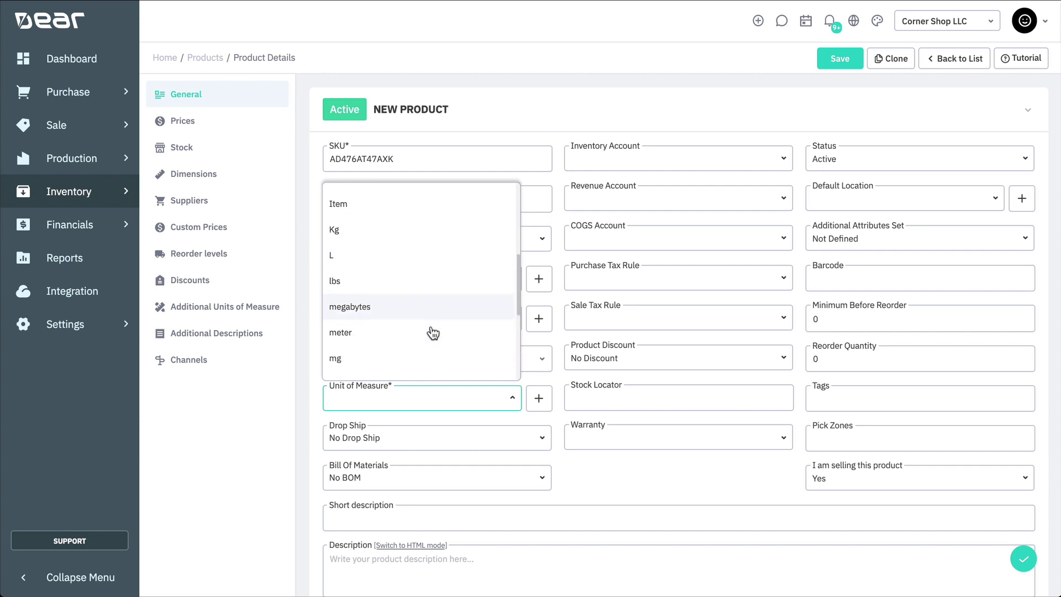
scroll(431, 329, "up", 2)
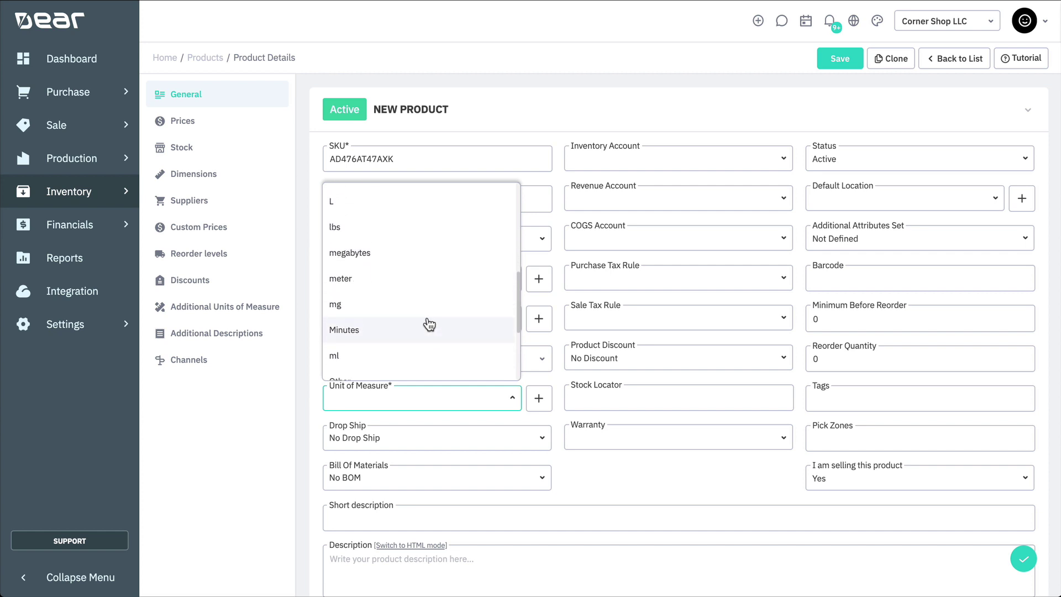
scroll(429, 325, "up", 4)
left_click(407, 294)
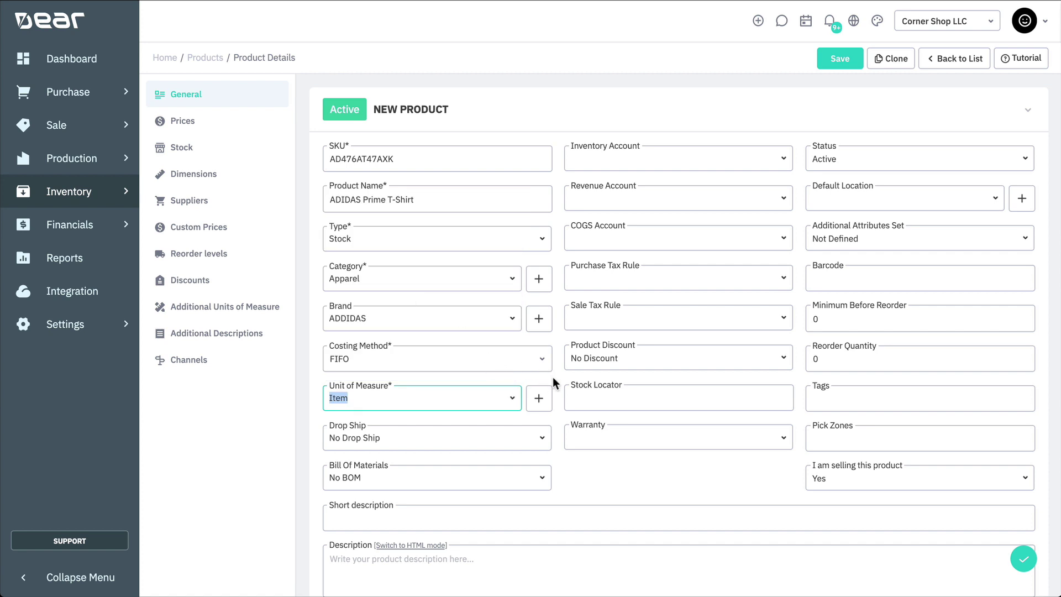
Step: Check the drop ship and bill of materials options, keeping No Drop Ship and No BOM
left_click(543, 439)
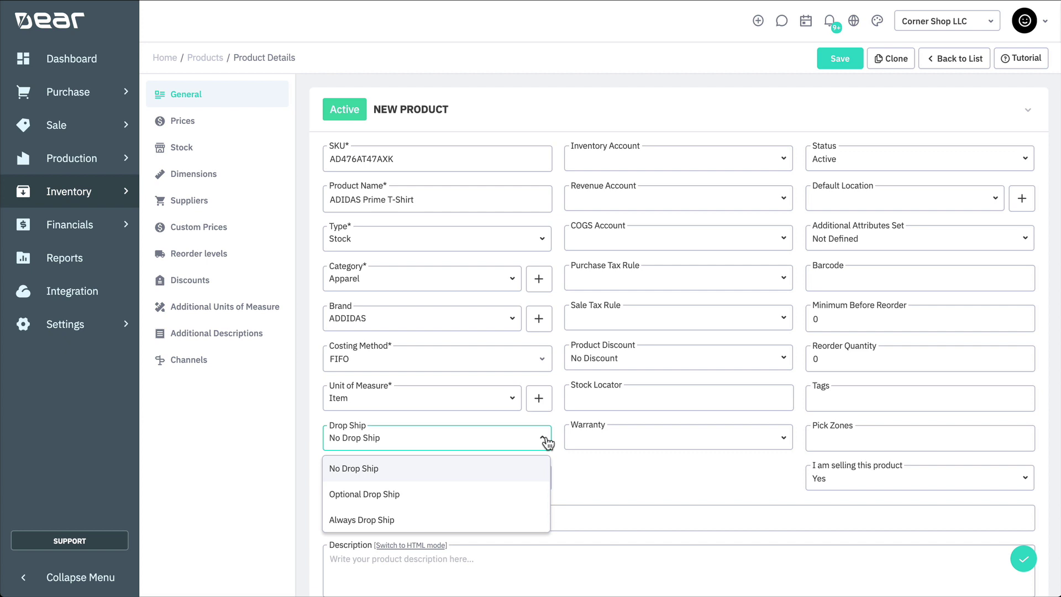
left_click(547, 441)
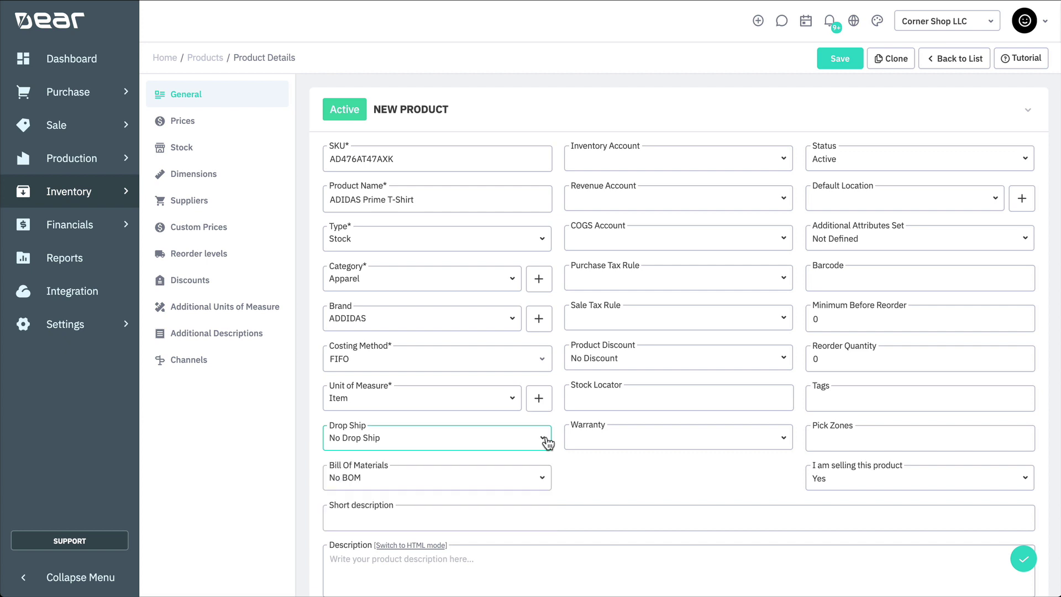
left_click(545, 478)
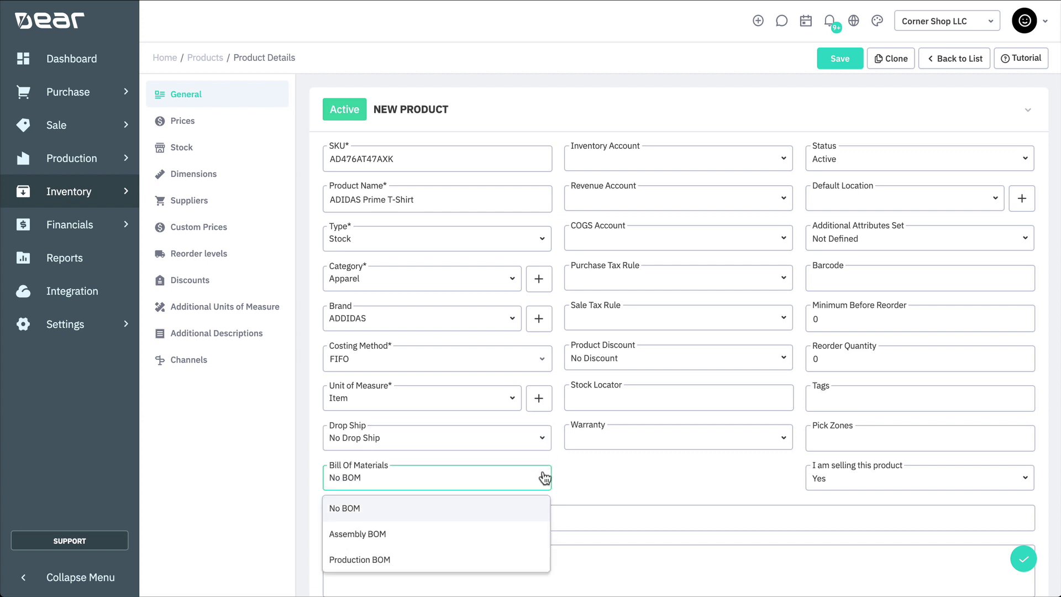
left_click(545, 477)
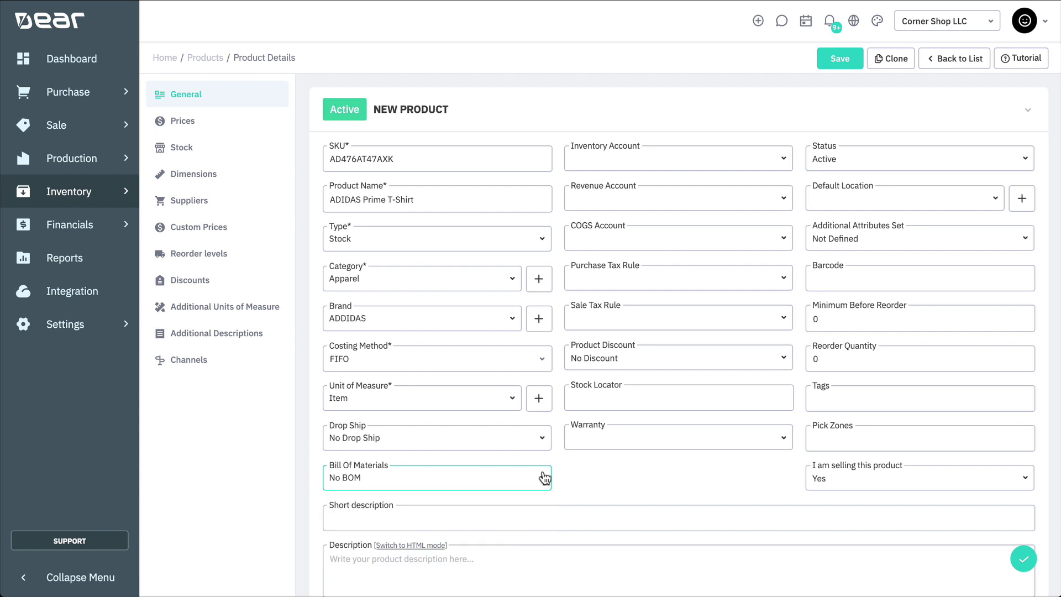
Step: Examine the choices for the inventory, revenue and COGS accounts, the purchase and sale tax rules, and the product discount
left_click(789, 164)
left_click(791, 164)
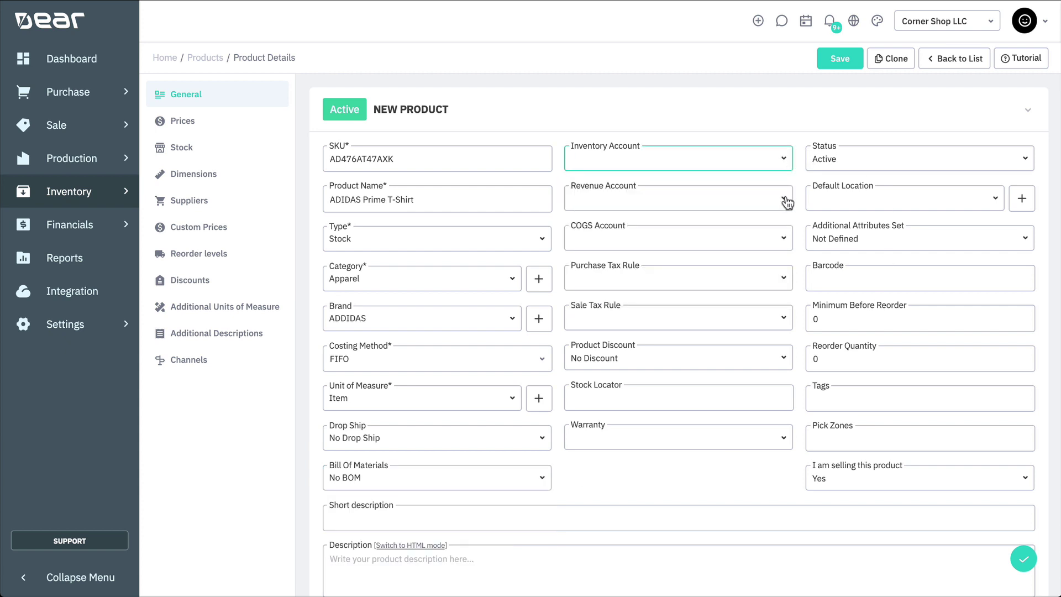
left_click(787, 202)
left_click(787, 202)
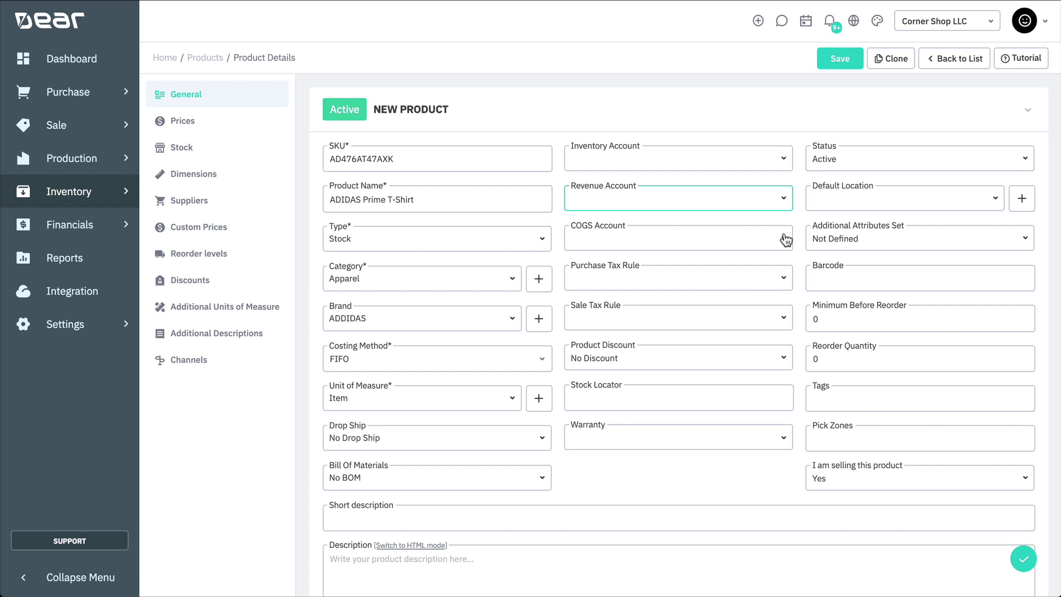
left_click(785, 239)
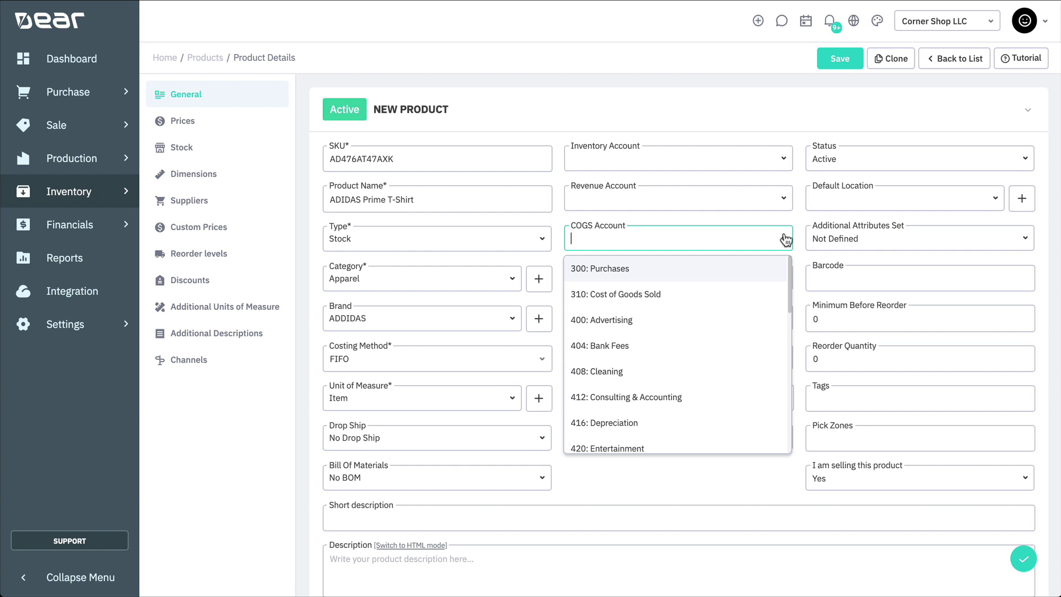
left_click(786, 239)
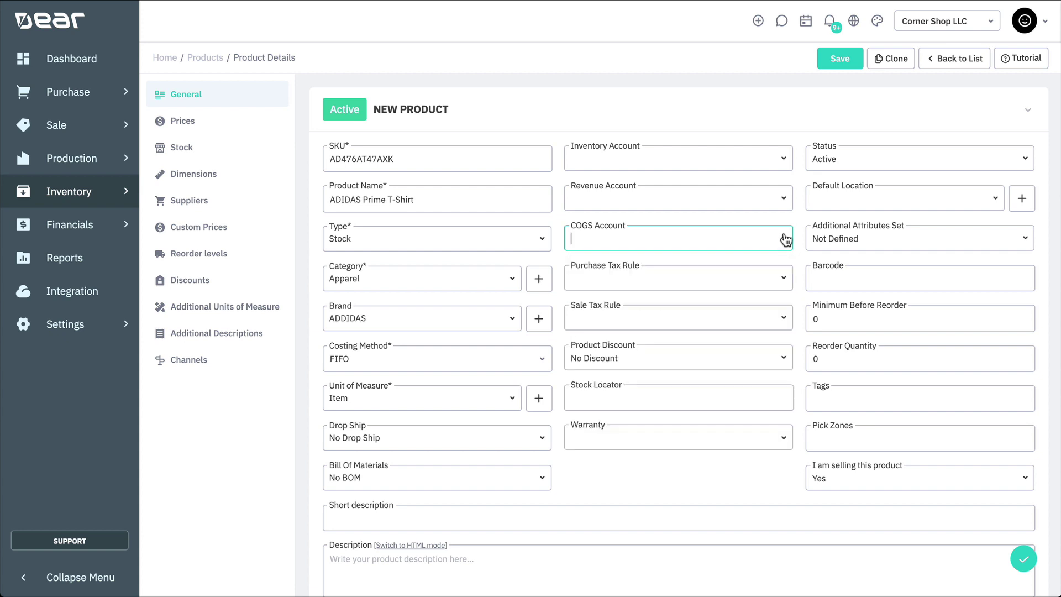
left_click(785, 276)
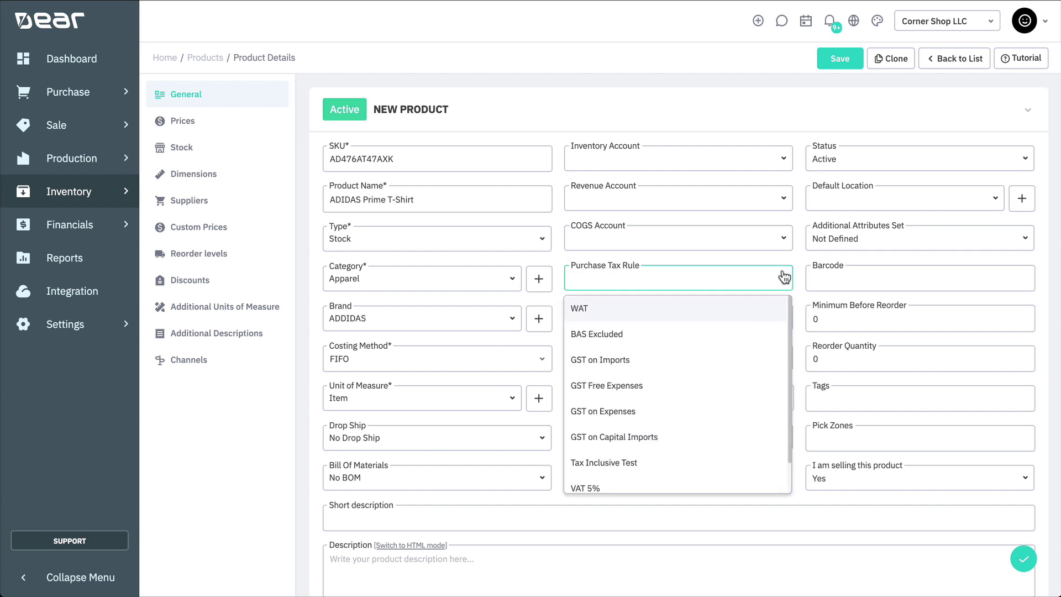
left_click(785, 316)
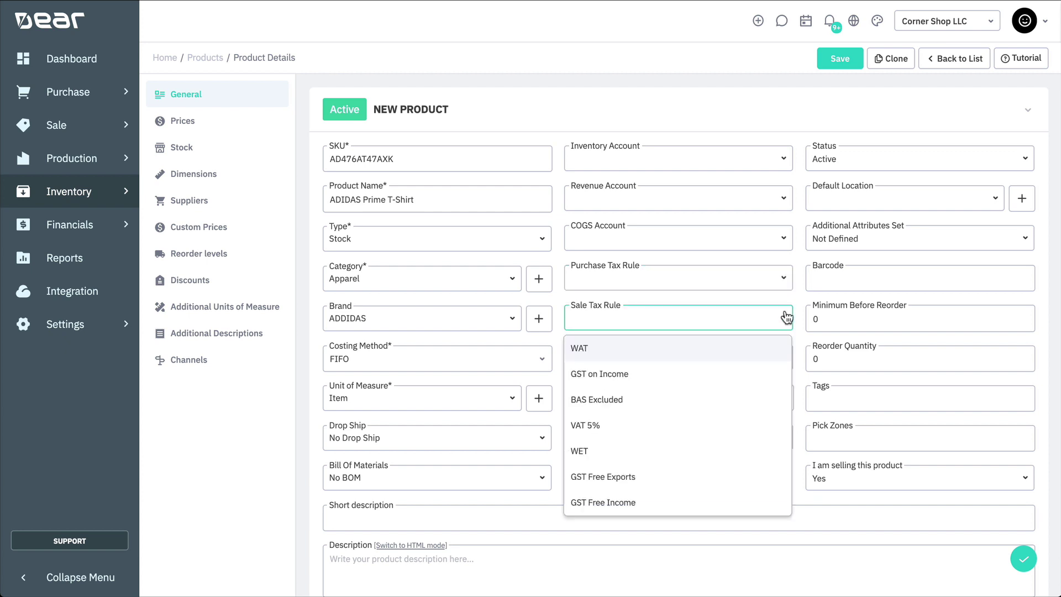
left_click(786, 316)
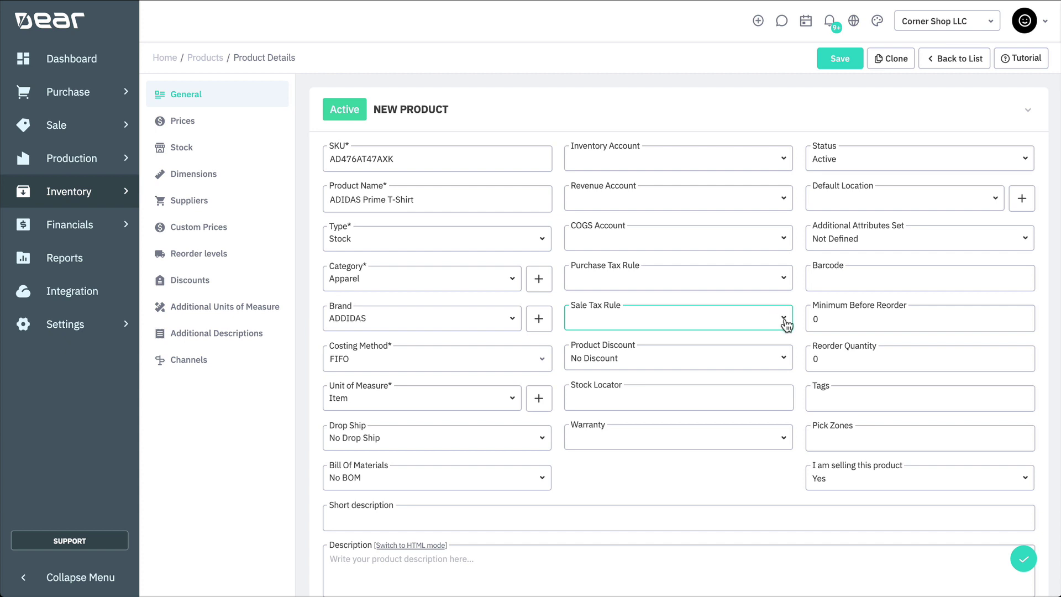
left_click(780, 360)
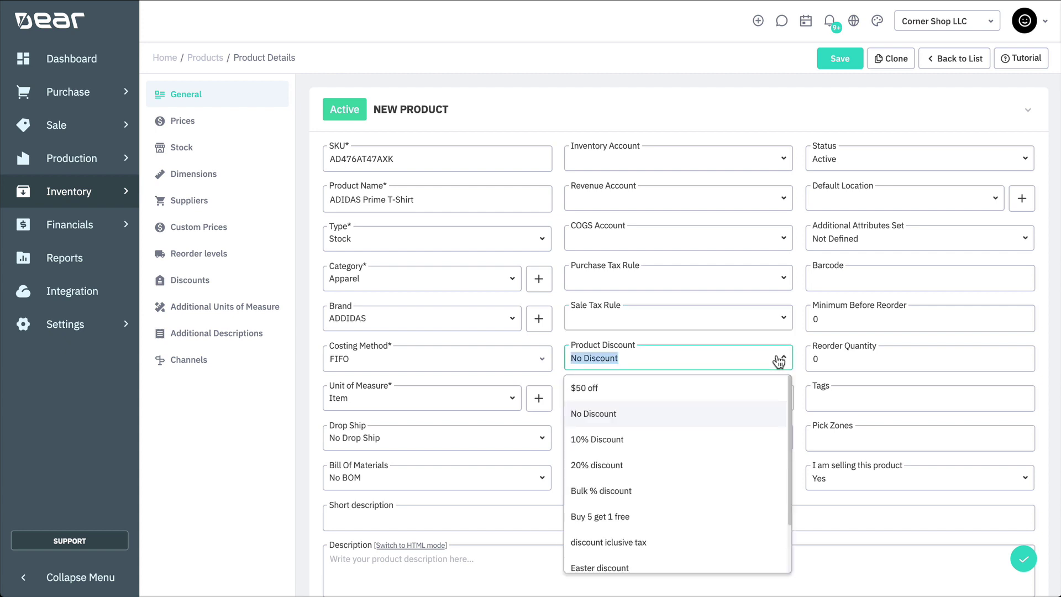
left_click(779, 360)
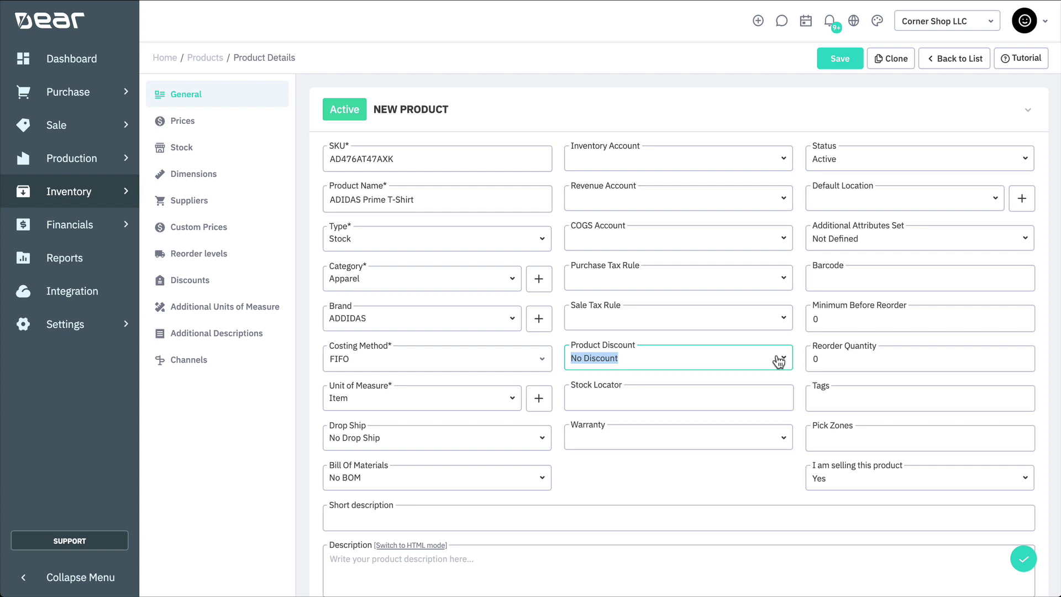
Step: Enter Row 3 as the stock locator and check the warranty and status options, keeping the status Active
left_click(768, 386)
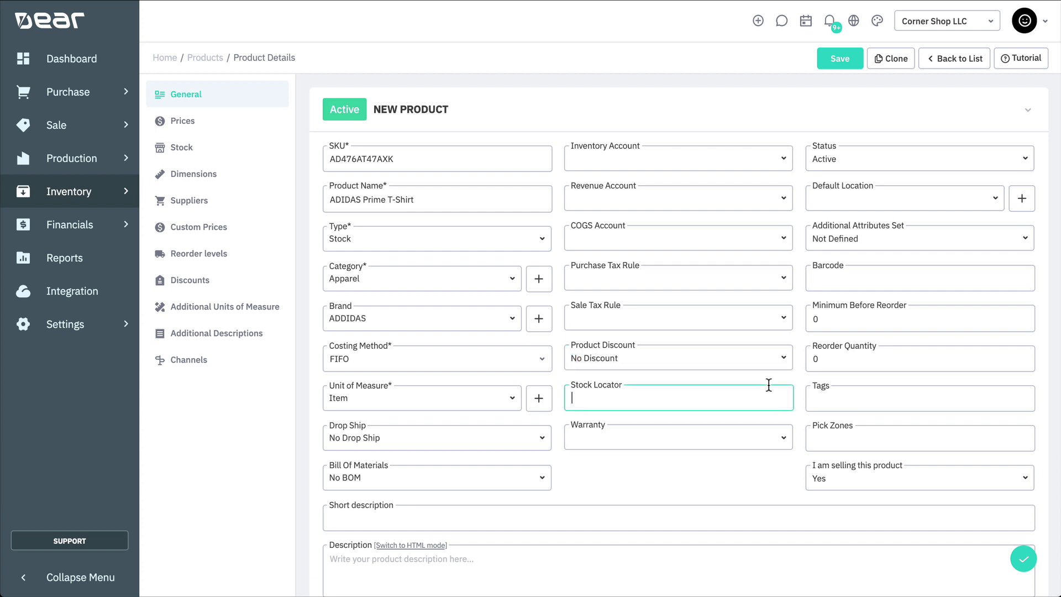
type("Row 3")
left_click(781, 438)
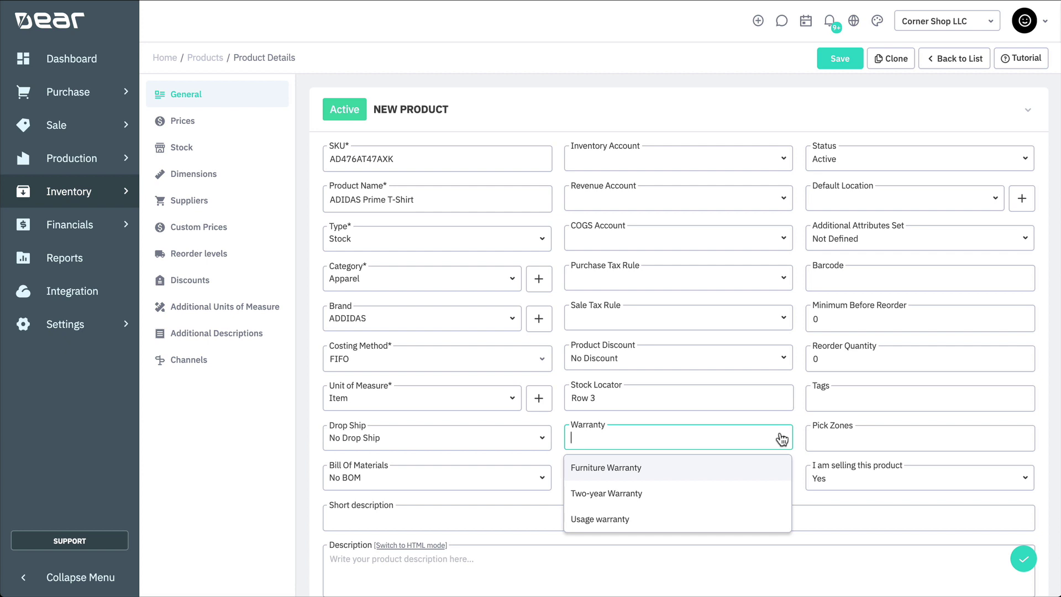
left_click(782, 438)
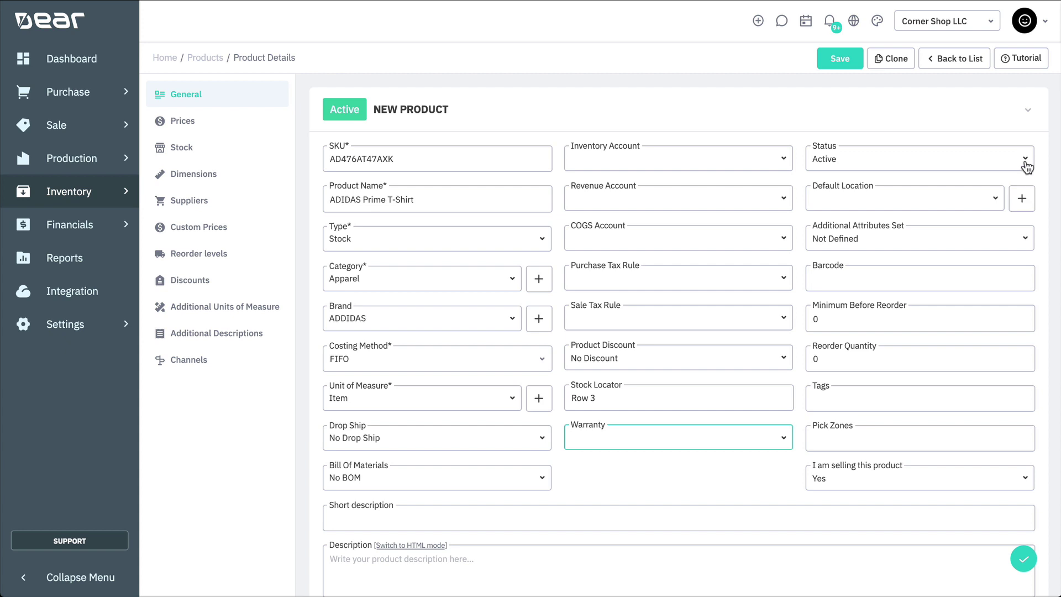
left_click(1026, 162)
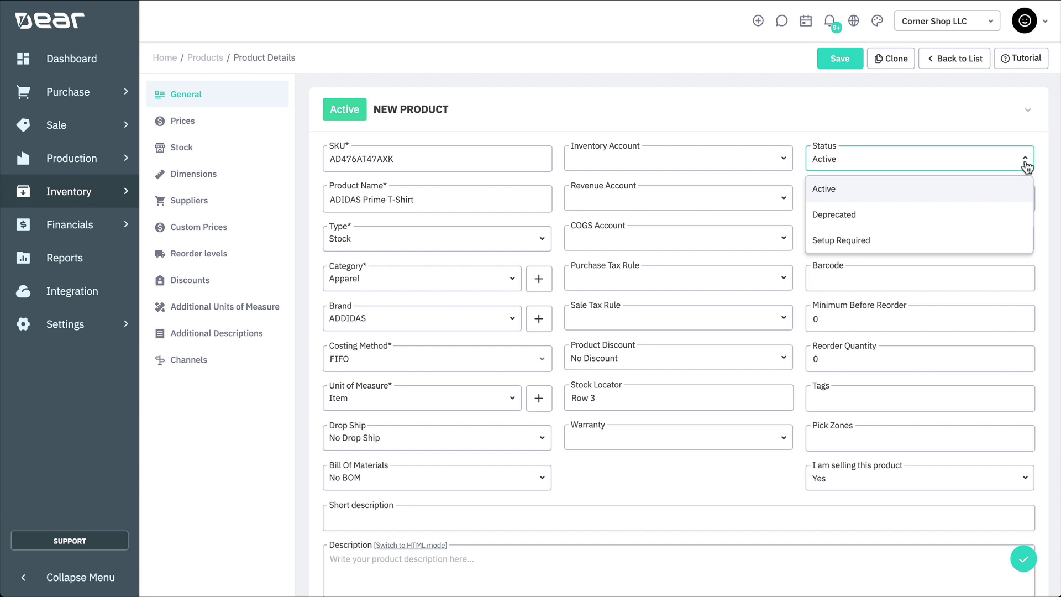
left_click(1026, 165)
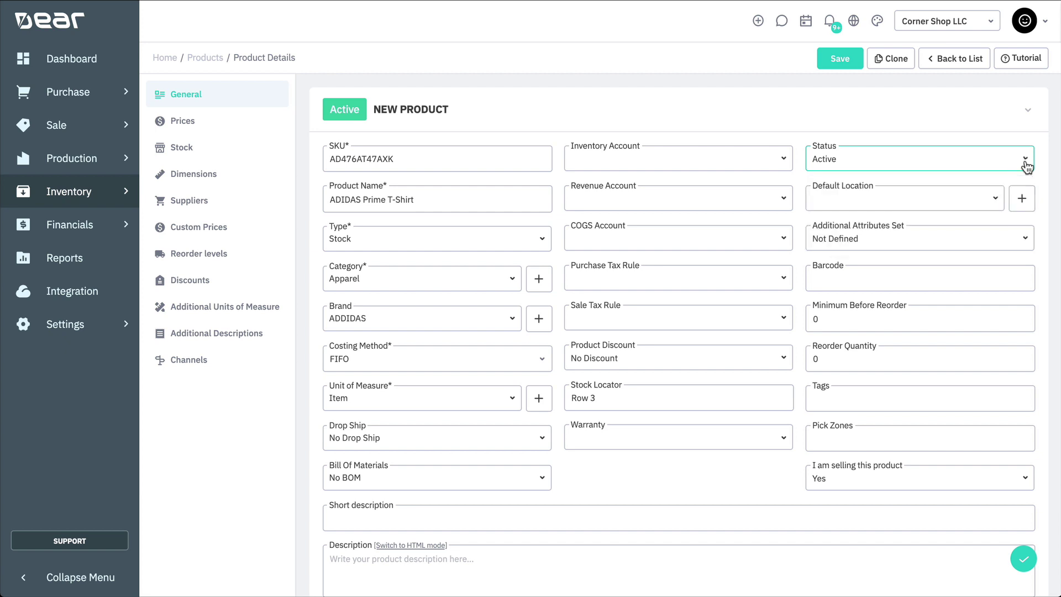
Step: Set the default location to Corner Shop LLC and the additional attributes set to Clothing
left_click(995, 198)
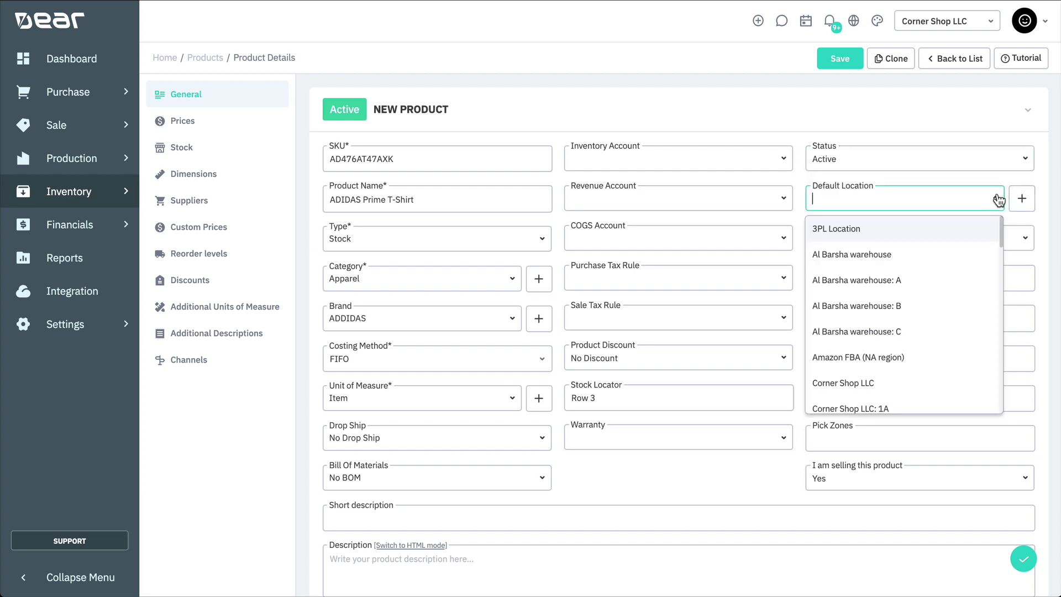
left_click(899, 382)
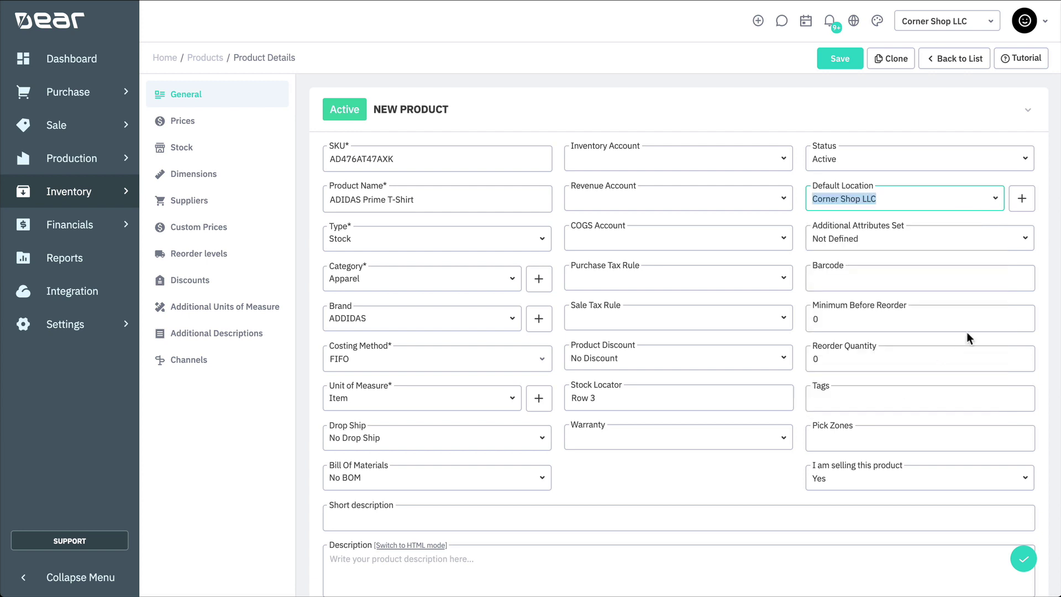
left_click(1045, 249)
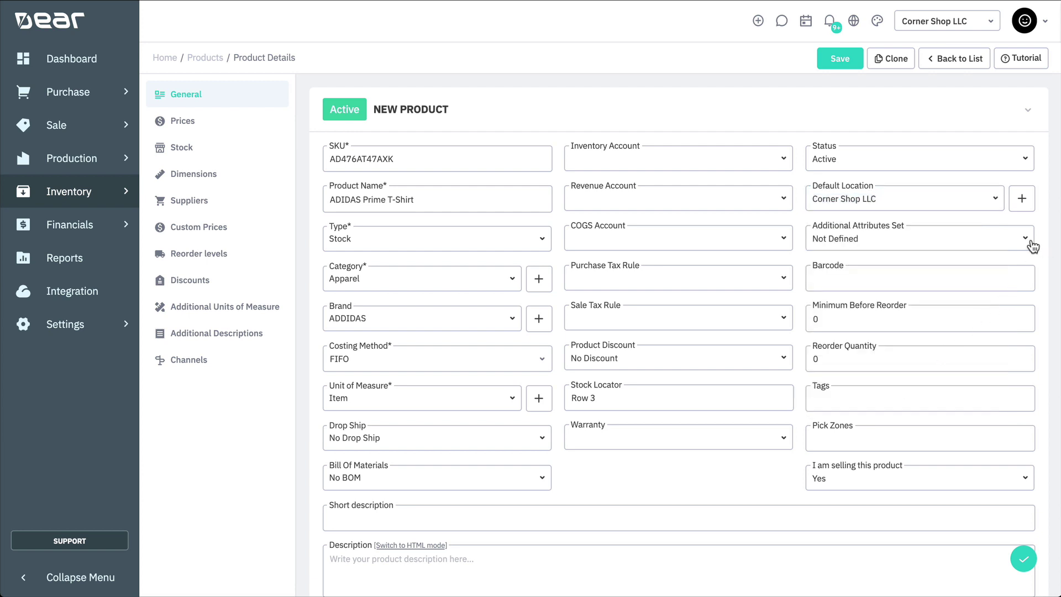
left_click(1030, 245)
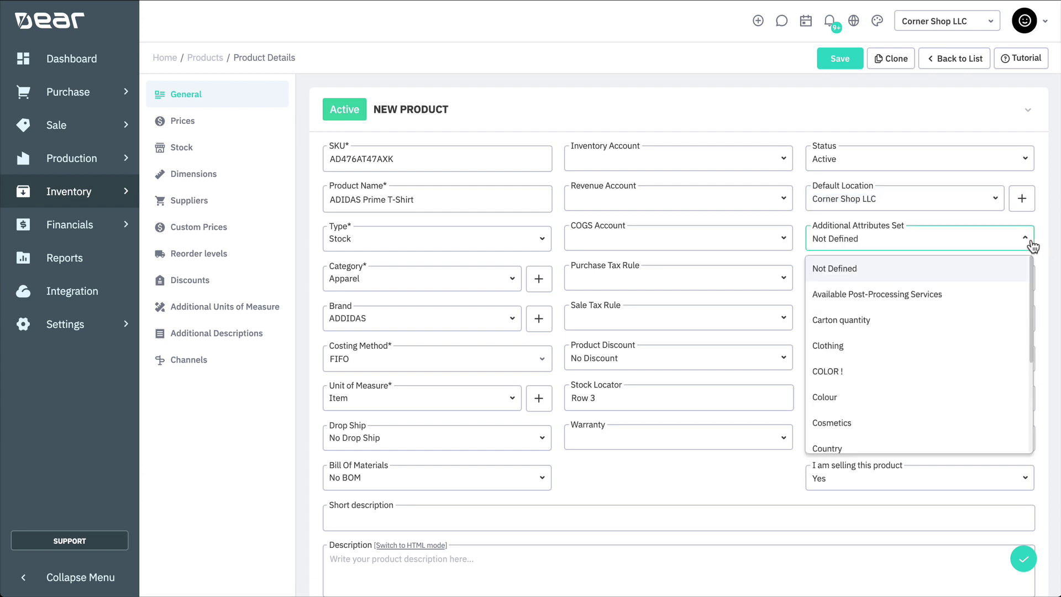
left_click(938, 348)
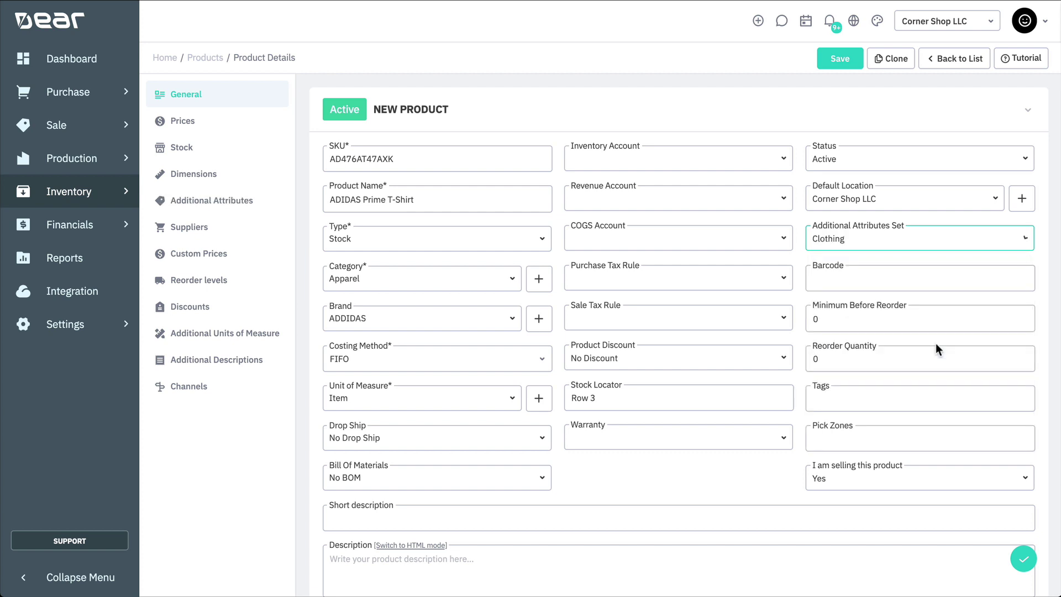
left_click(996, 283)
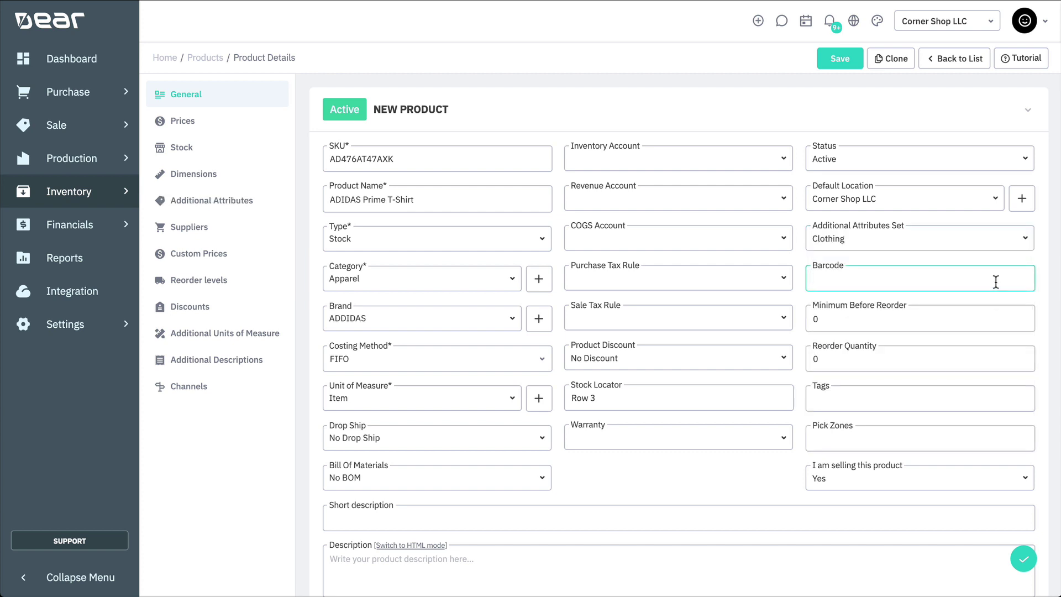
type("4832049823094")
left_click(991, 320)
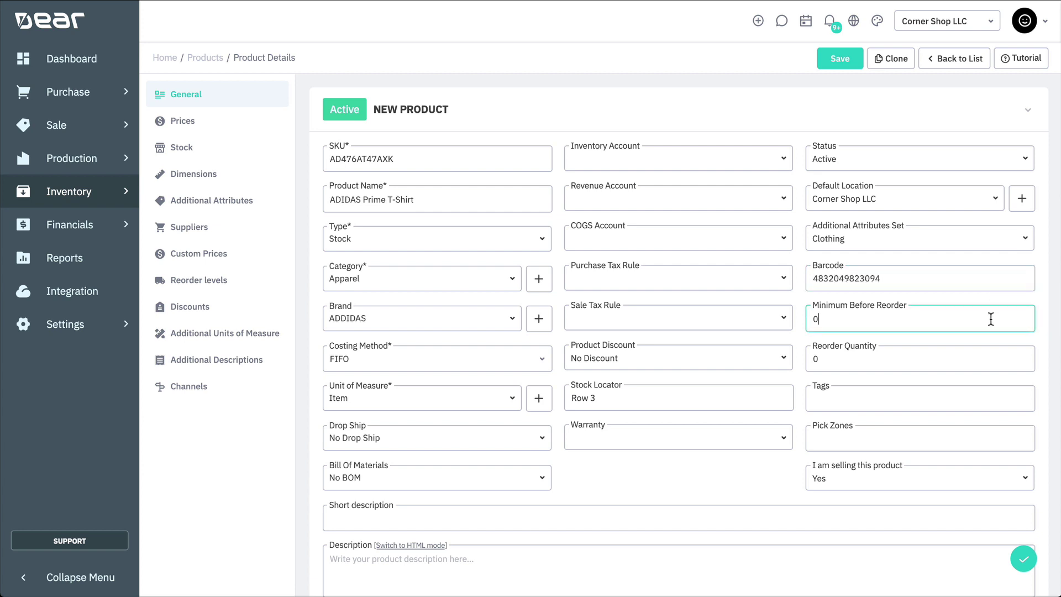
left_click(990, 359)
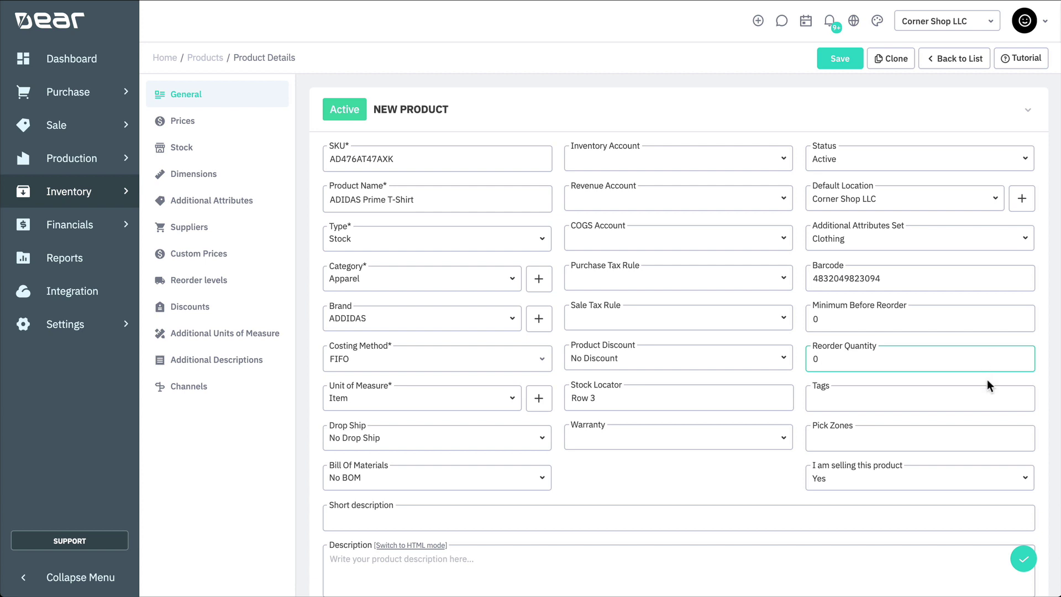
Step: Add the tags Clothing and Casual to the product
left_click(985, 396)
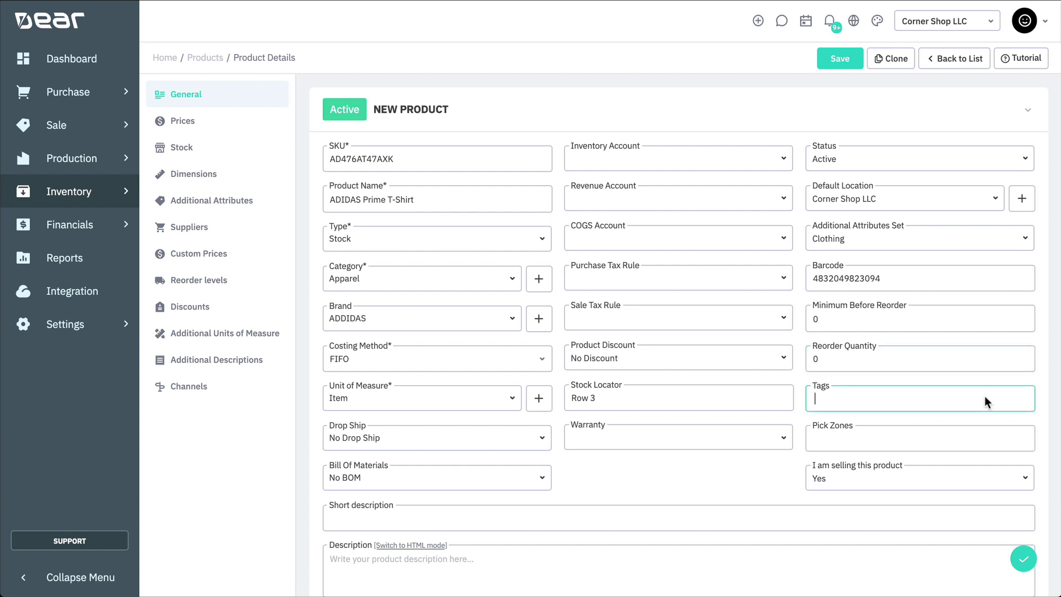
type("C")
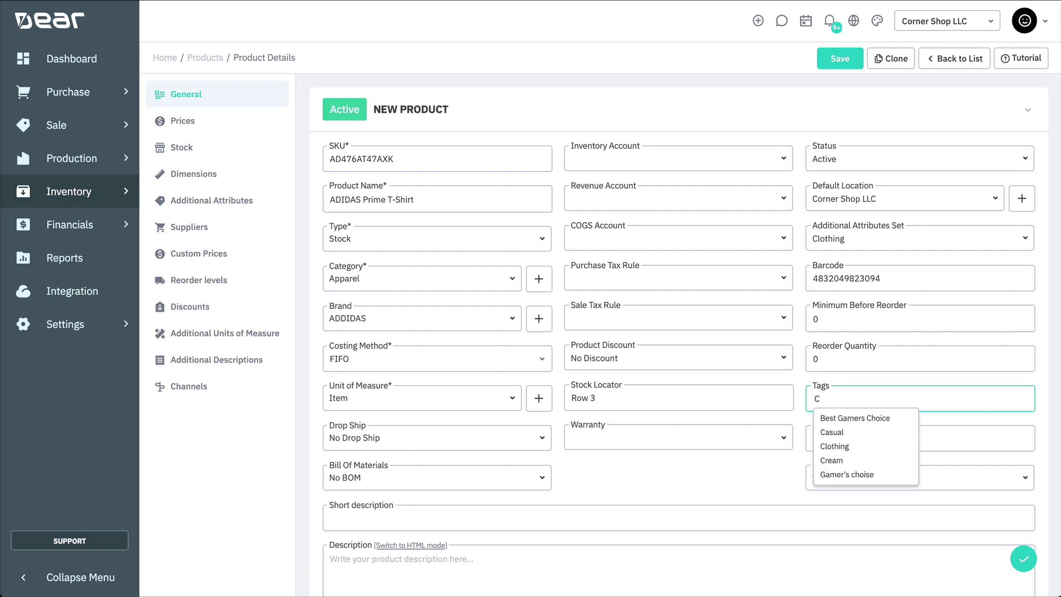
type("lothing")
key("Return")
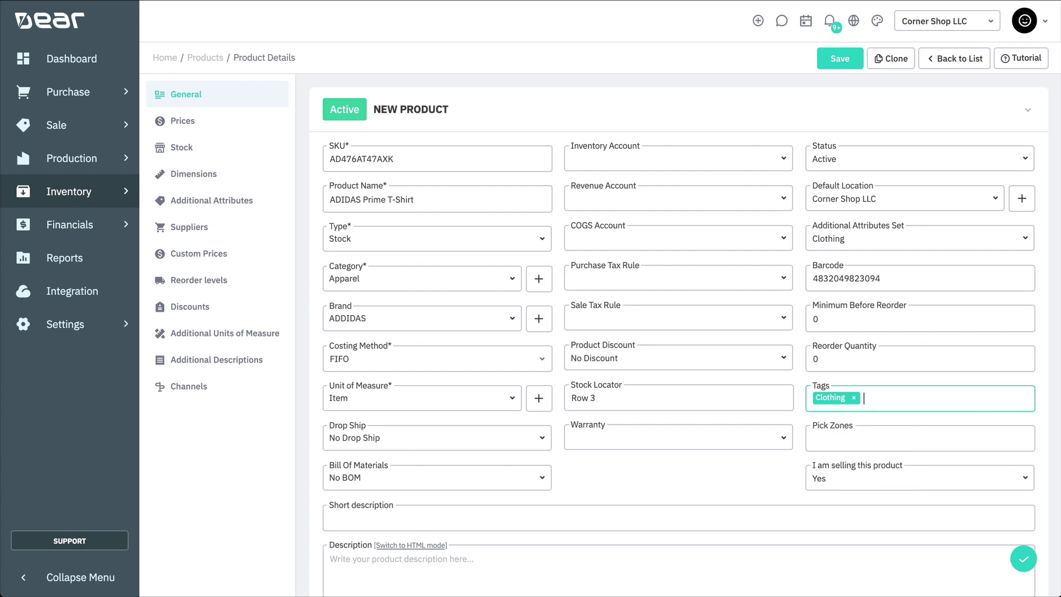
type("Casual")
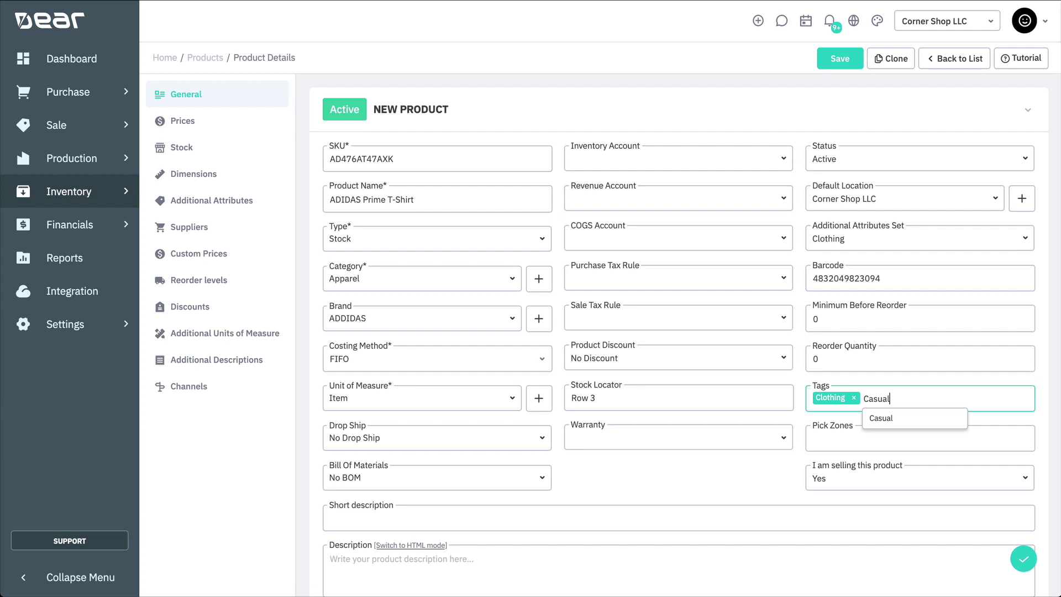
key("Return")
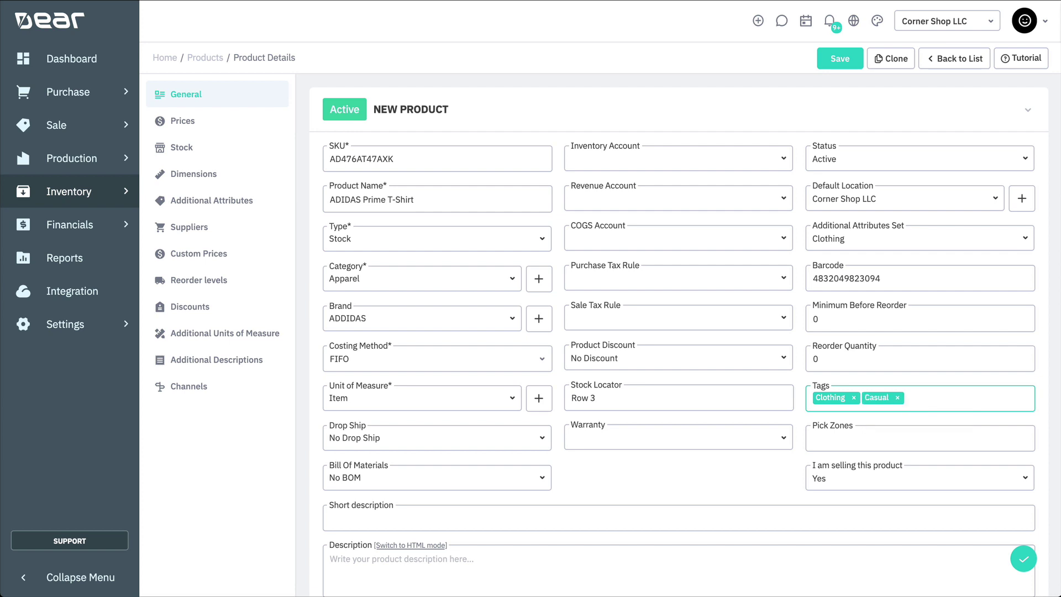
Step: Leave the pick zones empty, keep Yes for selling this product, and enter Simple Shirt as the short description
left_click(984, 438)
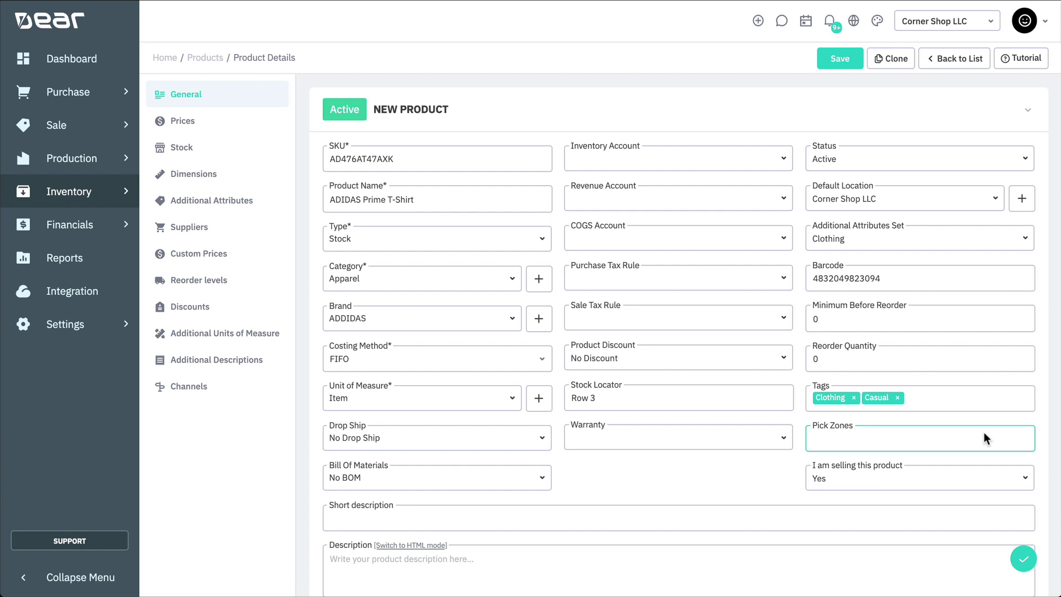
left_click(1026, 480)
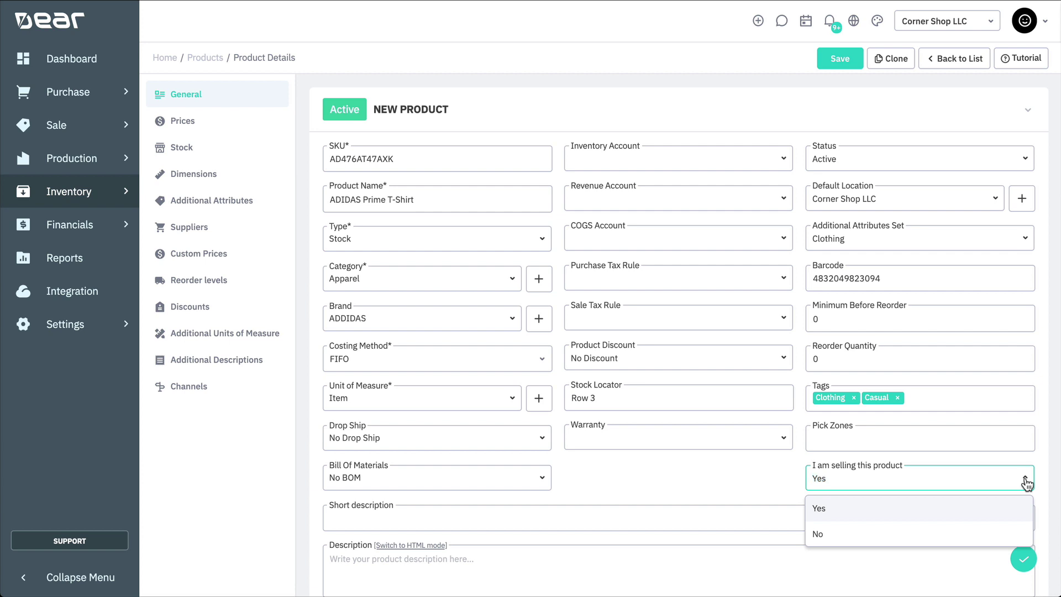
left_click(1026, 480)
scroll(1027, 483, "down", 3)
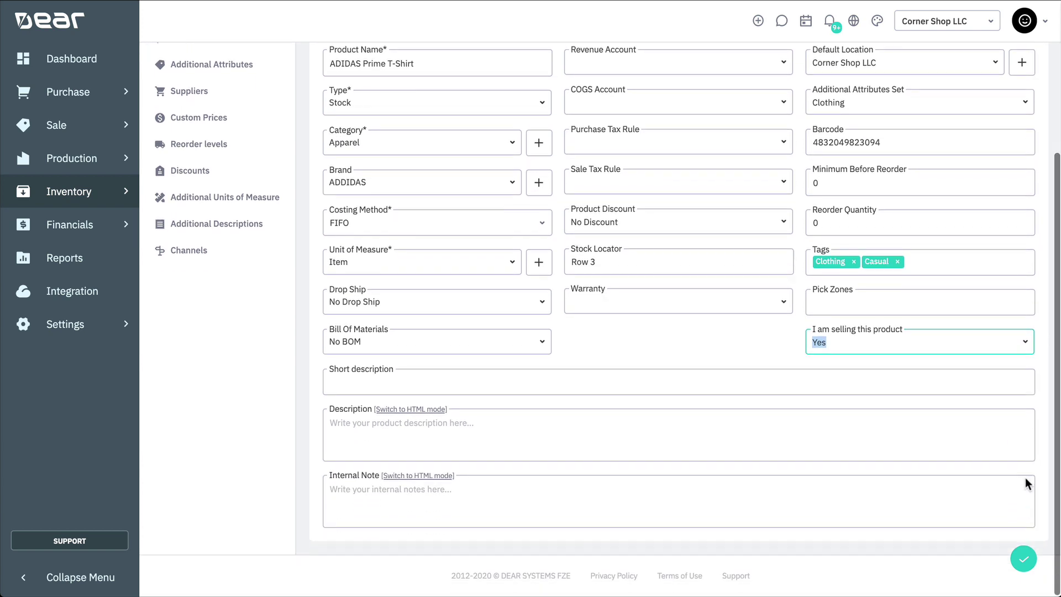
left_click(953, 392)
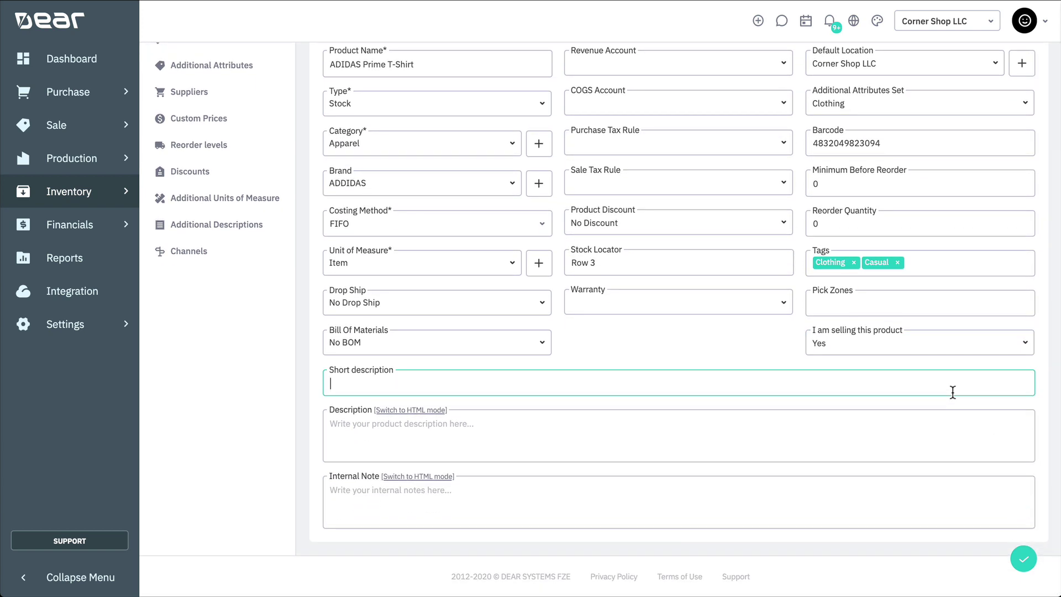
type("Simple Shirt")
key("Tab")
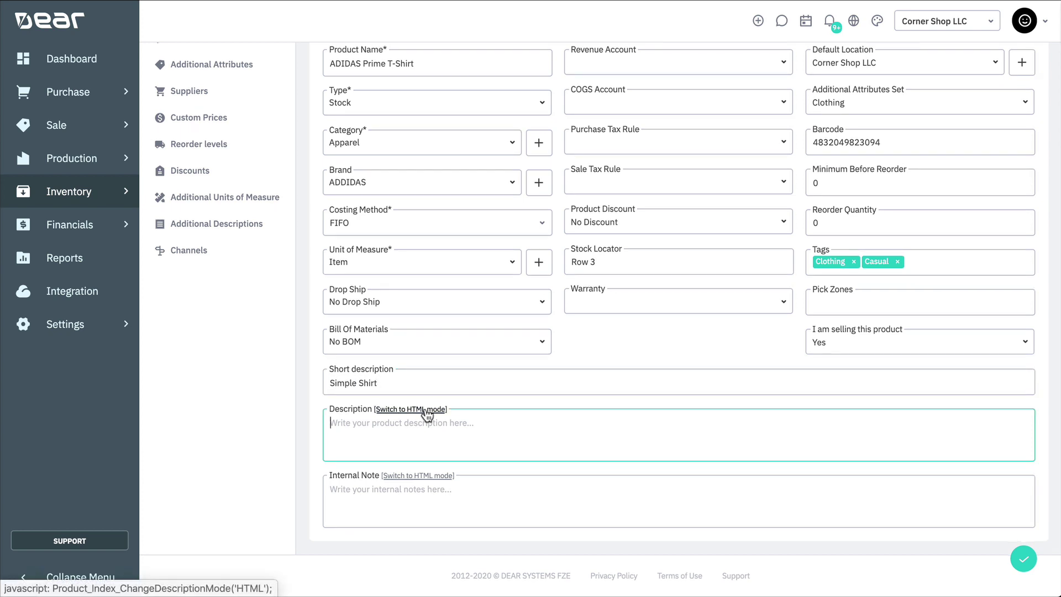
Step: Switch the product description to HTML mode, paste in the copied Details and Info & Care text with its table, and review it
left_click(427, 410)
key("ctrl+v")
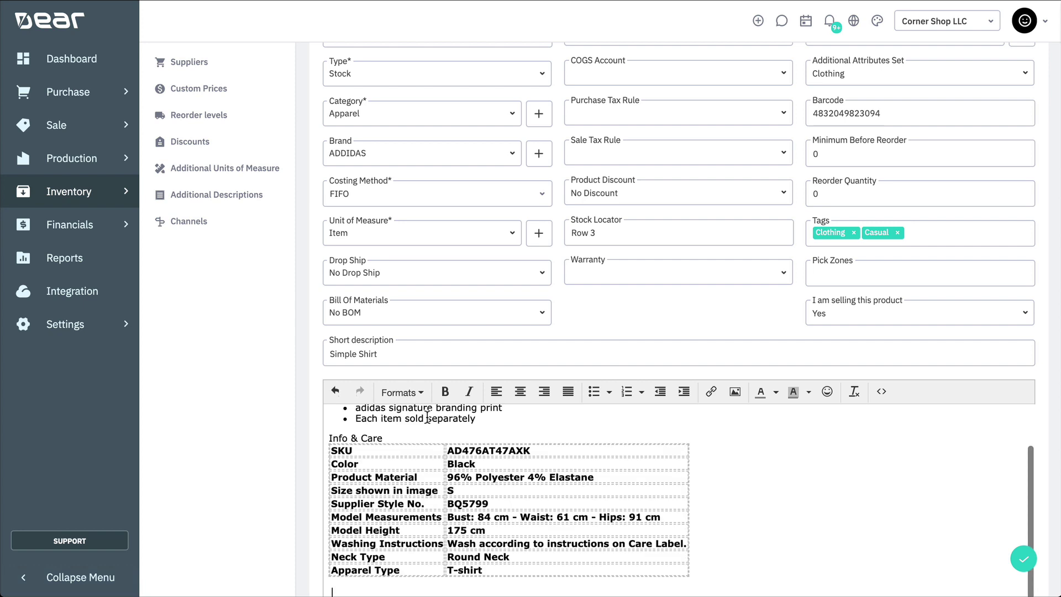
left_click(669, 452)
scroll(669, 452, "up", 2)
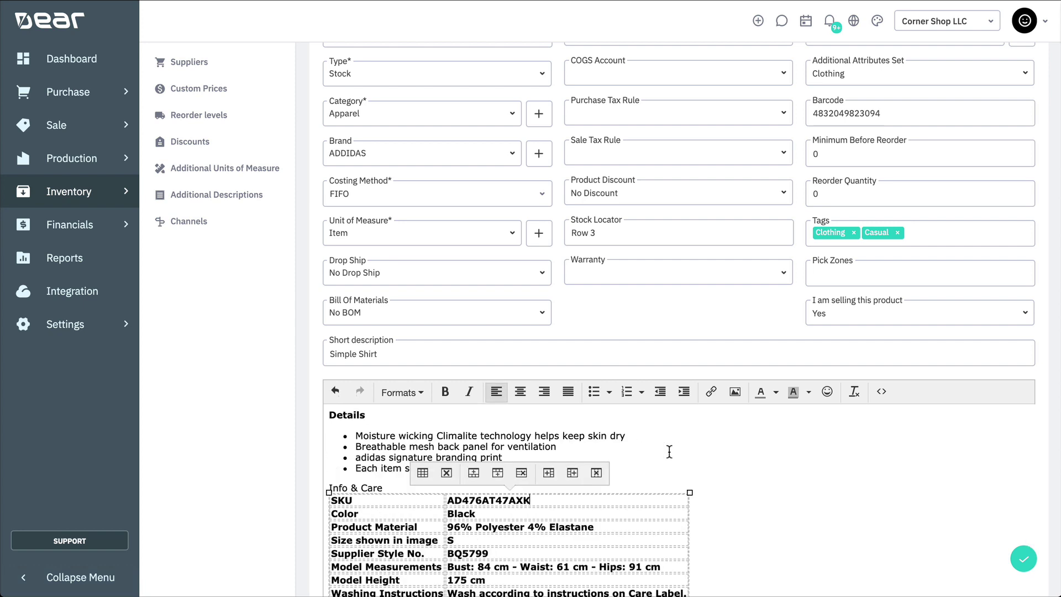
left_click(756, 438)
scroll(757, 445, "down", 2)
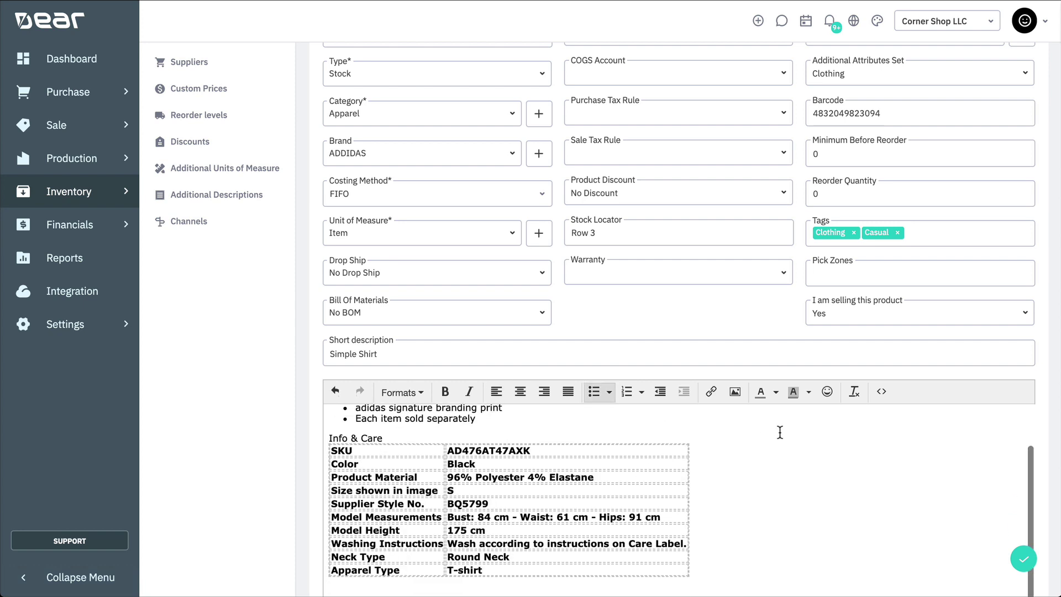
Step: Enter the internal note "Great shirt for promotions" and save the product
scroll(797, 359, "down", 3)
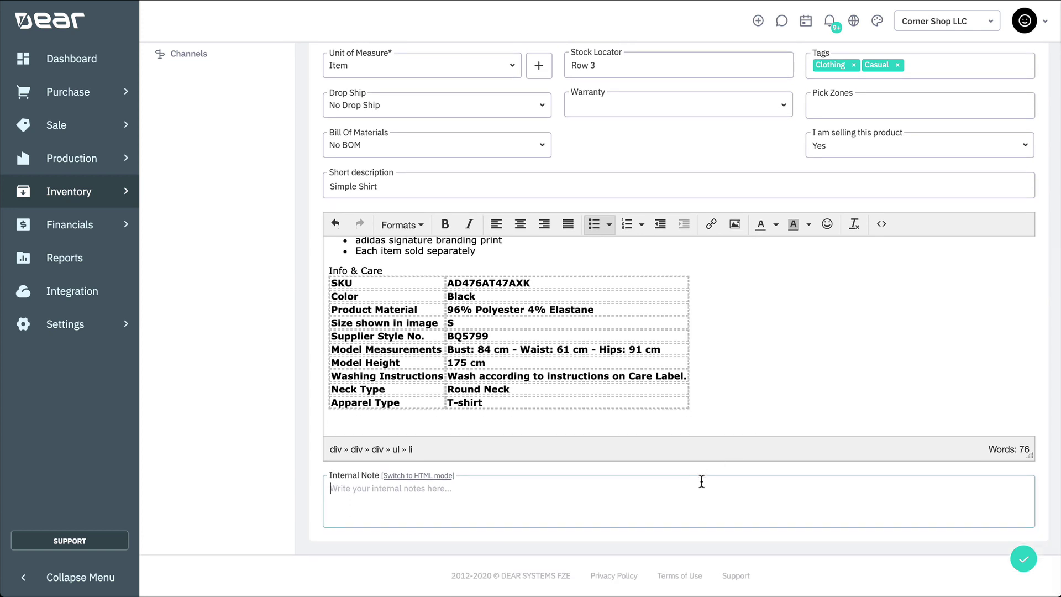
left_click(702, 482)
type("Great shi")
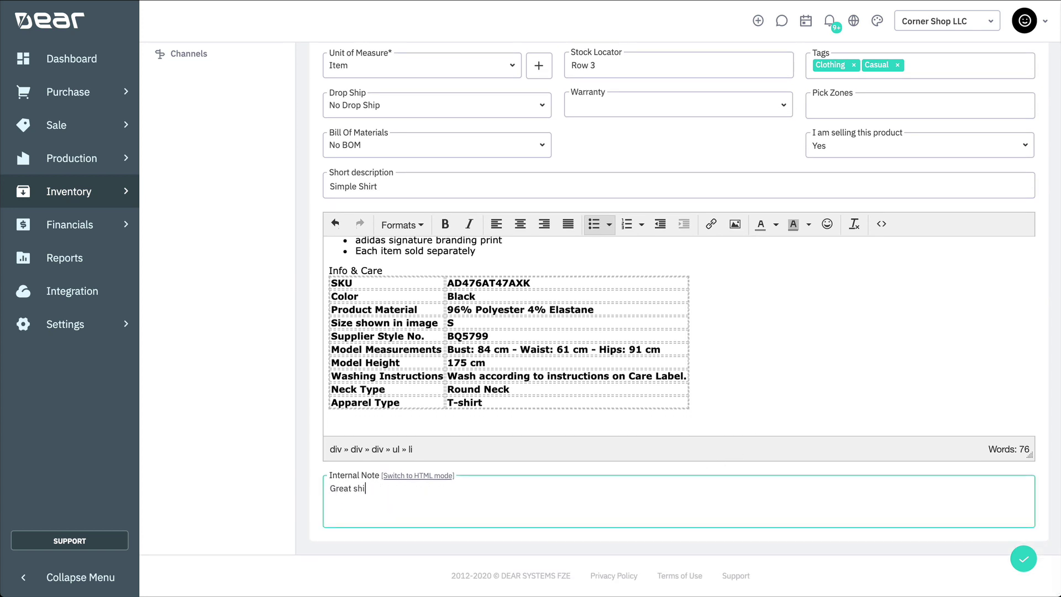
type("rt for promotions")
left_click(1025, 559)
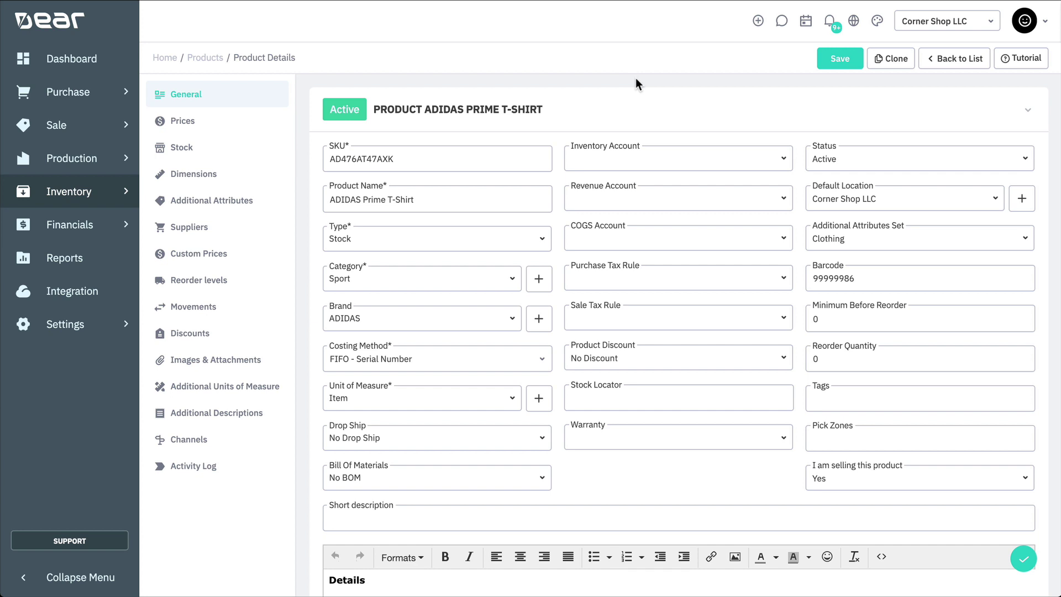
Step: Set the Wholesale tier price of the product to 70
left_click(239, 124)
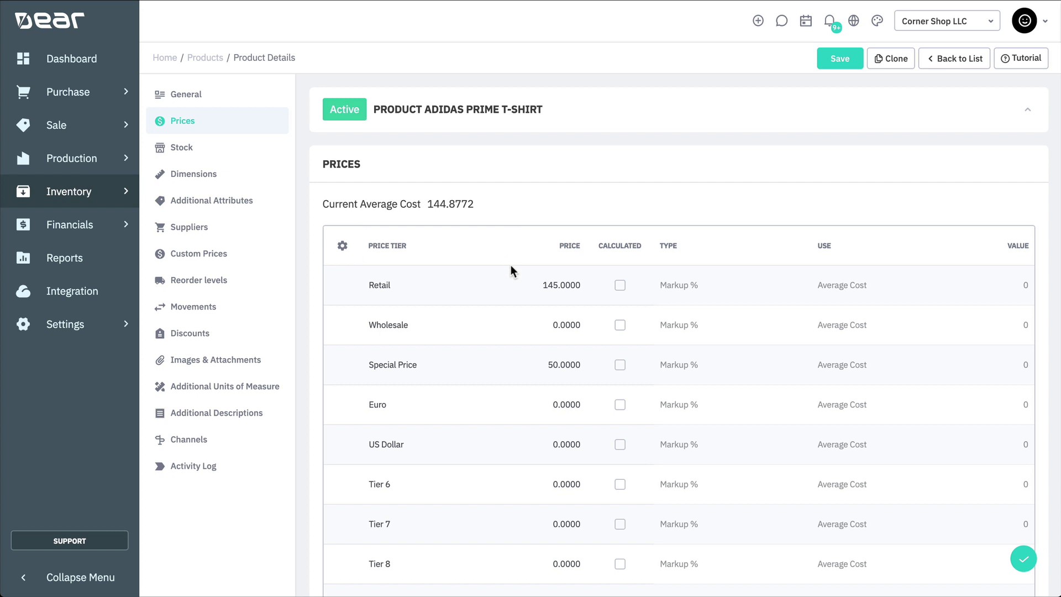
left_click(570, 331)
type("70")
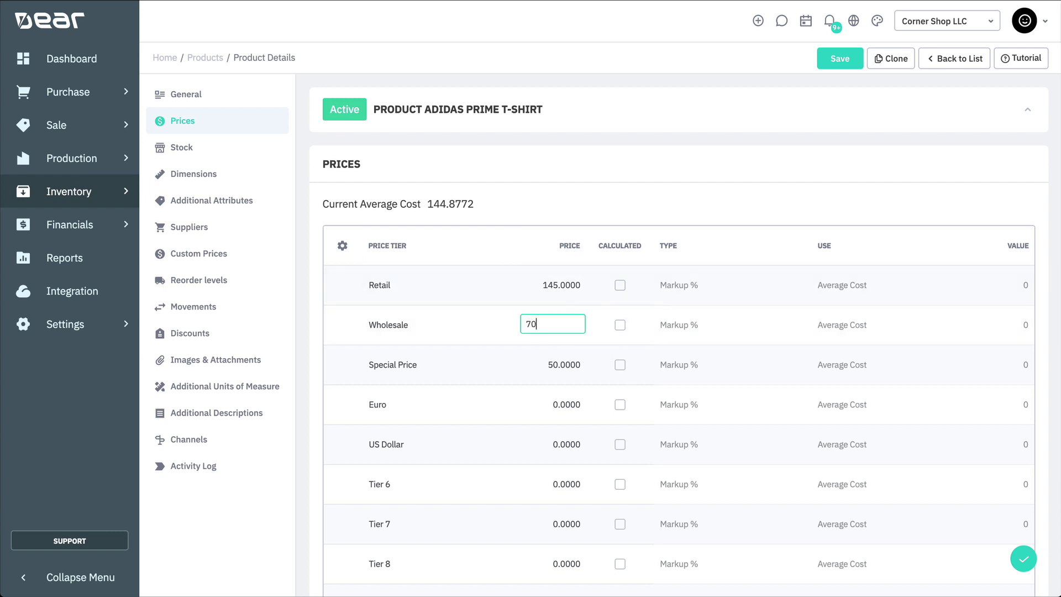
left_click(615, 172)
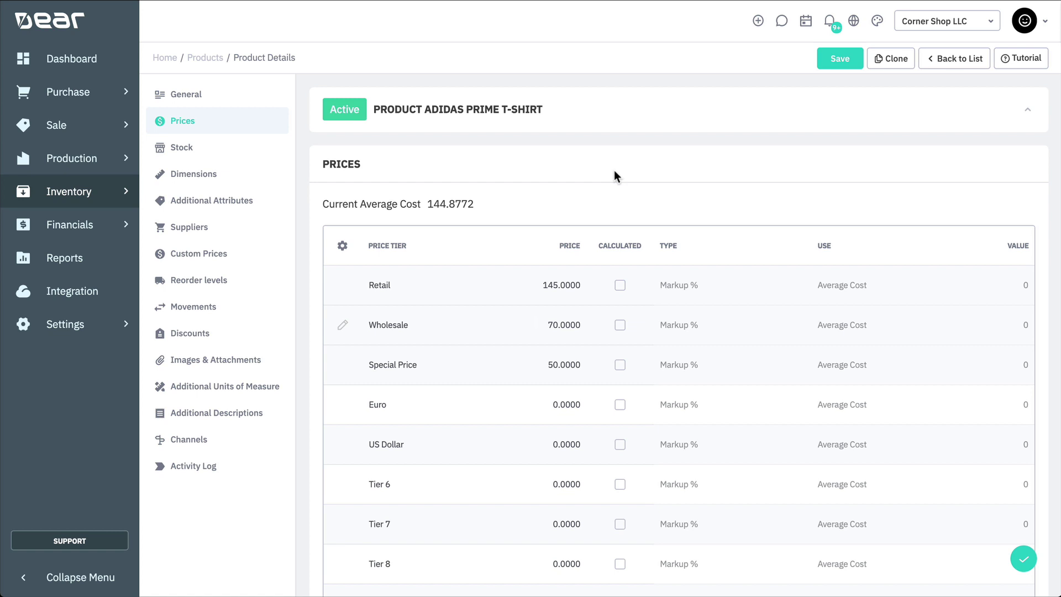
Step: Look over the product's stock and dimensions, and set its additional attributes to size Medium and color White
left_click(231, 156)
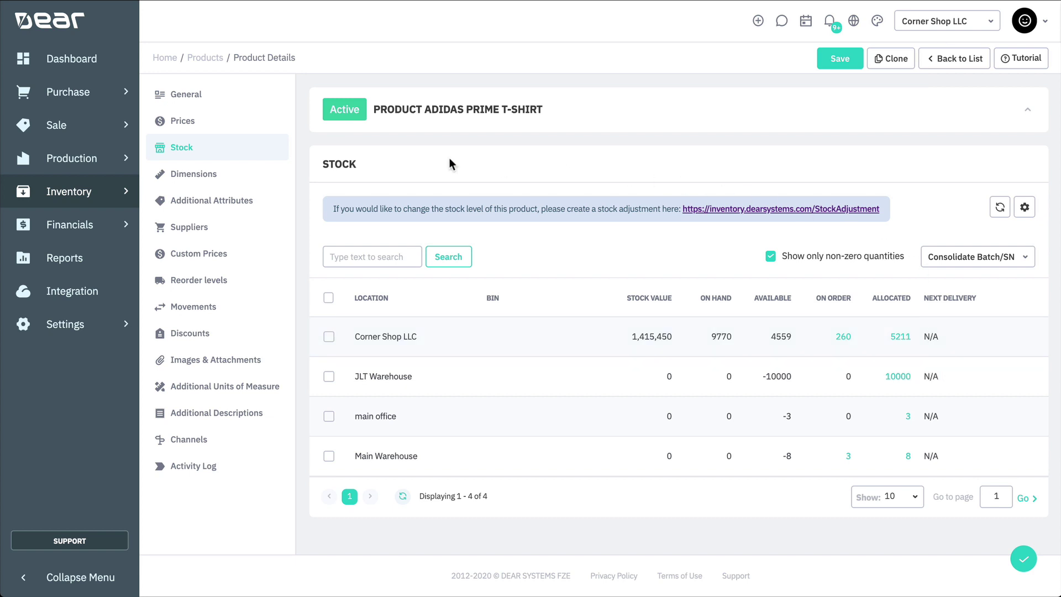
left_click(234, 176)
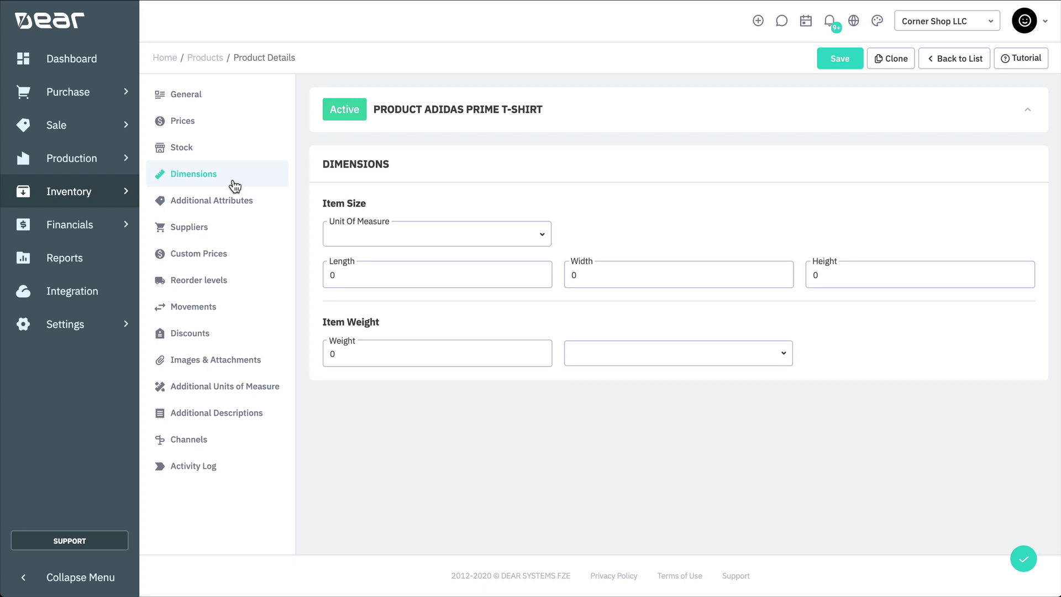
left_click(235, 205)
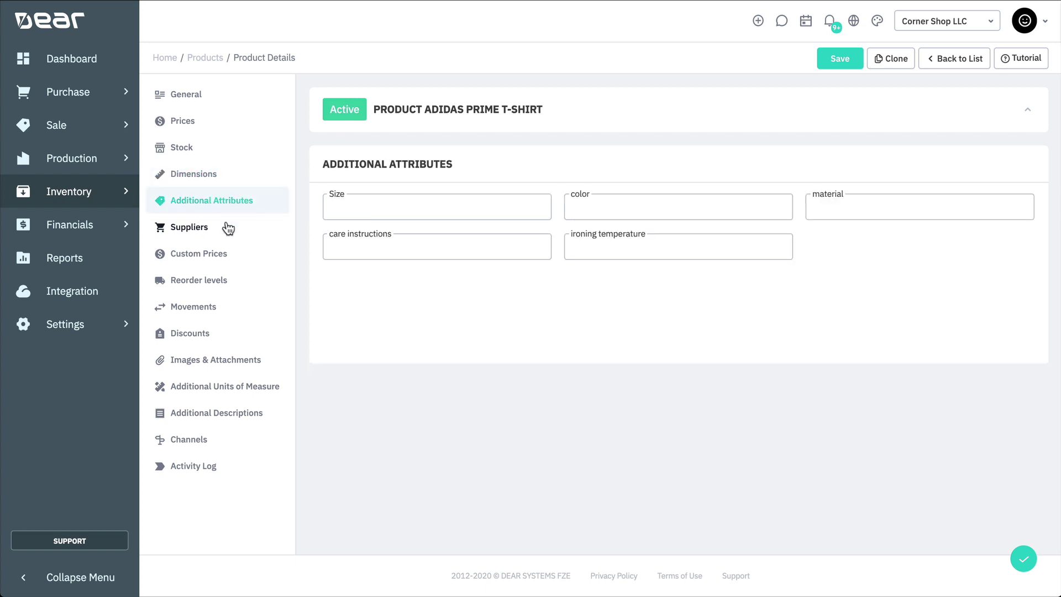
left_click(413, 212)
type("Medium")
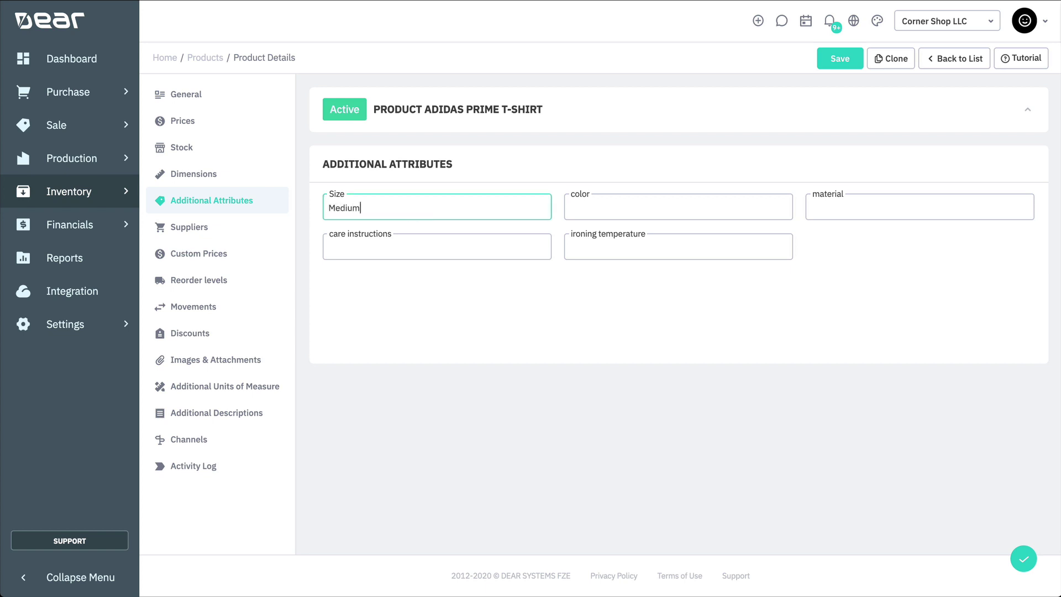
left_click(658, 212)
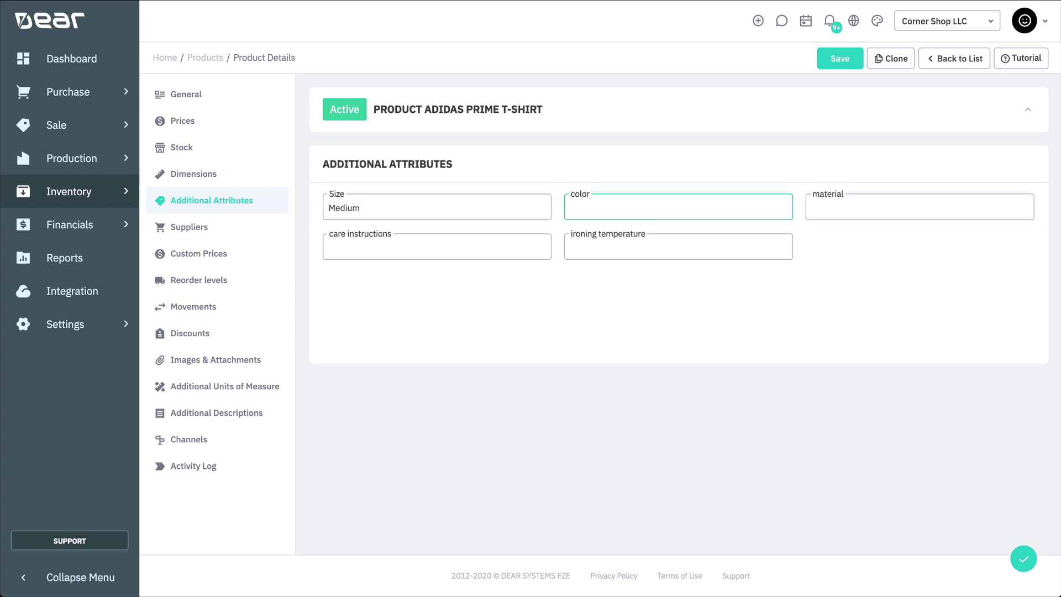
type("White")
Step: Review the product's suppliers and start a new supplier entry
left_click(254, 231)
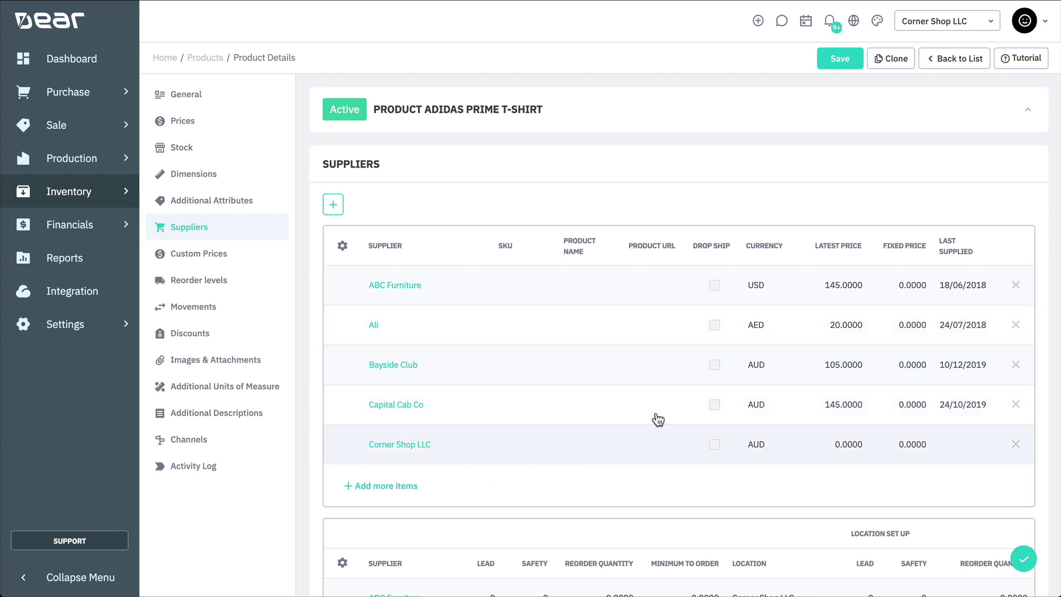
left_click(333, 205)
Step: Add a custom price of 110 for the customer Bob the Builder Pty Ltd
left_click(246, 254)
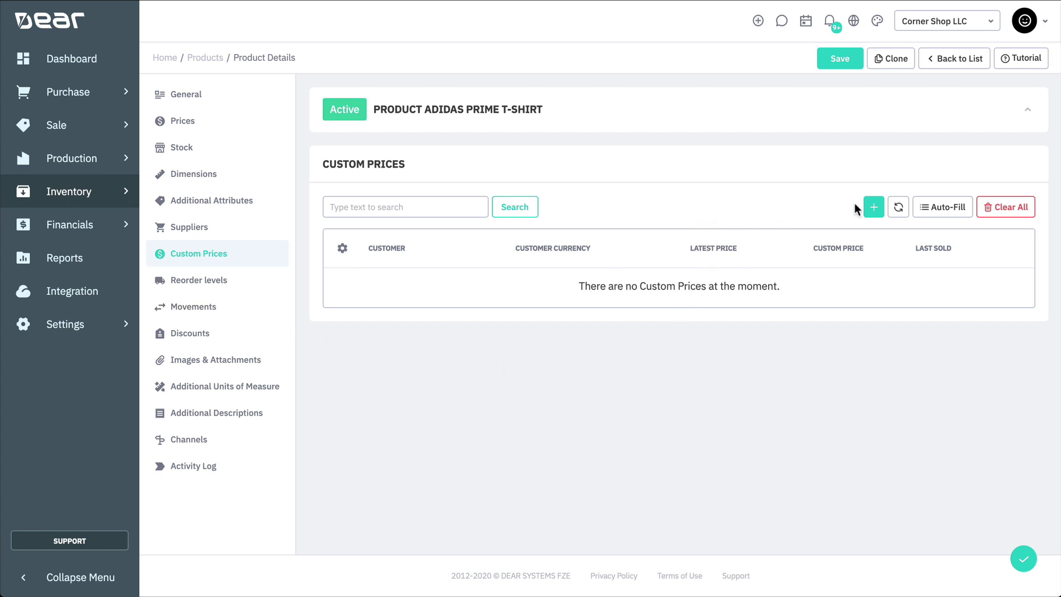
left_click(873, 208)
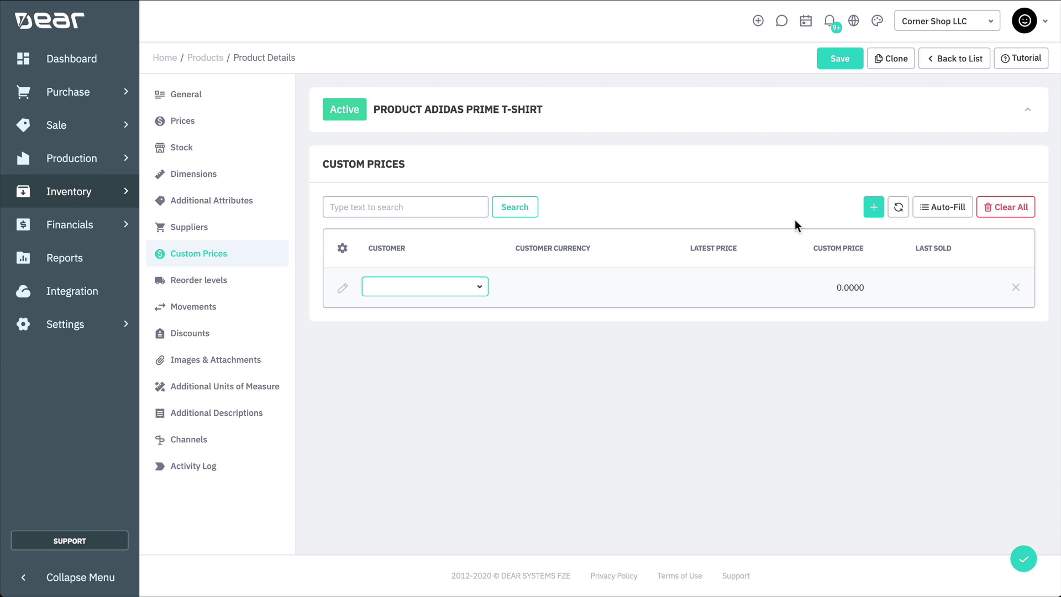
type("bob")
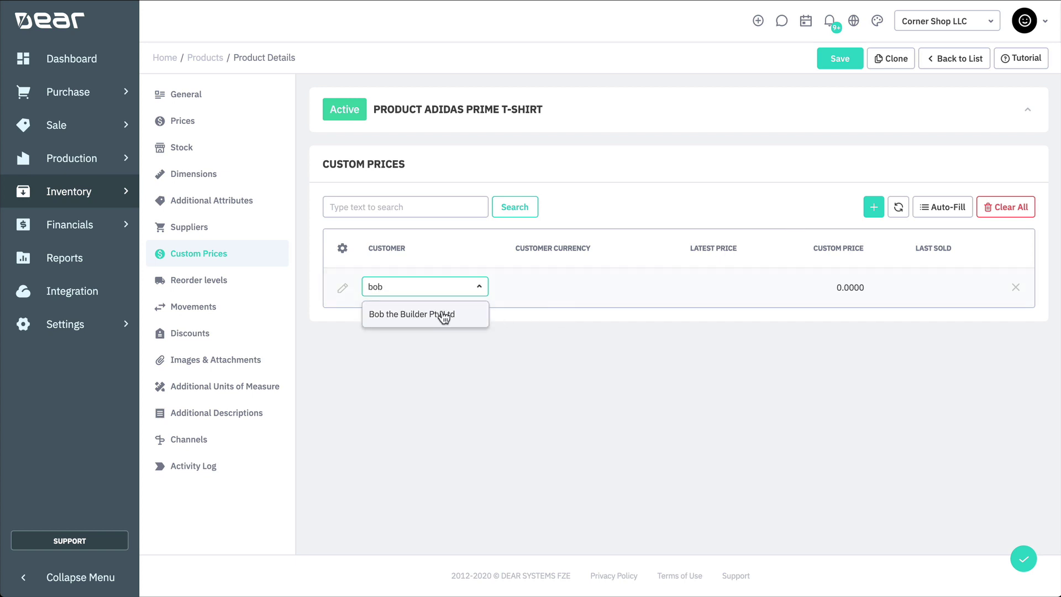
left_click(443, 314)
left_click(681, 191)
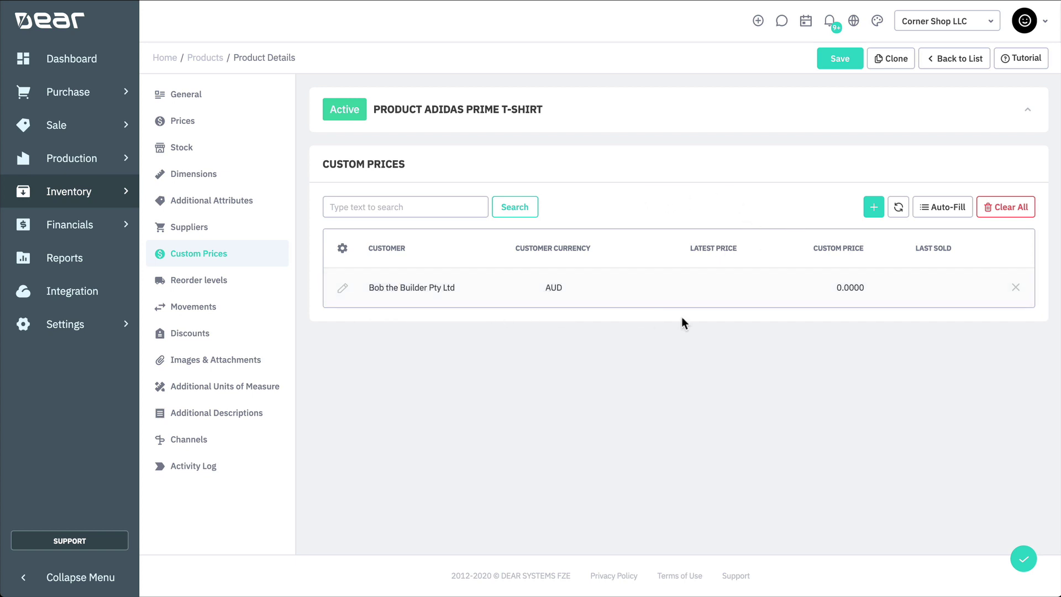
left_click(843, 287)
type("110")
left_click(806, 189)
Step: Add a reorder level for the Corner Shop LLC location with minimum before reorder 100 and reorder quantity 500
left_click(250, 281)
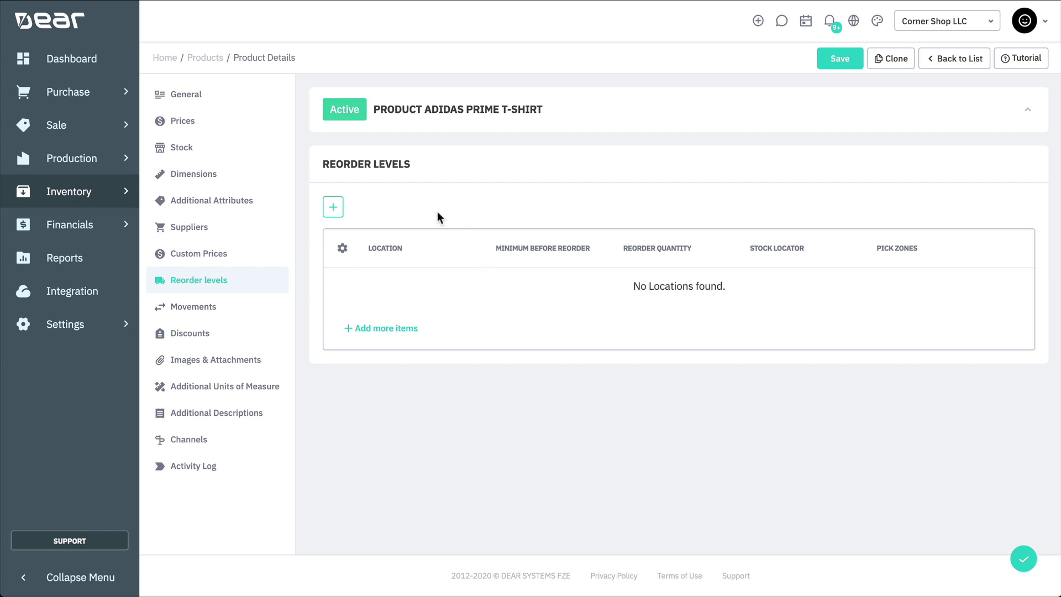
left_click(333, 207)
left_click(480, 286)
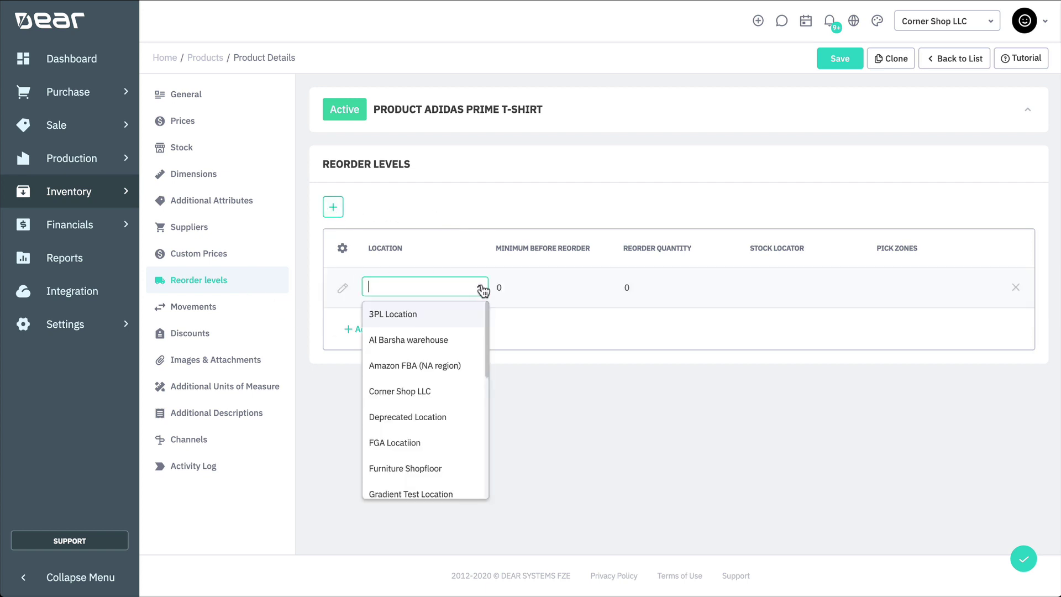
left_click(408, 391)
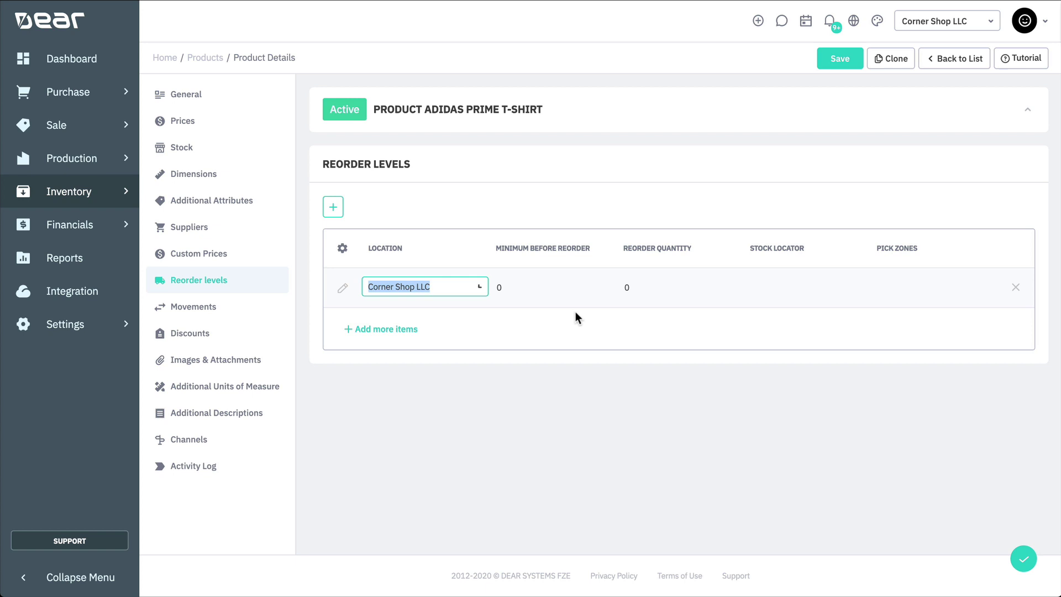
left_click(503, 290)
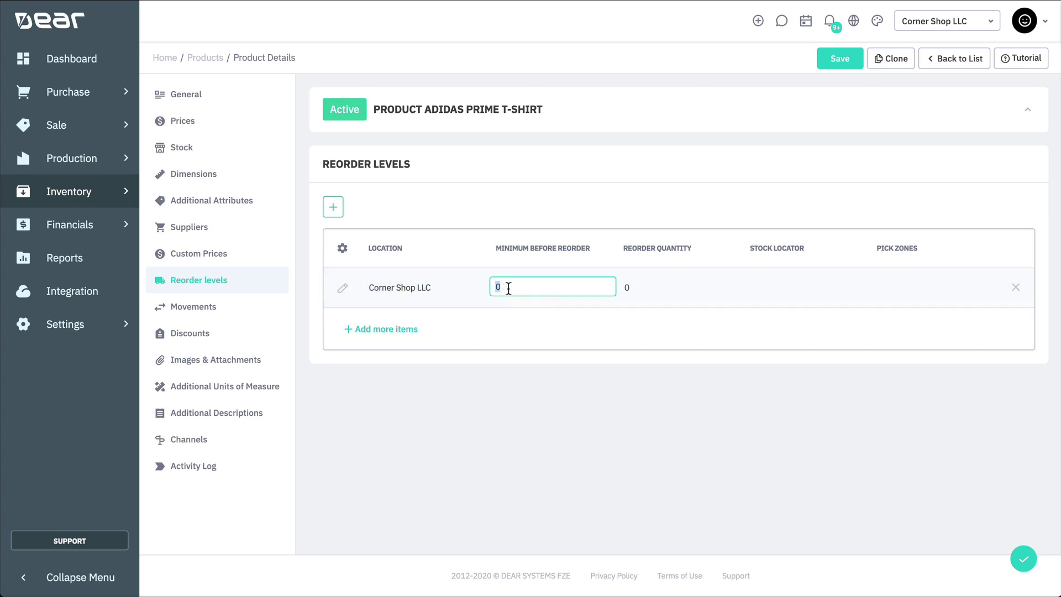
type("100")
left_click(640, 288)
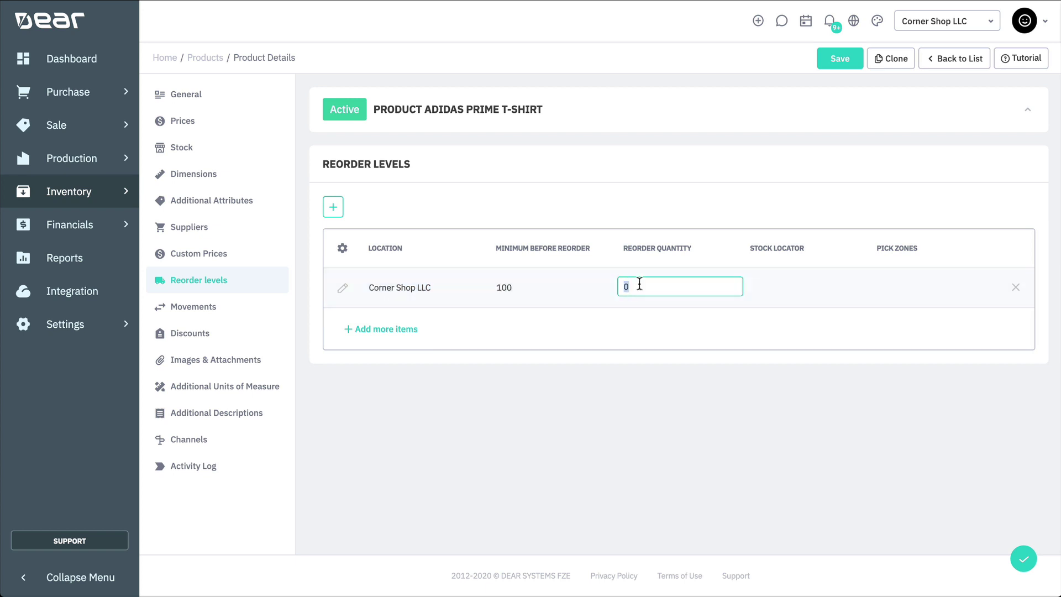
type("500")
left_click(655, 169)
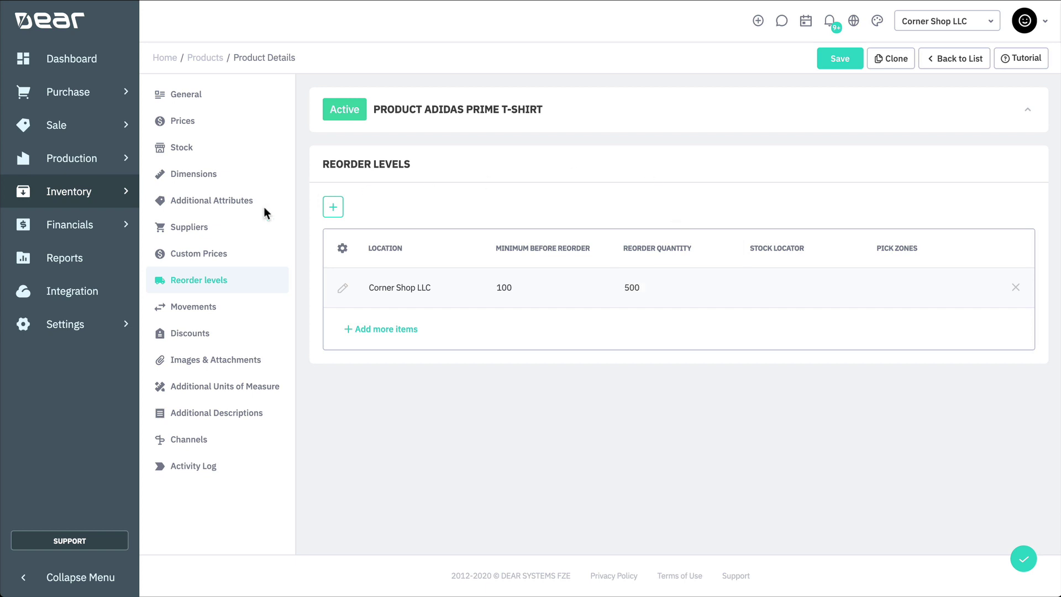
Step: Look over the product's movements and their display options, its discounts, and its images and attachments
left_click(181, 306)
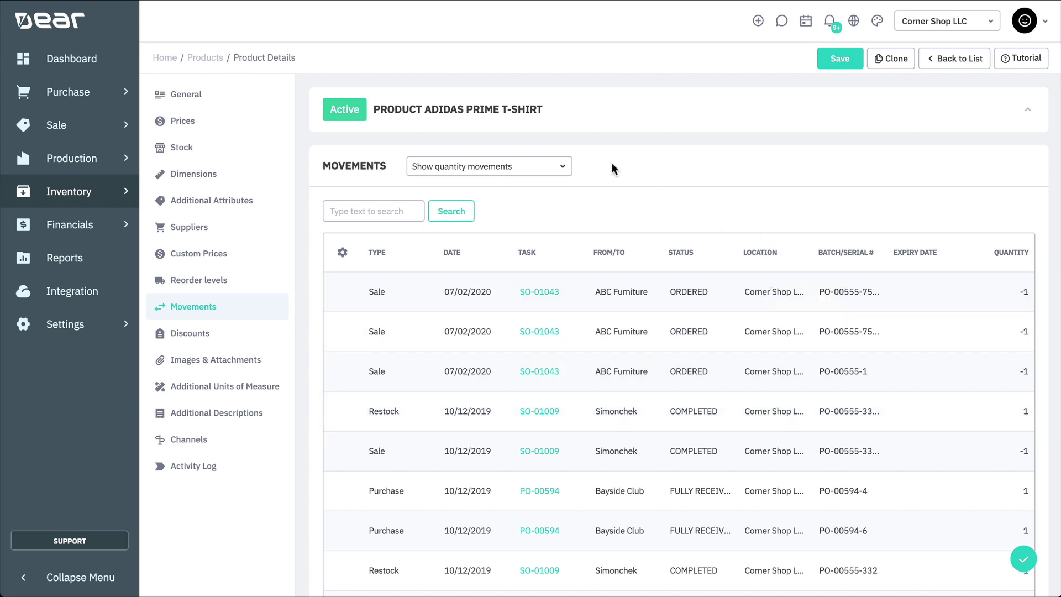
left_click(568, 166)
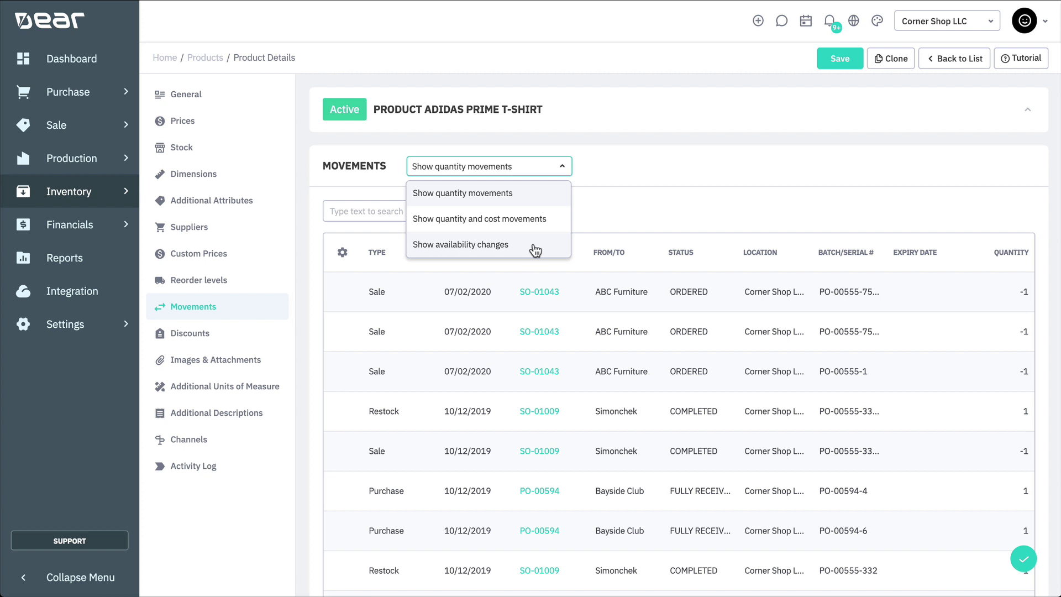
left_click(639, 163)
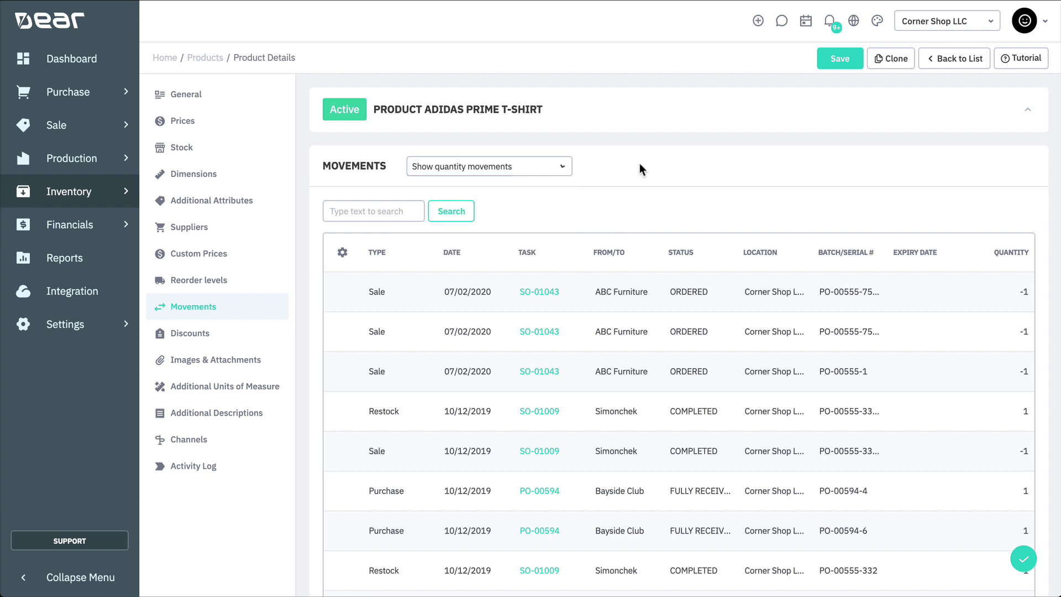
left_click(238, 333)
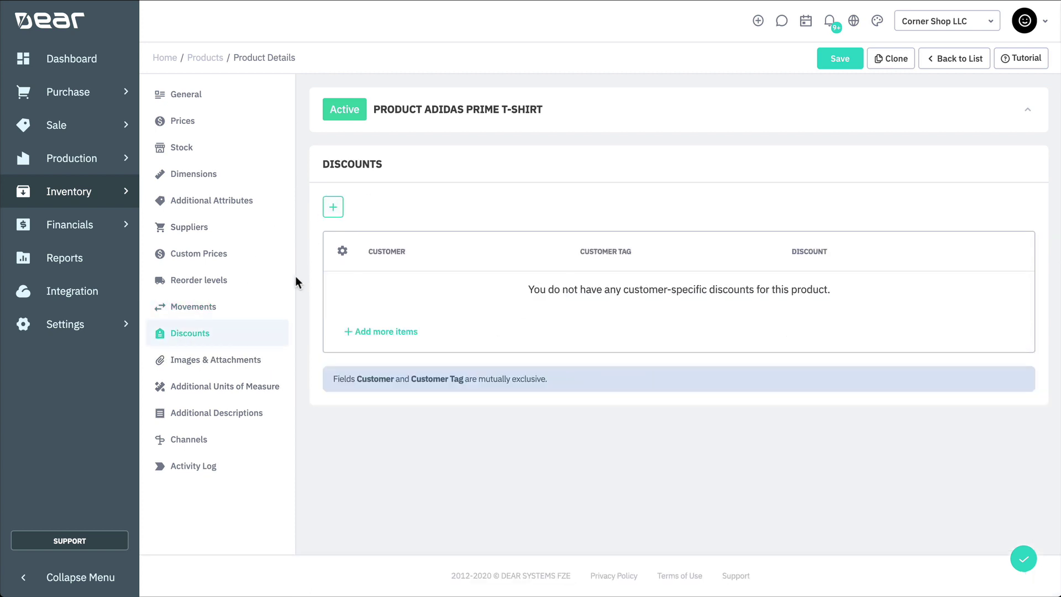
left_click(267, 360)
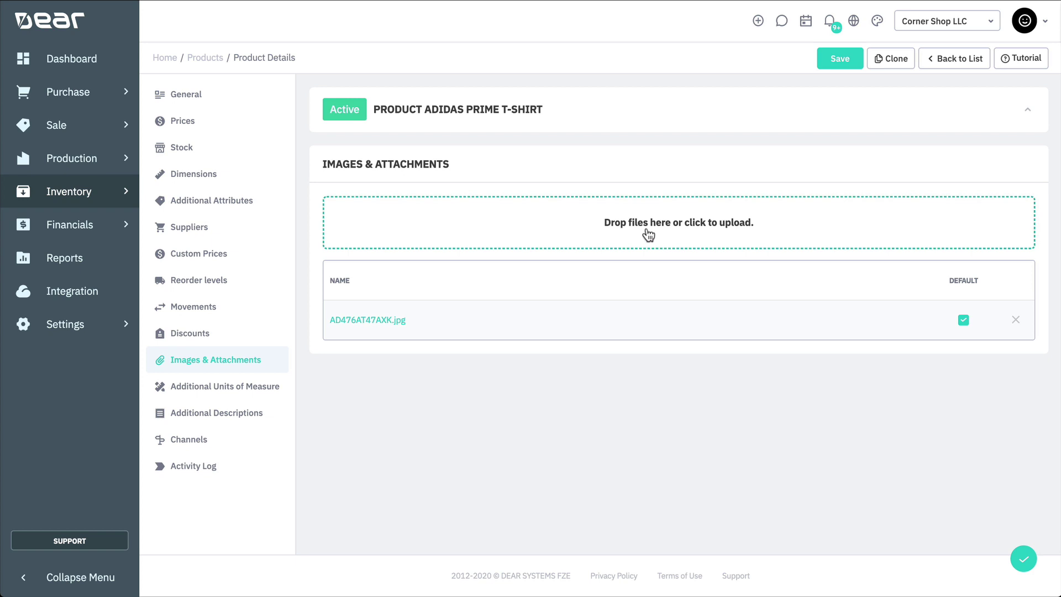
Step: Create an additional unit-of-measure product with unit Item, SKU AD476AT47AXK-Pack and name ADIDAS Prime T-Shirt-Large Pack
left_click(254, 391)
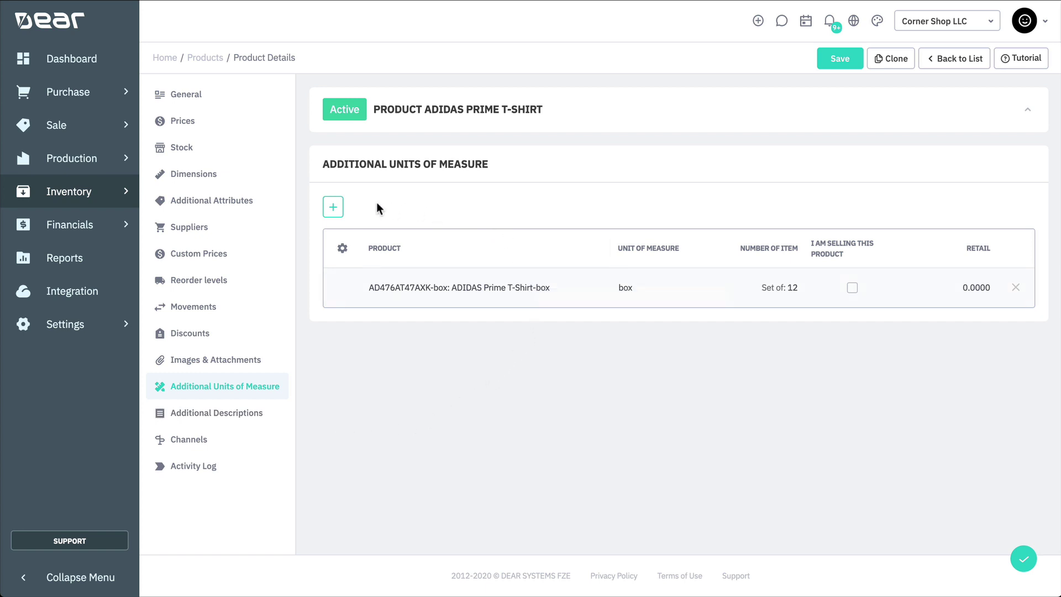
left_click(340, 208)
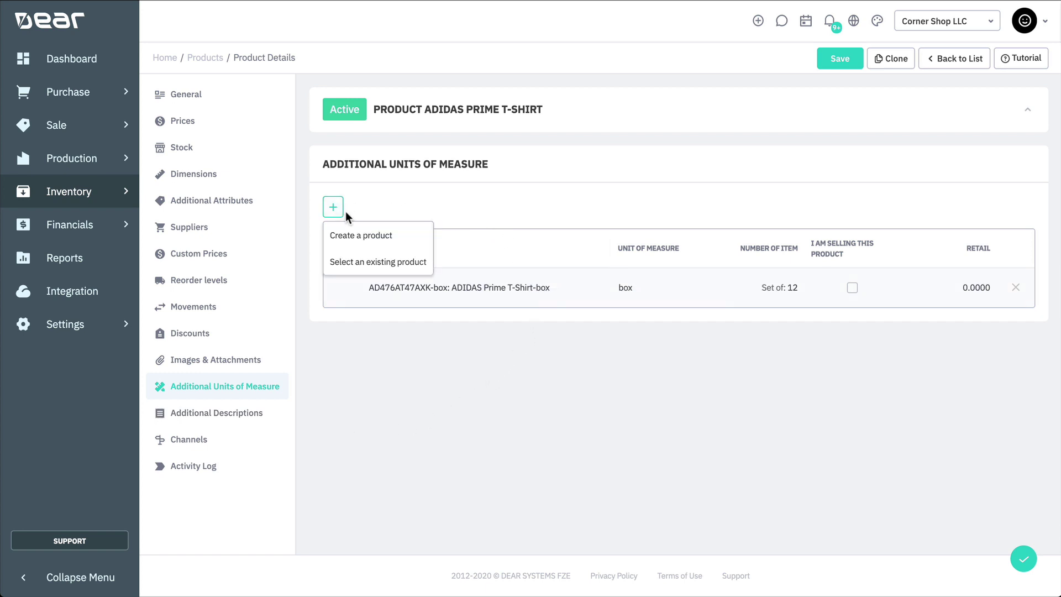
left_click(349, 236)
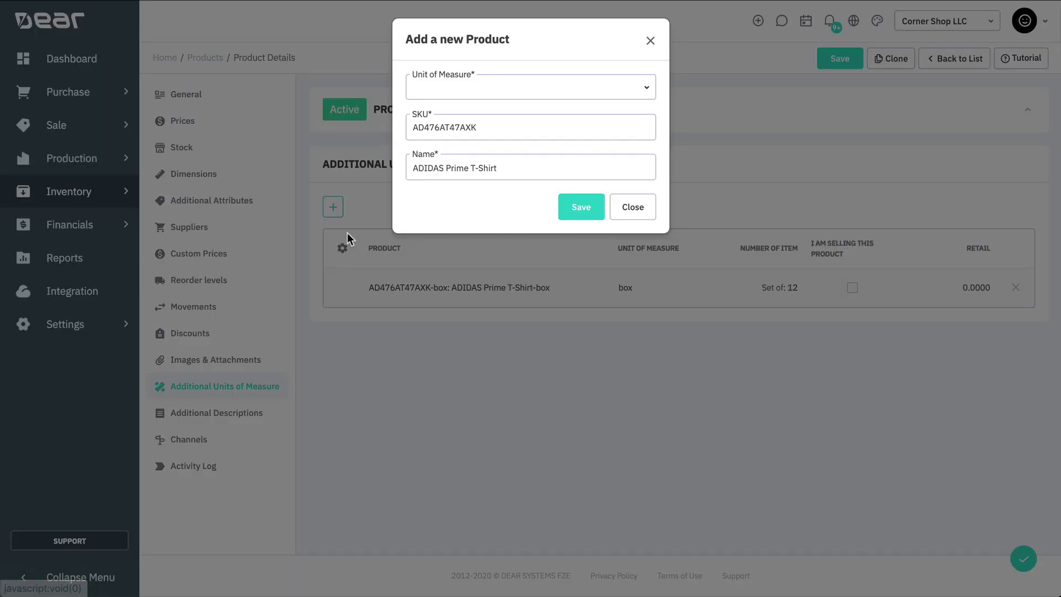
left_click(648, 89)
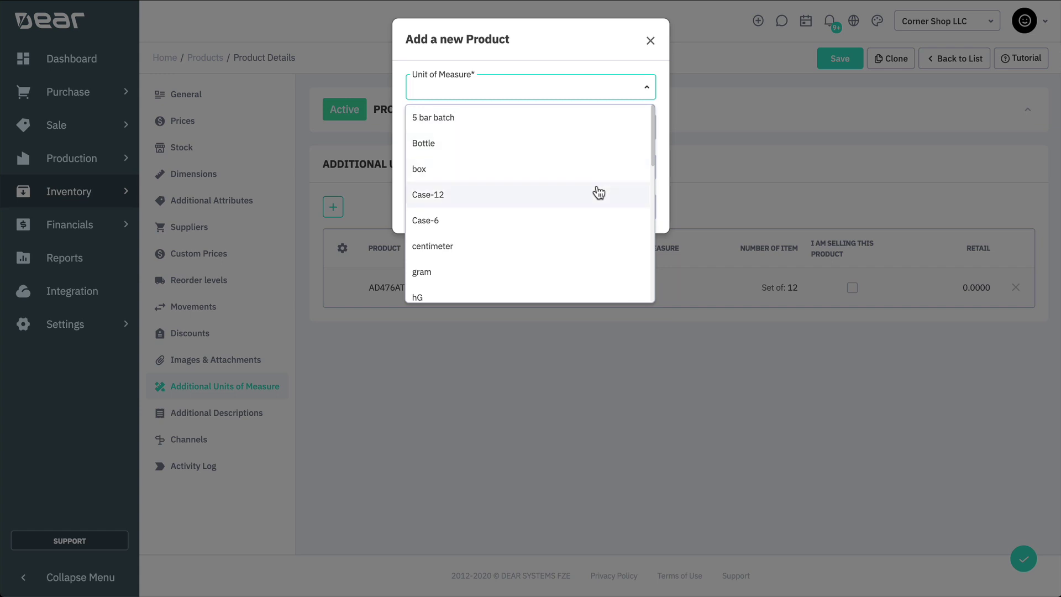
scroll(589, 202, "down", 5)
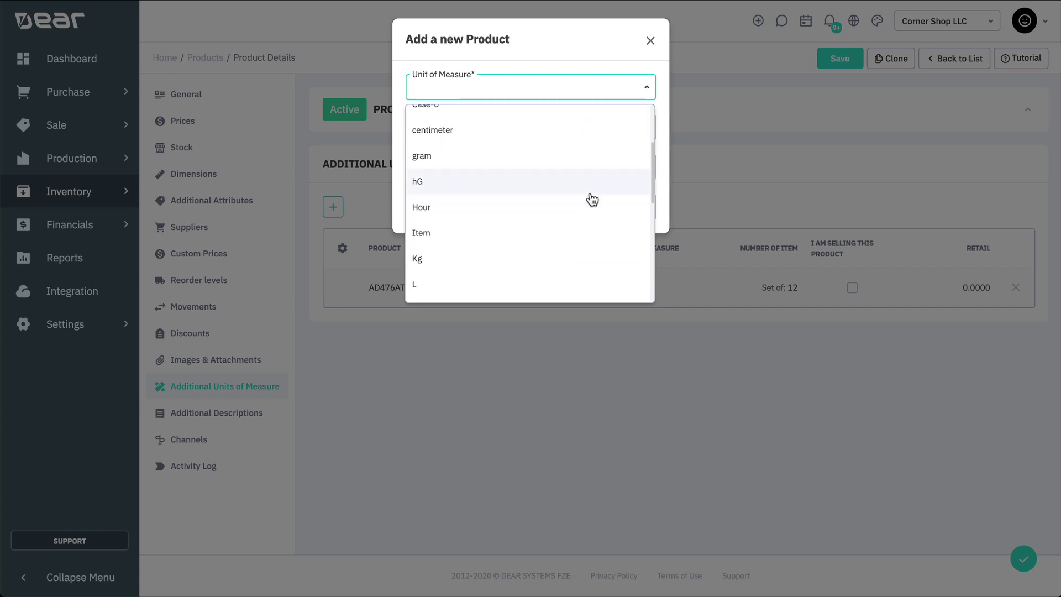
left_click(583, 204)
double_click(489, 128)
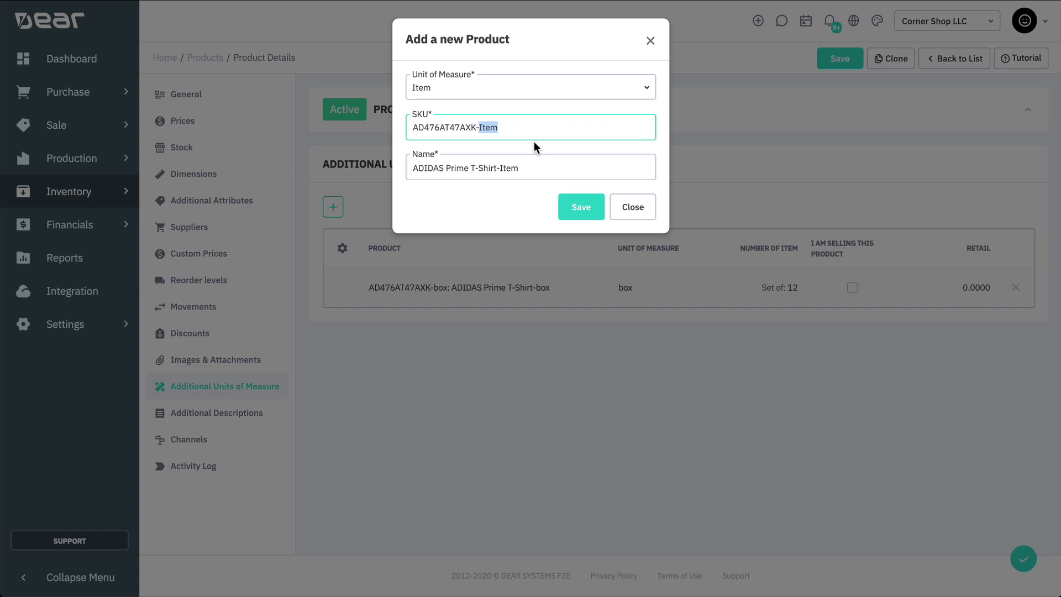
type("Pack")
left_click_drag(540, 166, 501, 174)
type("Large Pack")
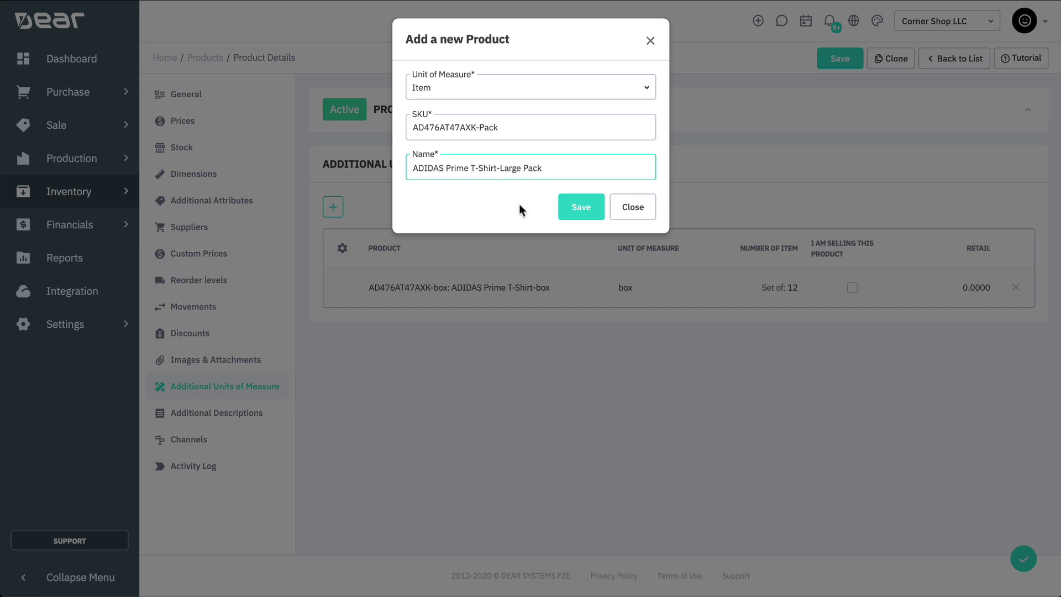
left_click(575, 207)
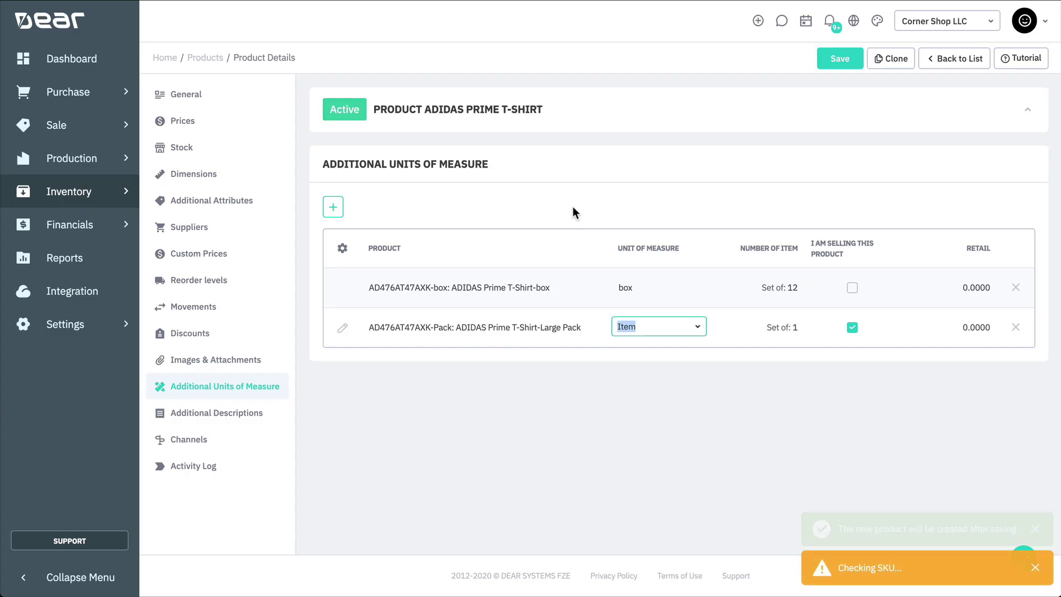
Step: Set the Large Pack's number of items to 100 and toggle its "I am selling this product" option
left_click(791, 329)
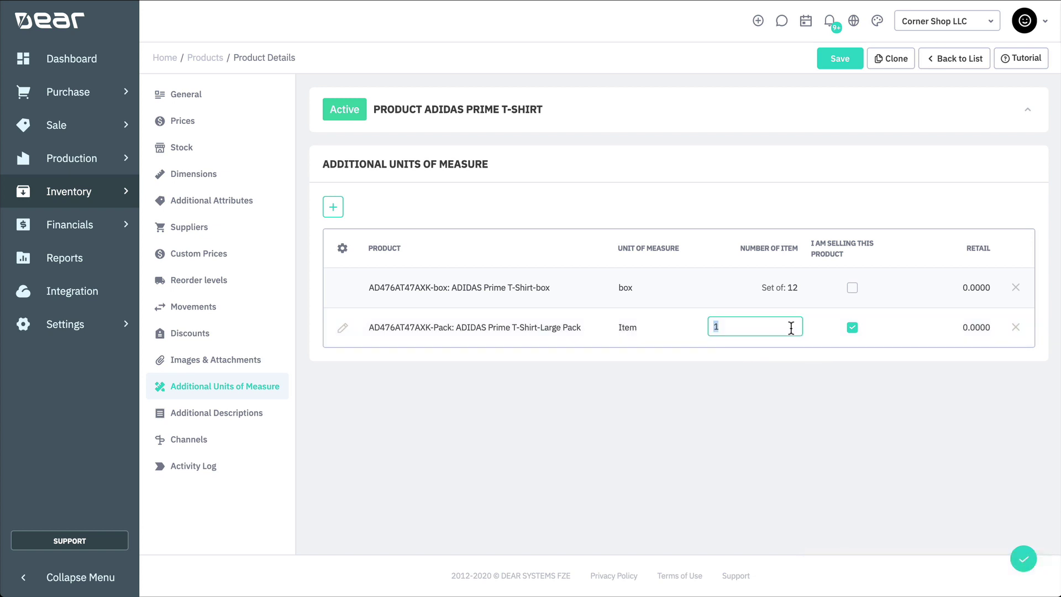
type("100")
left_click(796, 187)
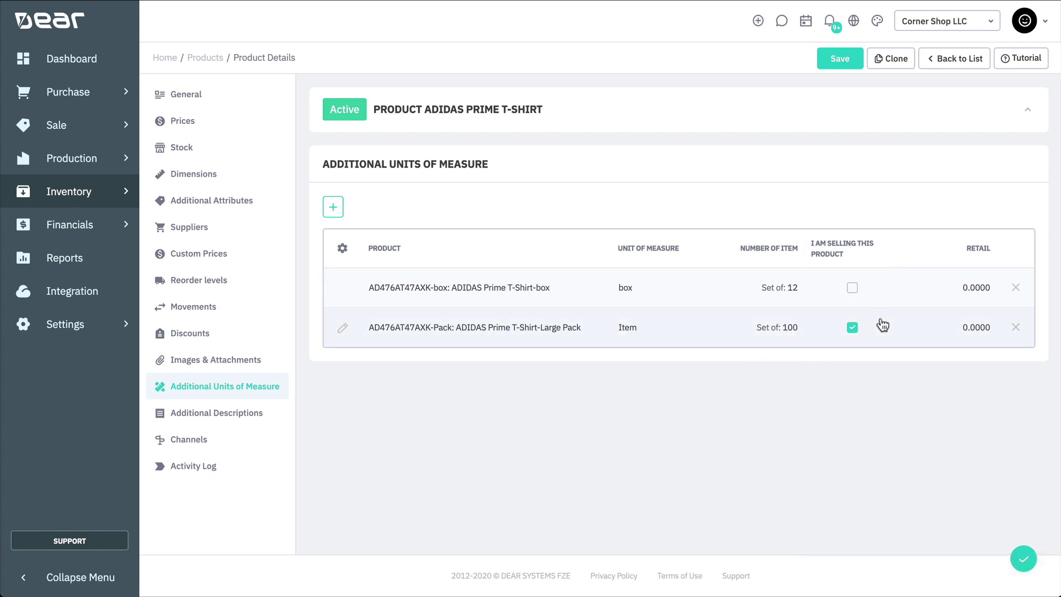
left_click(853, 328)
Step: Review the product's sales channel listings with their available actions, and its activity log
left_click(214, 442)
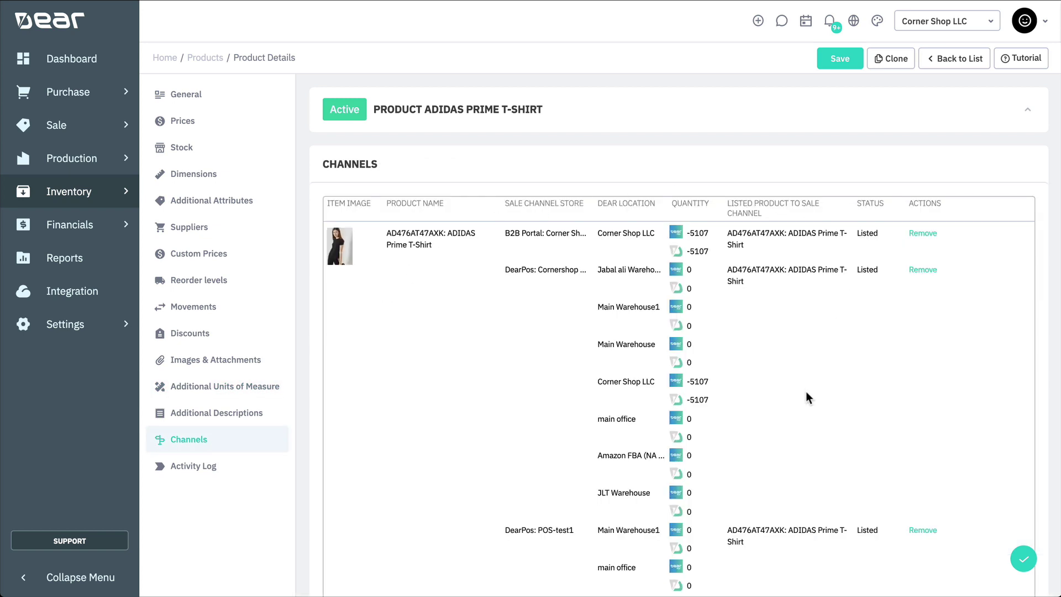
scroll(806, 393, "down", 7)
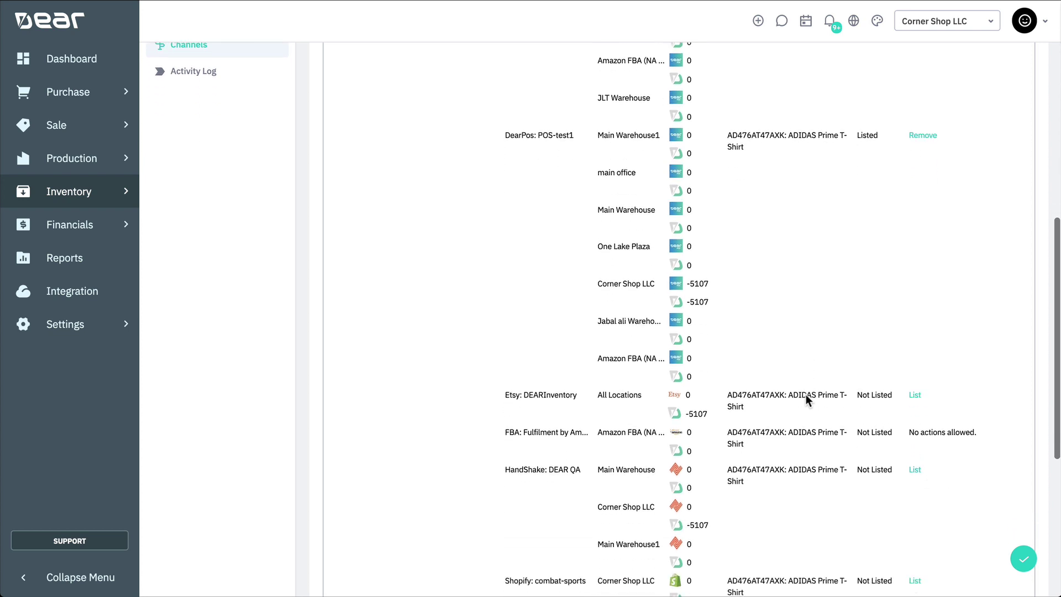
scroll(806, 393, "down", 6)
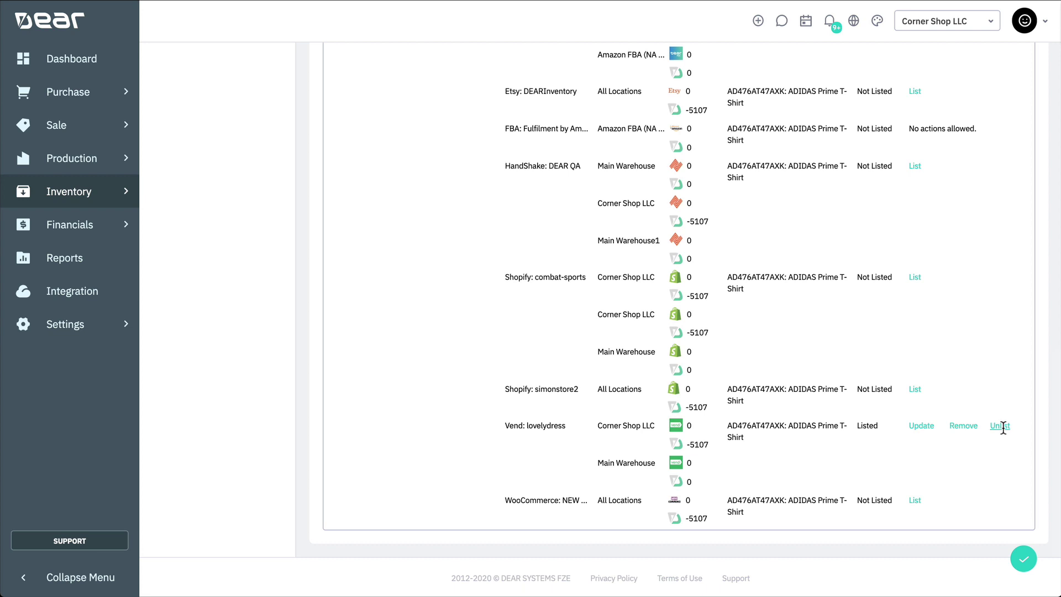
scroll(1004, 428, "up", 8)
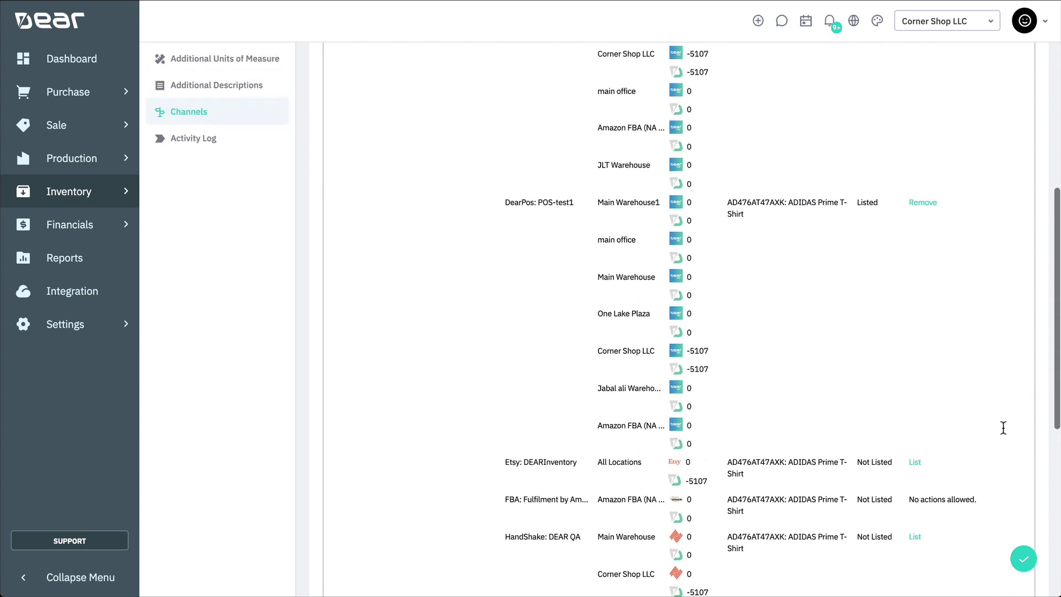
left_click(243, 231)
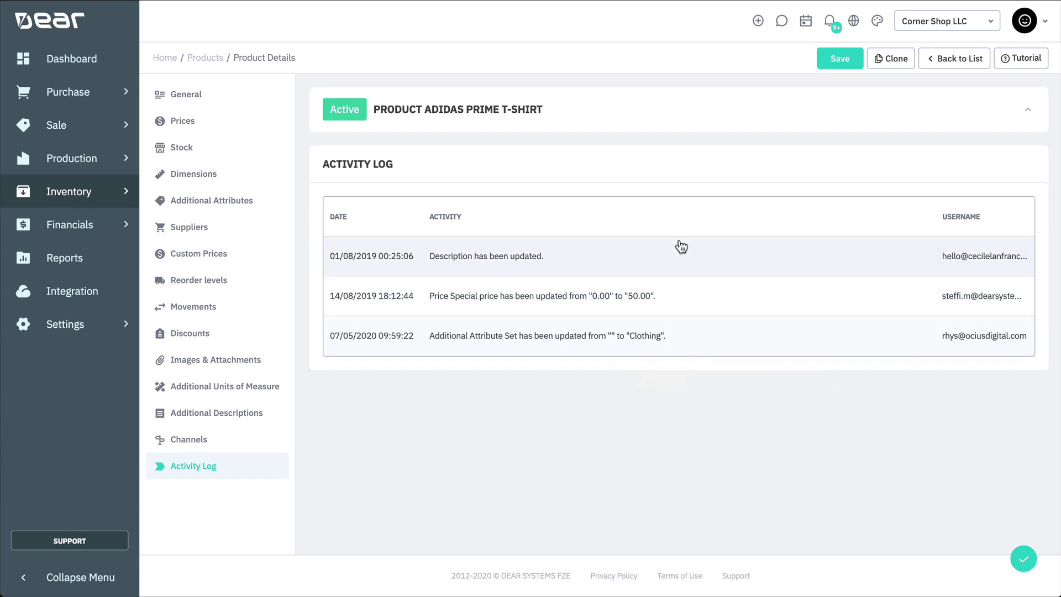
Step: Open the Inventory List import from the products list and examine the required fields in its fields specification
left_click(113, 198)
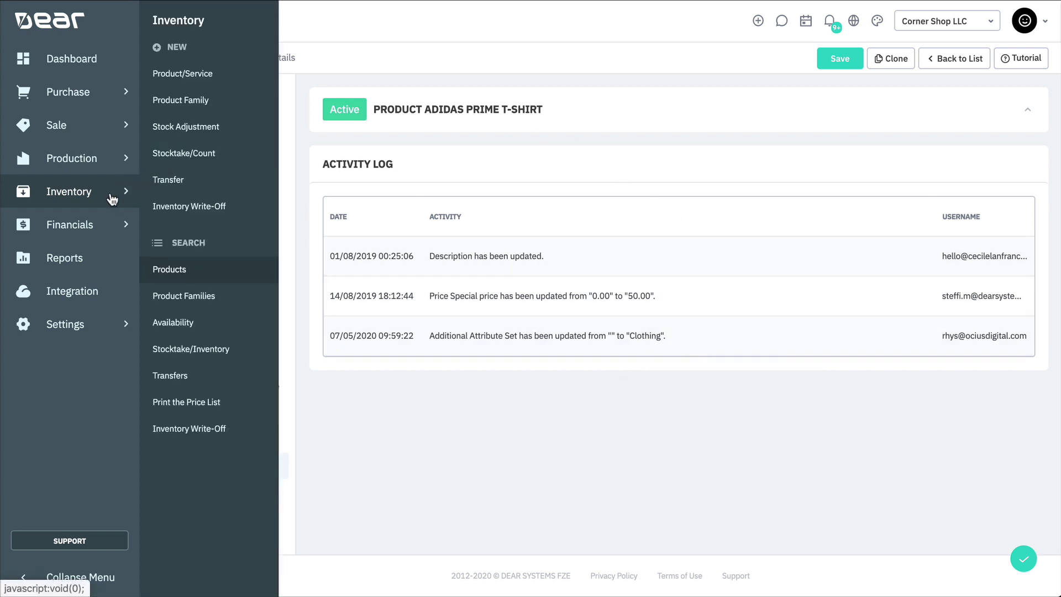
left_click(233, 270)
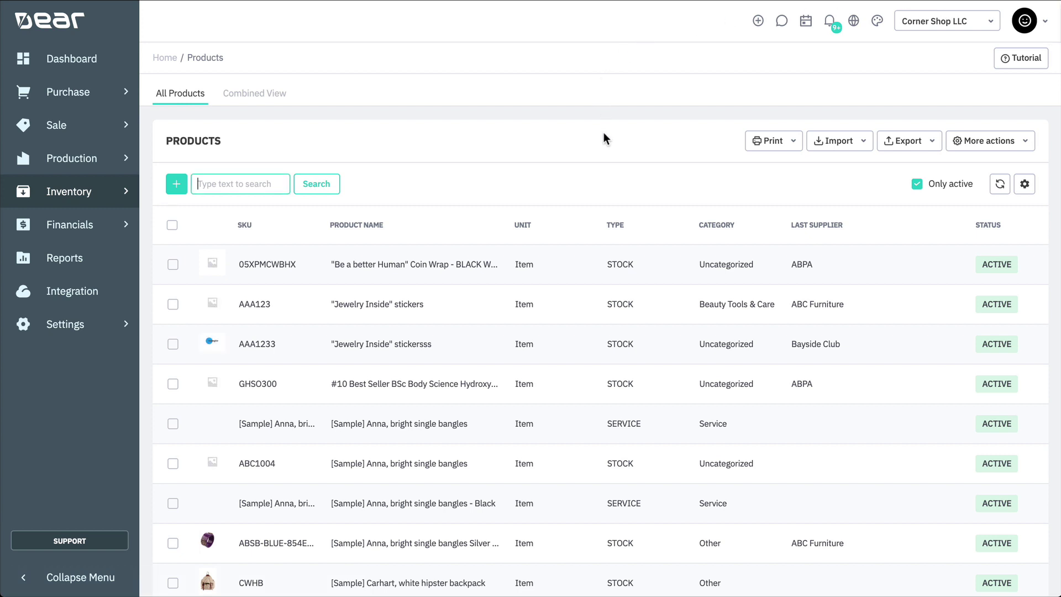
left_click(840, 145)
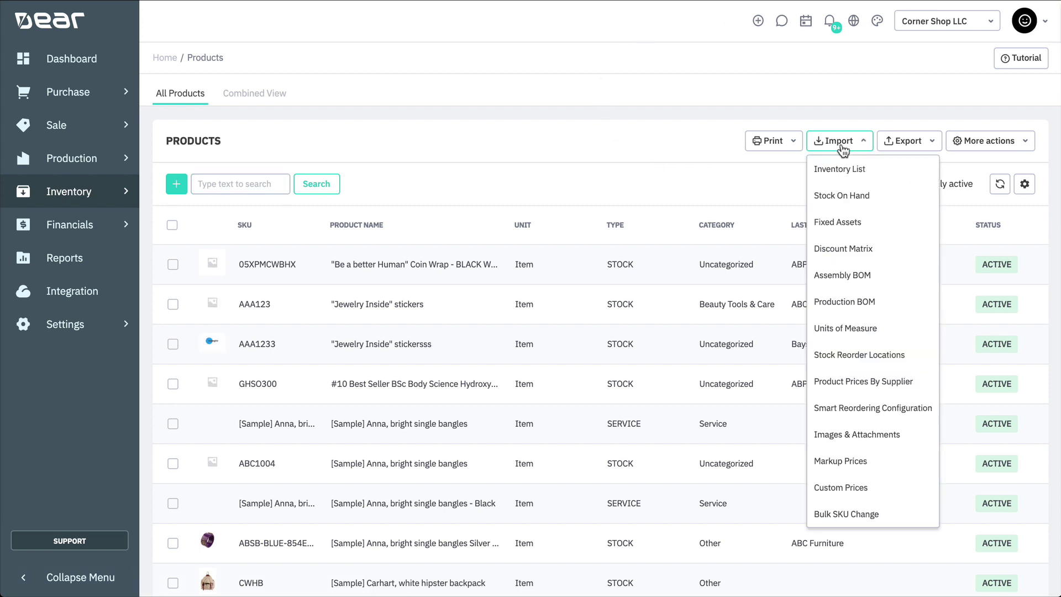
left_click(909, 175)
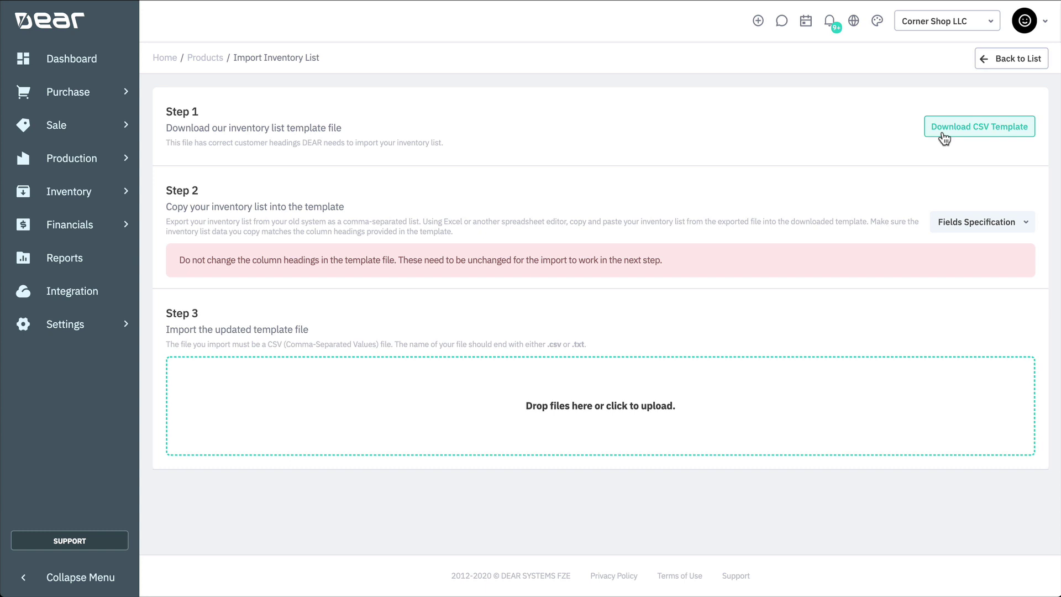
left_click(939, 219)
scroll(929, 306, "down", 2)
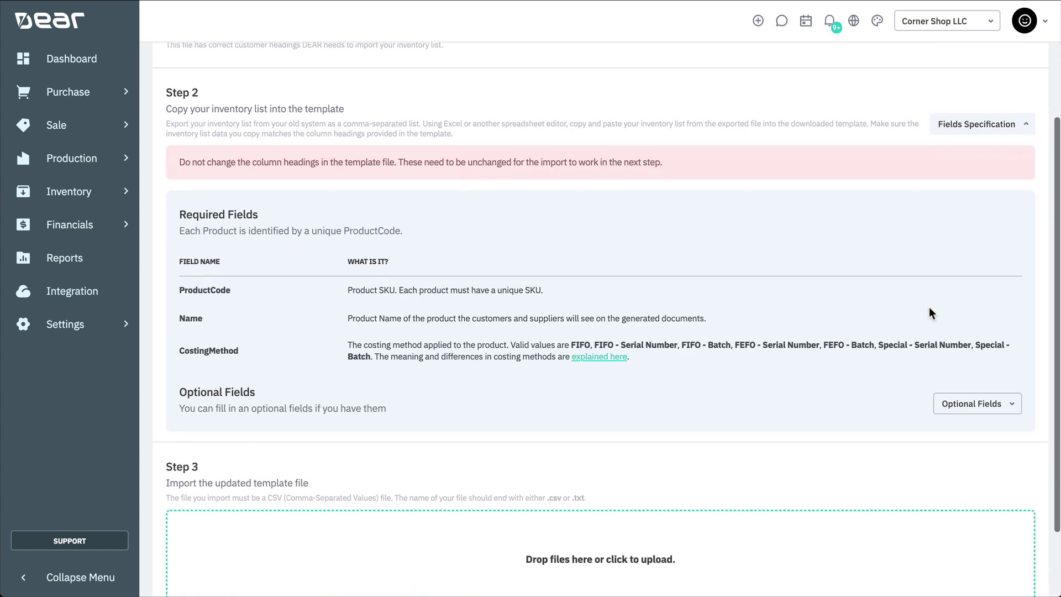
Step: Examine the optional fields in the Inventory List import's fields specification
left_click(961, 378)
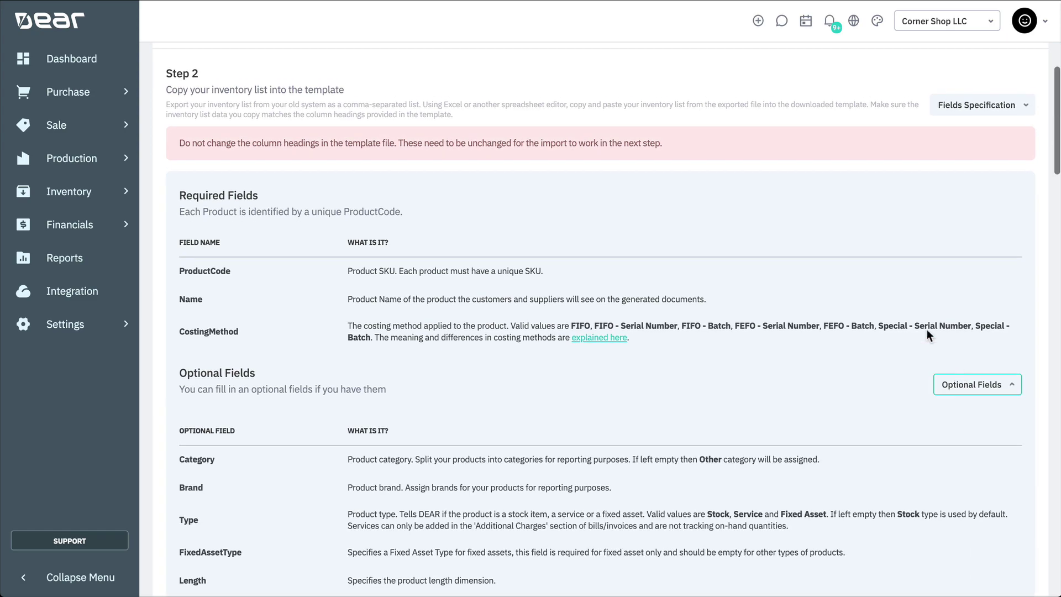
scroll(915, 320, "down", 2)
scroll(916, 318, "down", 2)
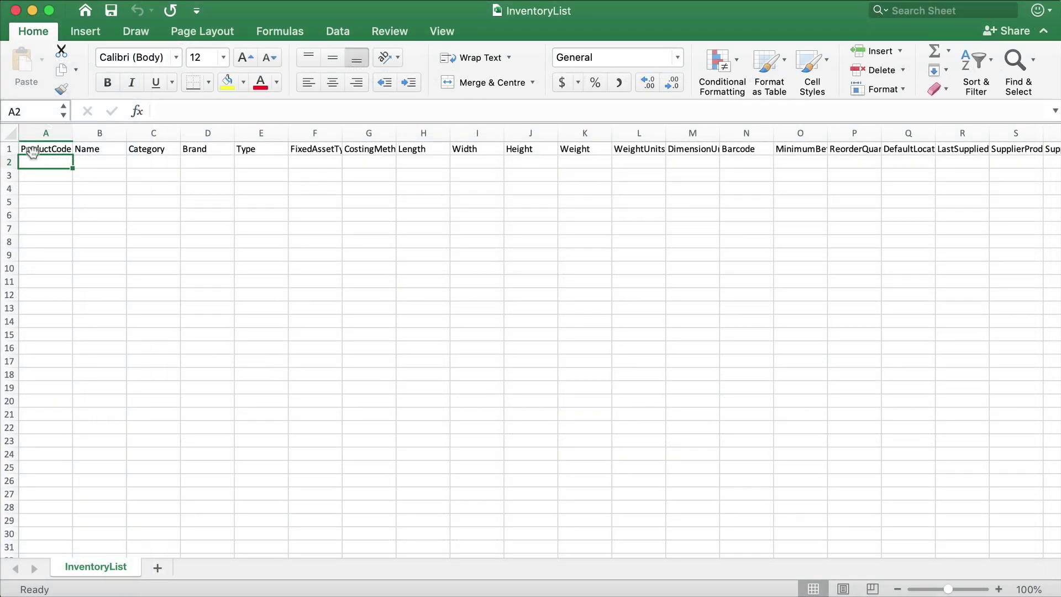
Step: In the InventoryList template in Excel, fill row 2 with product code NEWSKU1, name New Promo, category Clothing and type Stock
type("NEWS")
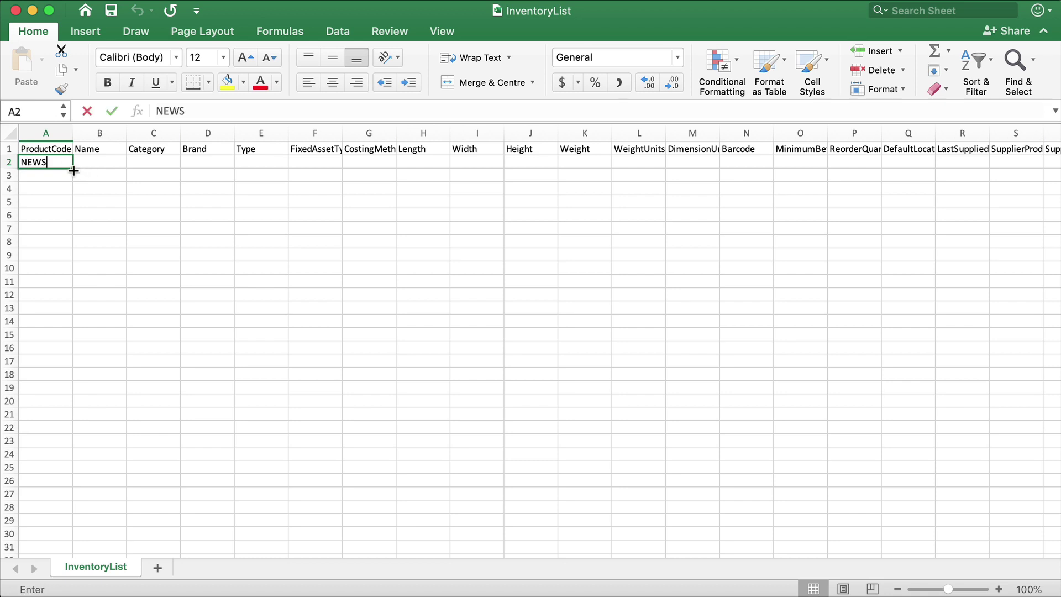
type("KU1")
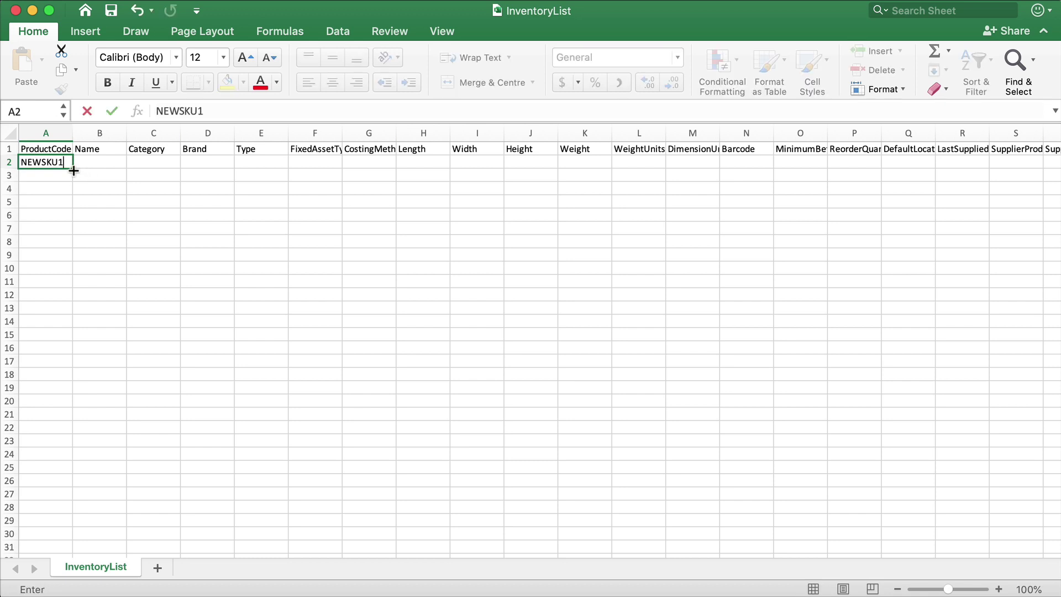
key("Tab")
type("New Promo")
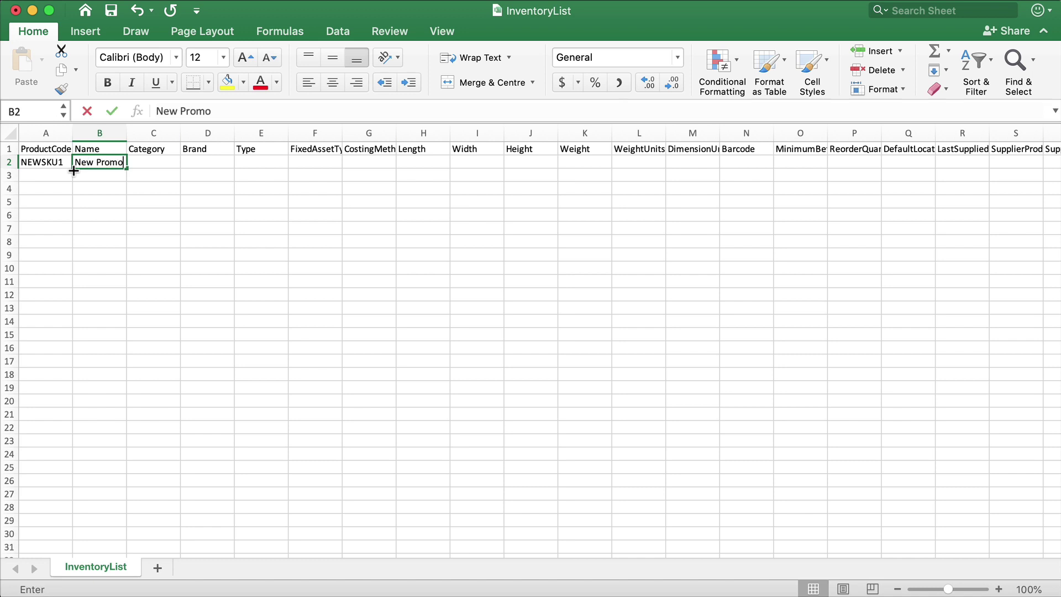
key("Tab")
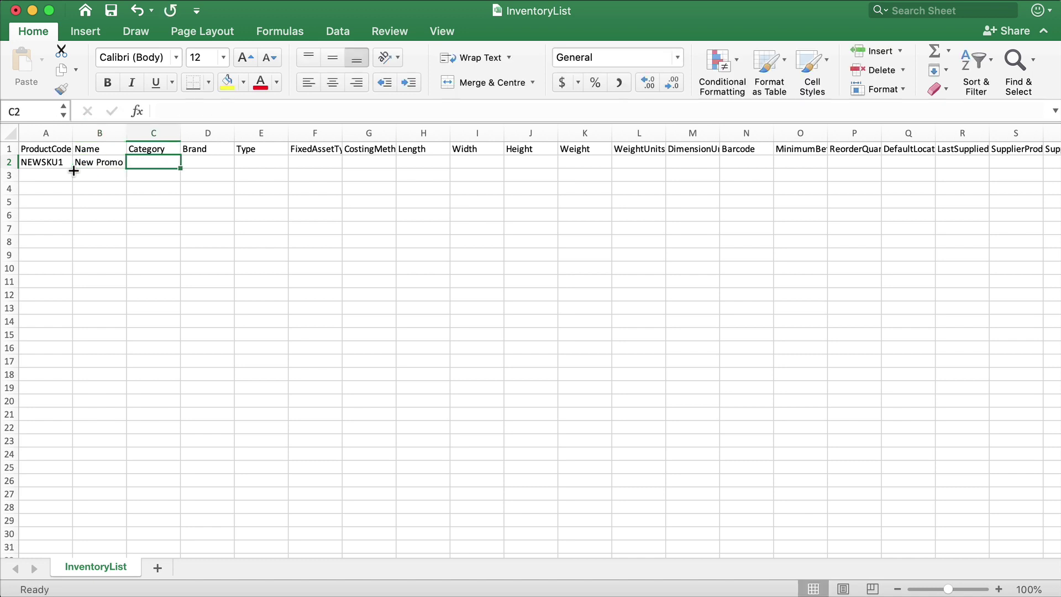
type("Clothing")
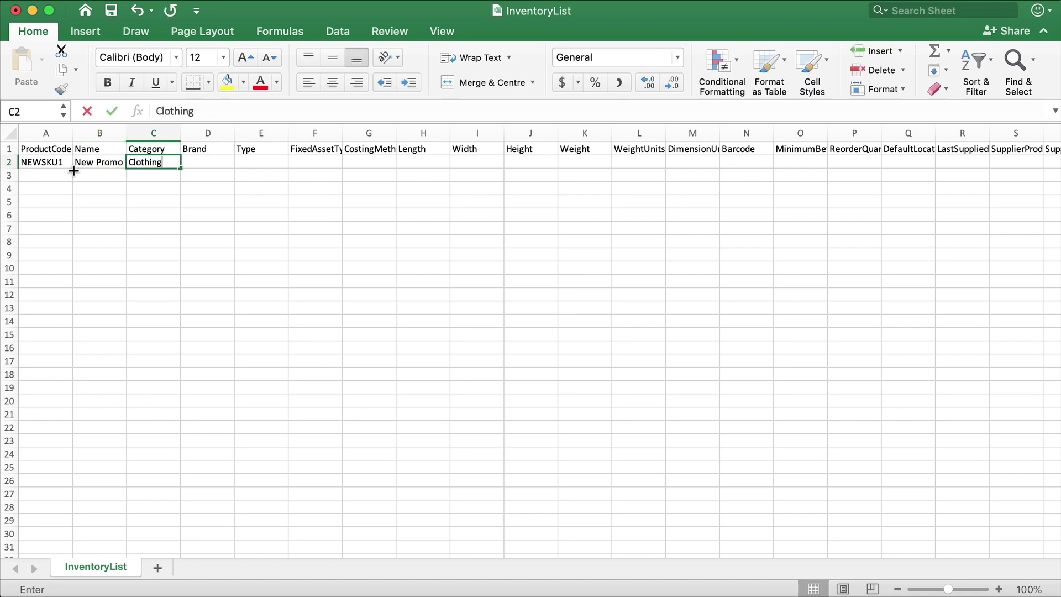
key("Tab")
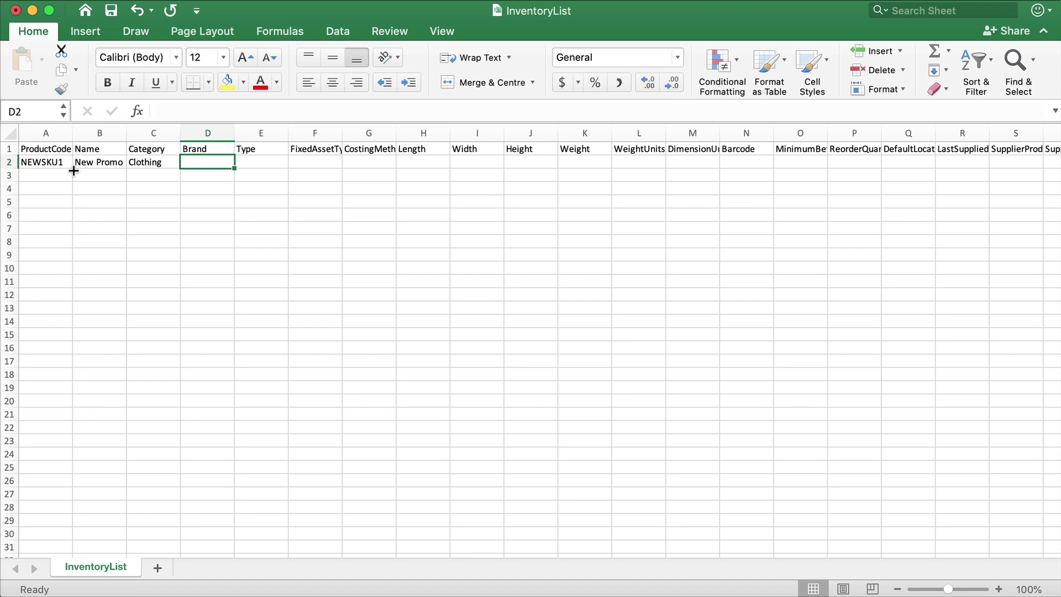
key("Tab")
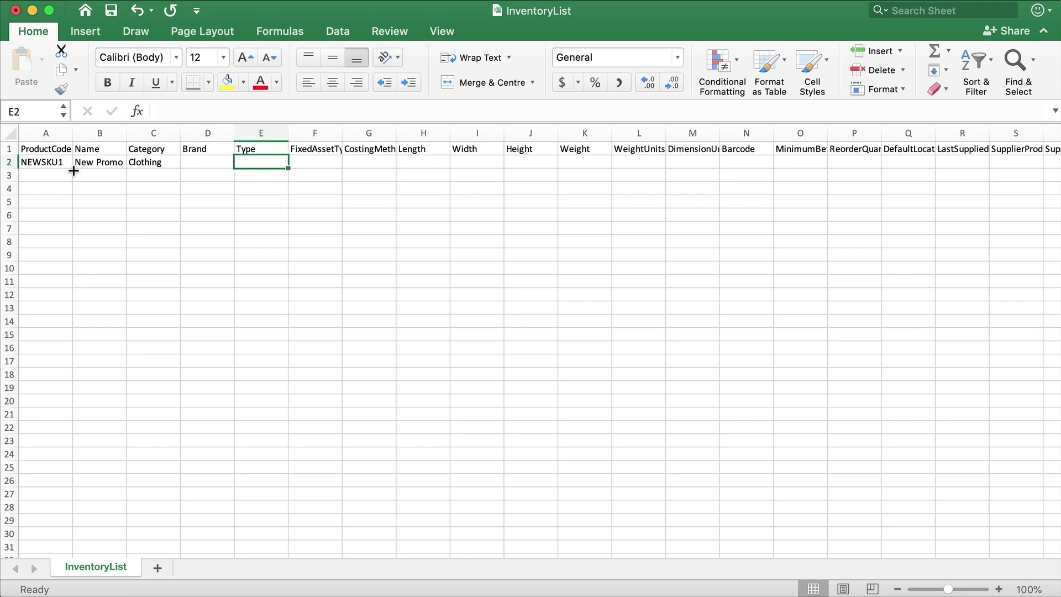
type("Stock")
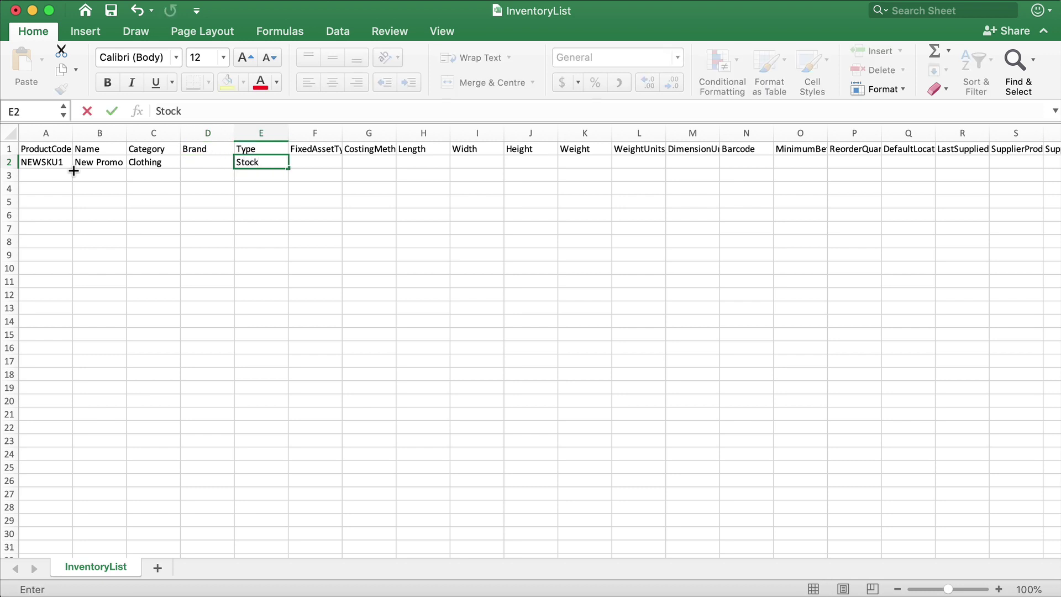
left_click(496, 244)
Step: Look through the template's remaining columns and upload the filled-in CSV file to the Inventory List import in DEAR
scroll(496, 244, "right", 3)
scroll(496, 244, "right", 10)
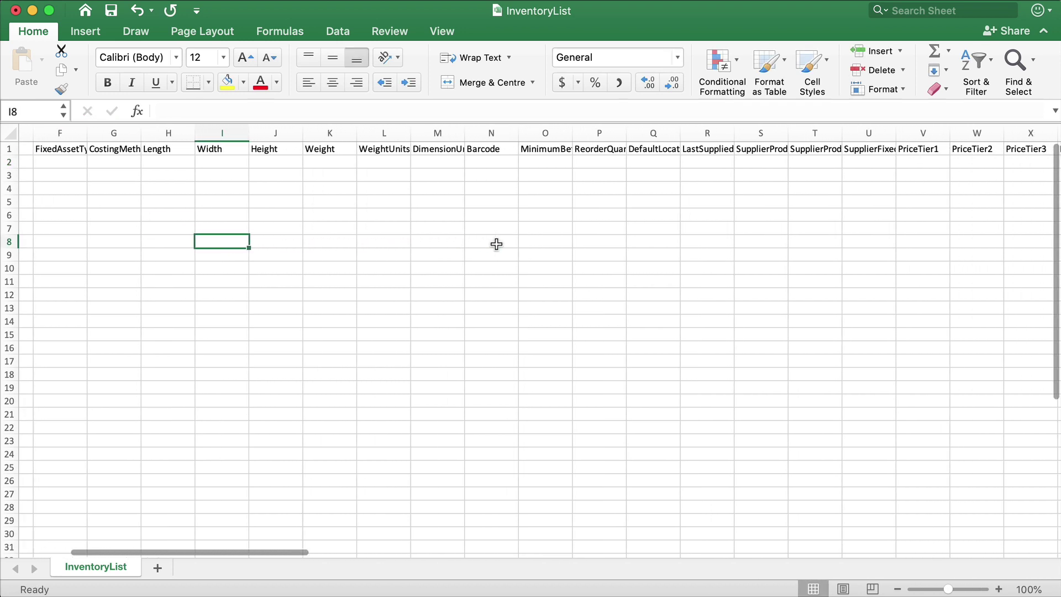
scroll(496, 244, "right", 15)
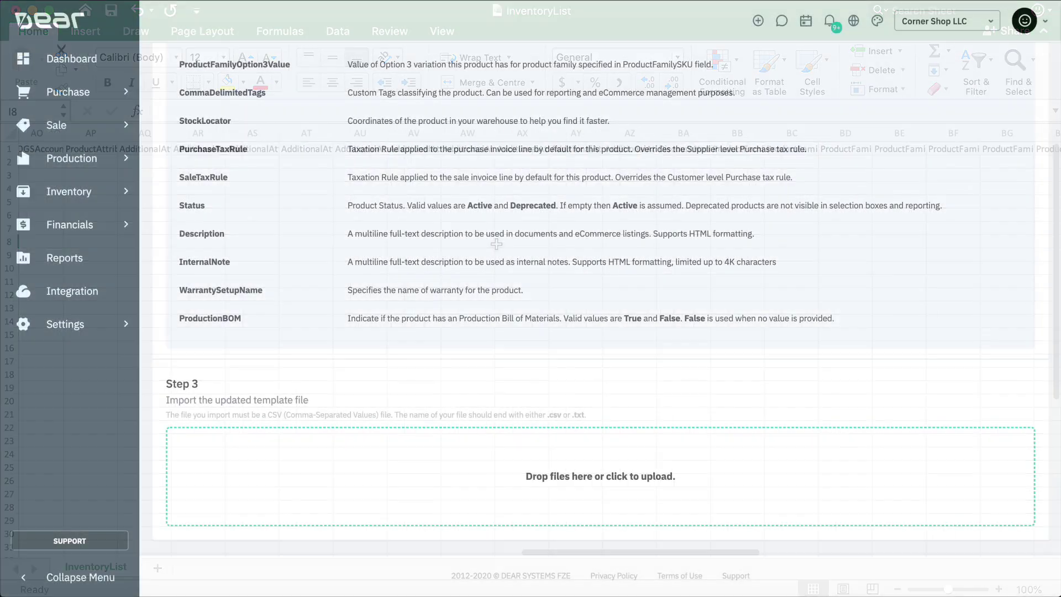
left_click_drag(955, 476, 616, 474)
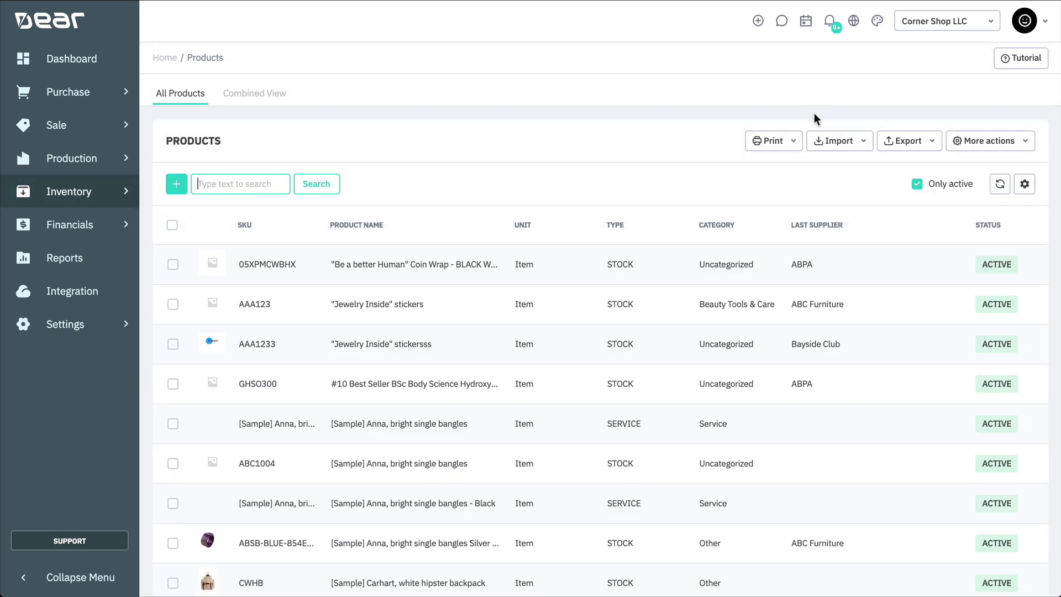
Step: Export the Inventory List from the products list and change the category in rows 9 and 10 of the exported file to Service
left_click(907, 141)
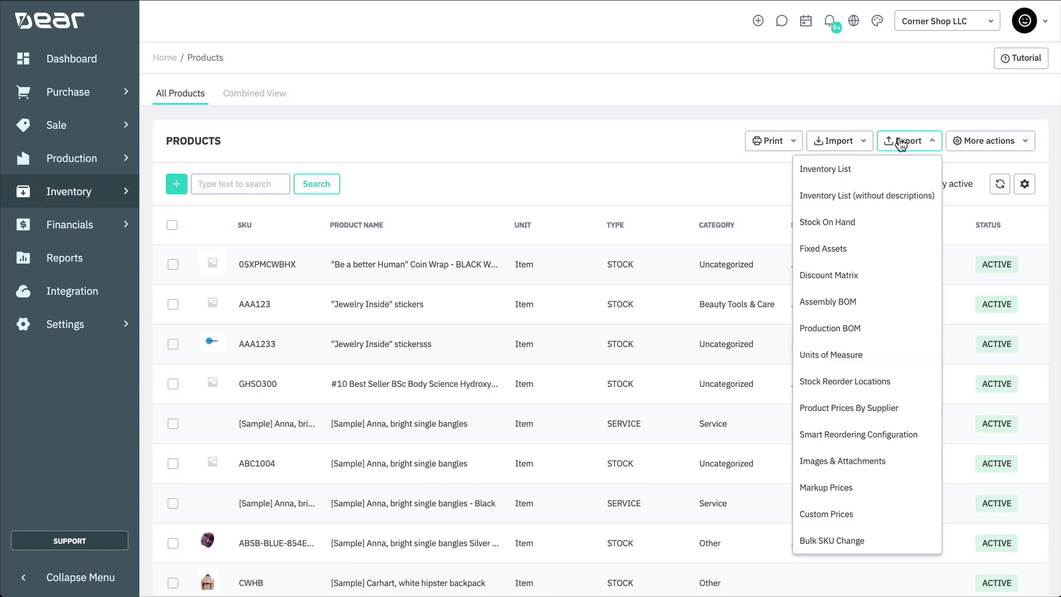
left_click(892, 171)
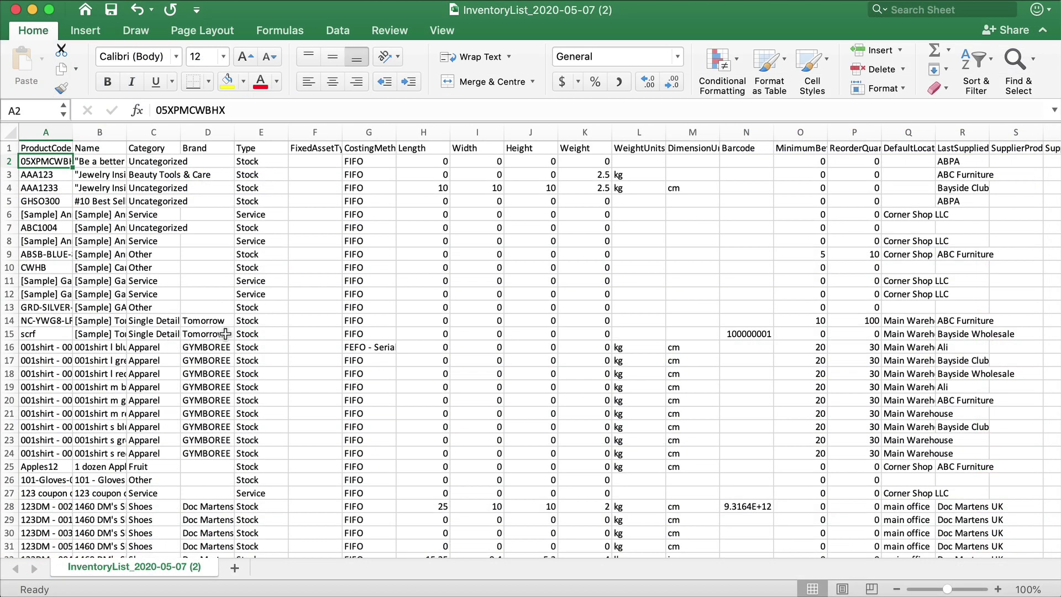
left_click_drag(146, 268, 152, 255)
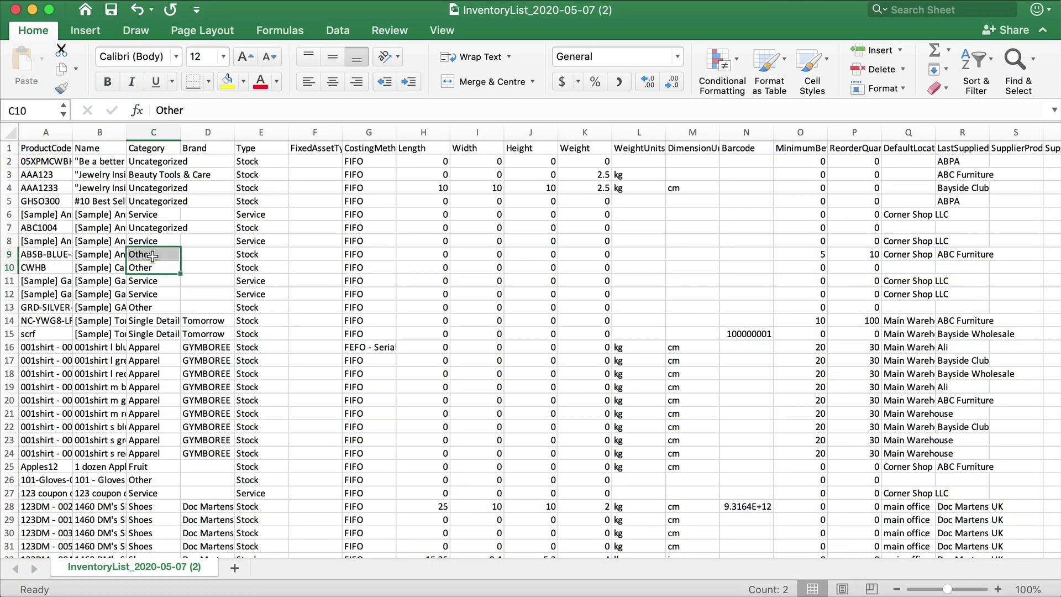
left_click(147, 281)
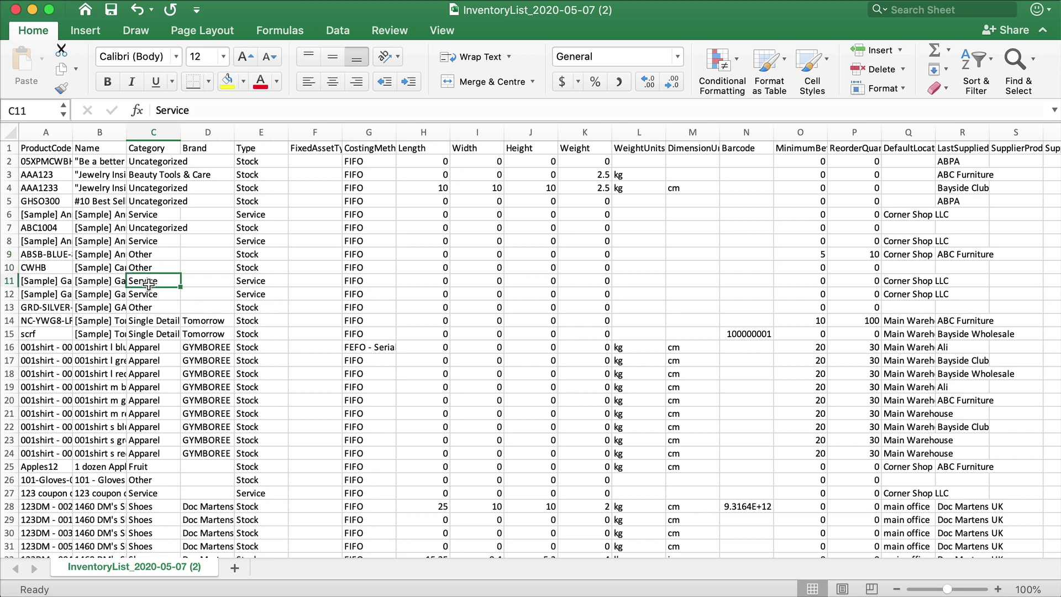
left_click_drag(179, 277, 180, 254)
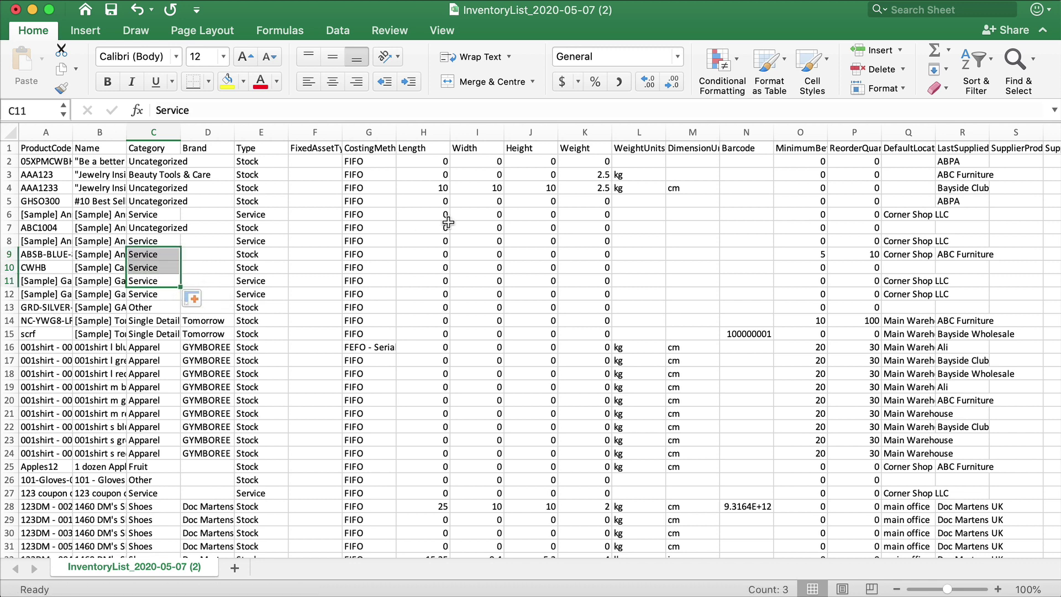
Step: Copy the length, width, height and weight values of product AAA1233 in row 4 down to row 15
left_click(508, 197)
left_click(448, 191)
left_click(567, 189, "shift")
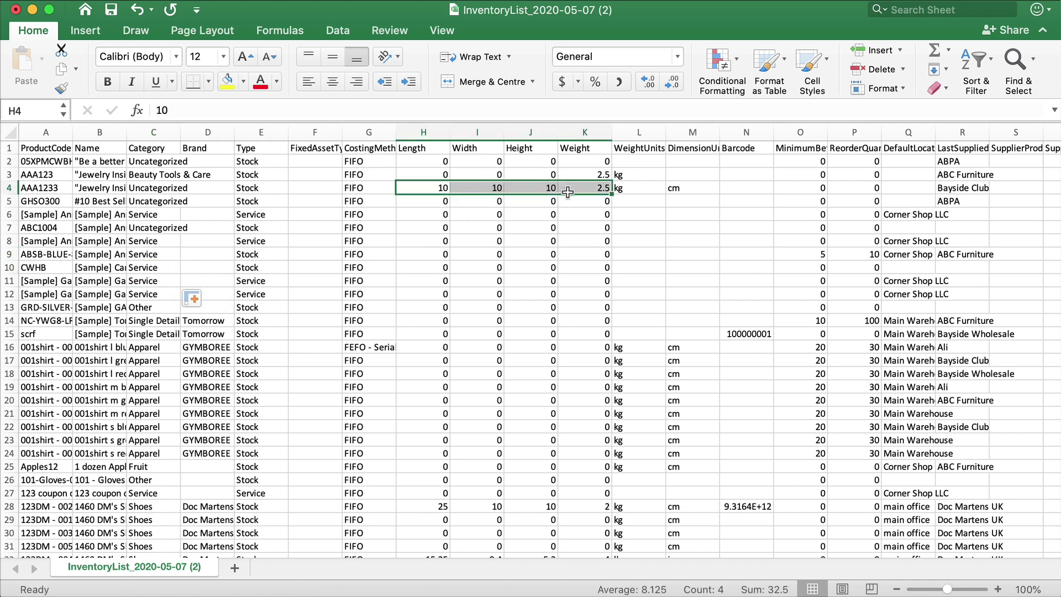
key("super+c")
left_click(604, 331, "shift")
key("super+v")
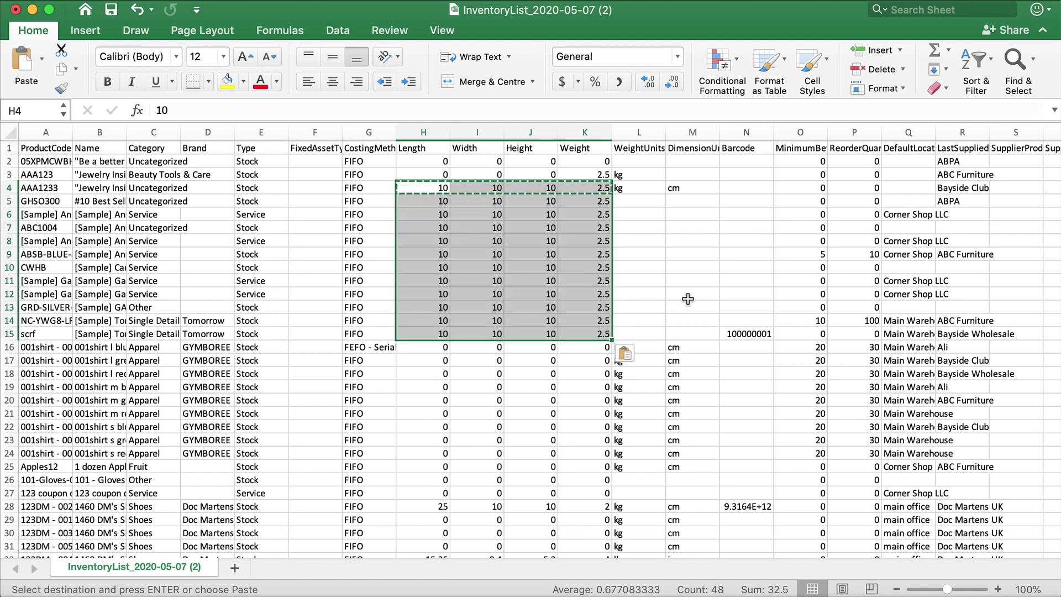
left_click(686, 291)
left_click(732, 231)
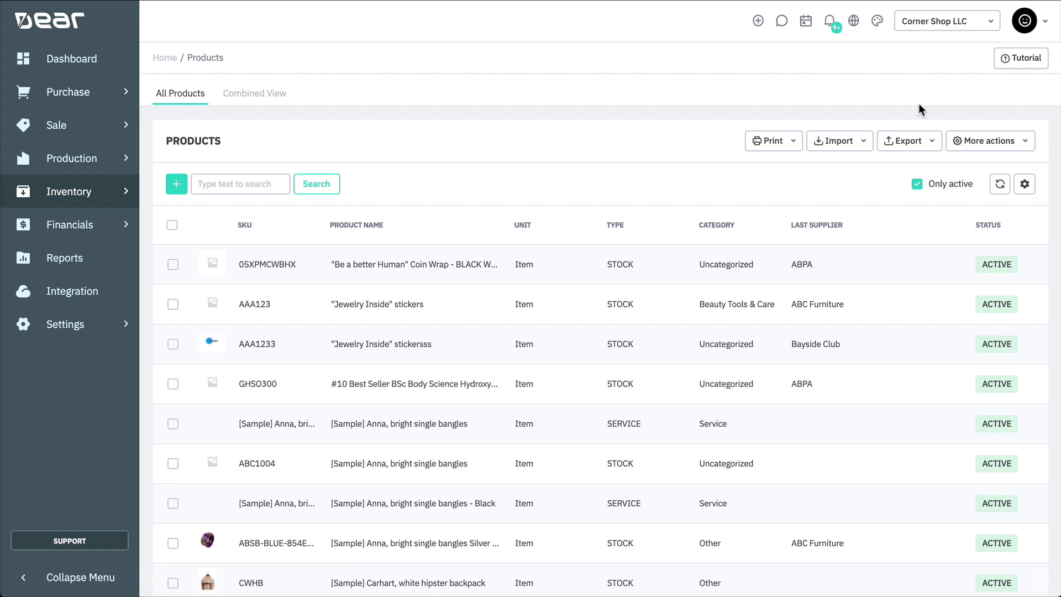
Step: Open the Stock On Hand import in DEAR and enter product code SKU001 with quantity 151 in row 2 of its template
left_click(863, 139)
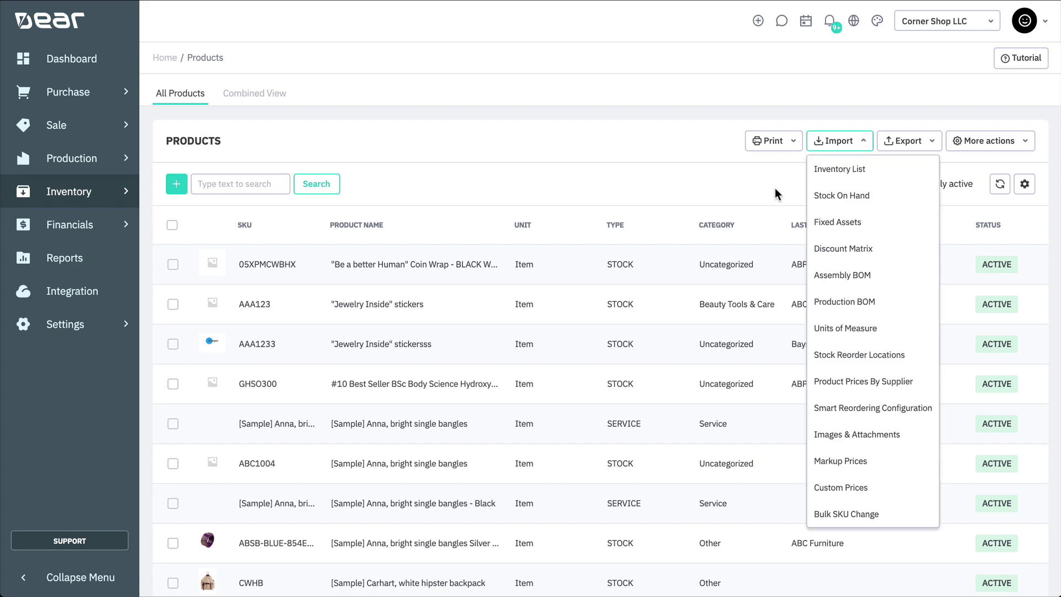
left_click(892, 197)
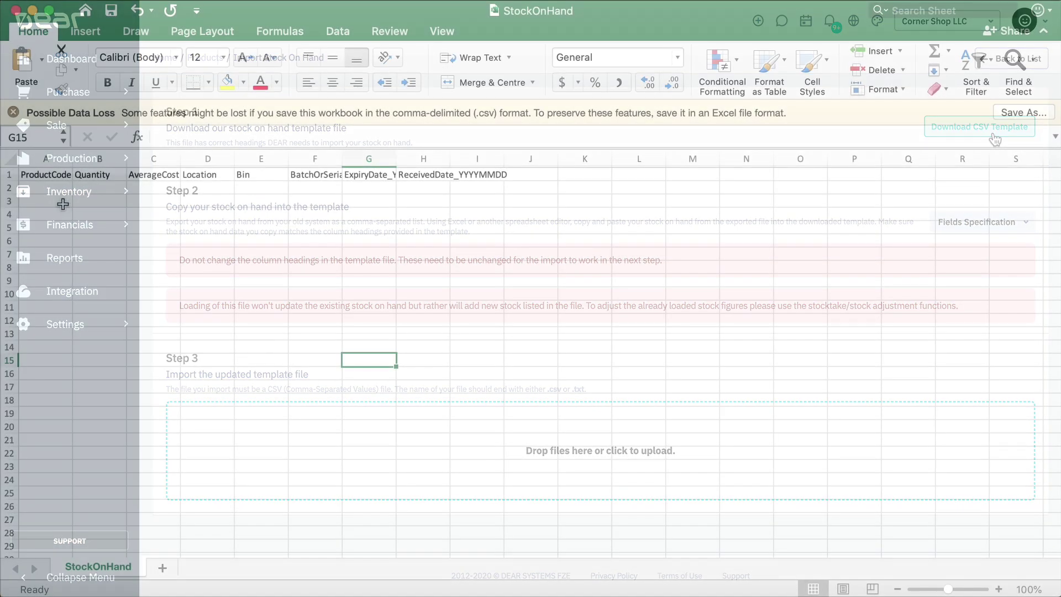
left_click(49, 188)
type("SK")
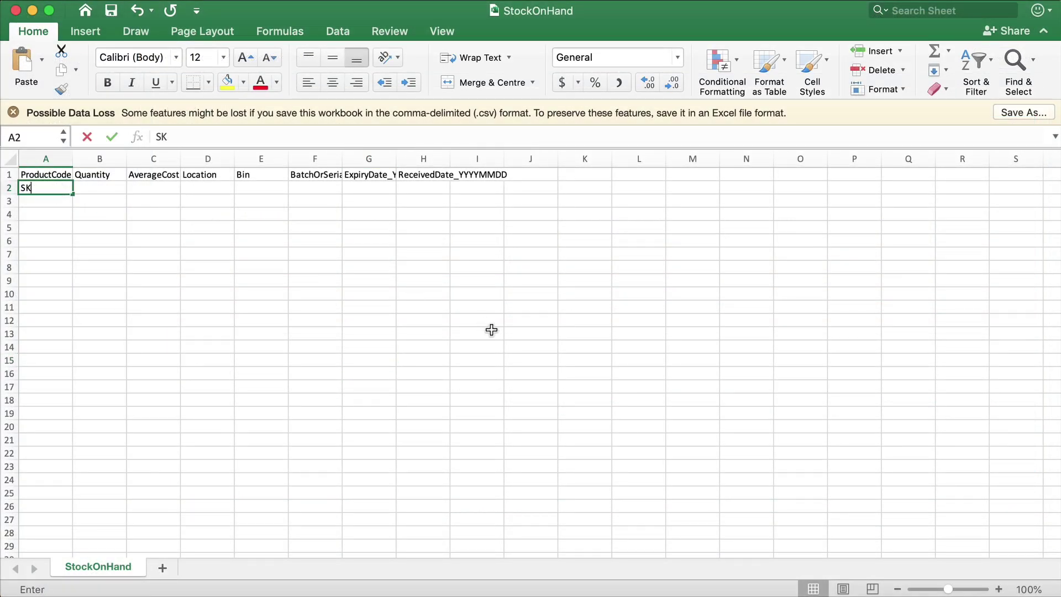
type("U001")
key("Tab")
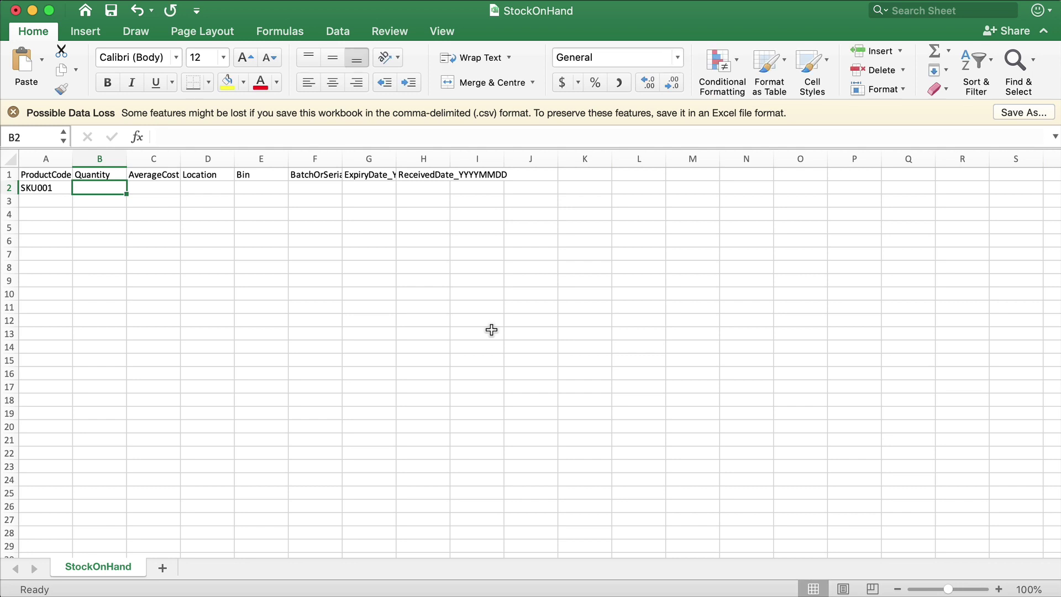
type("4")
key("BackSpace")
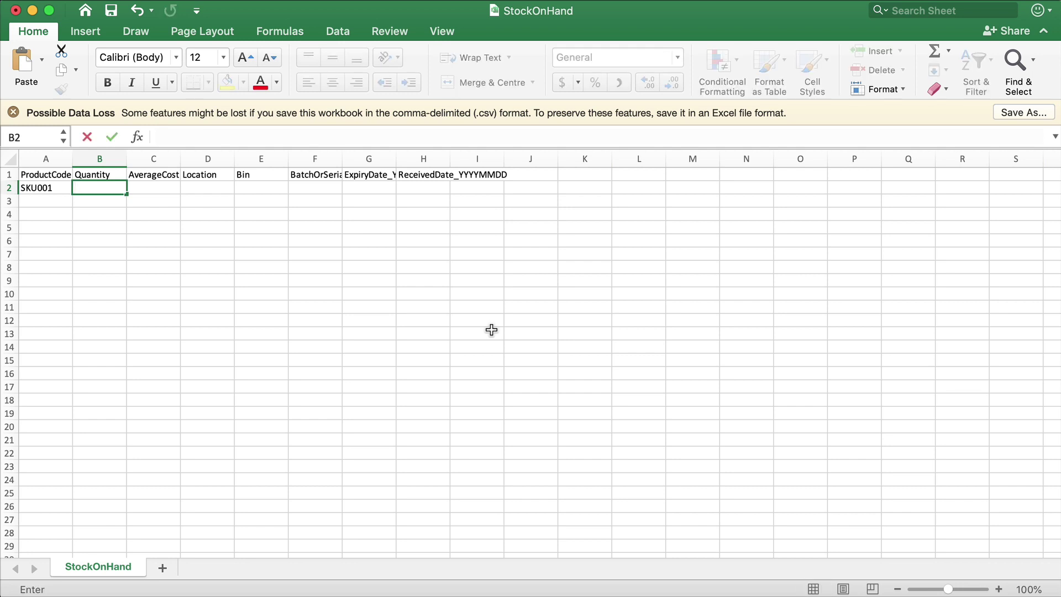
type("151")
key("Tab")
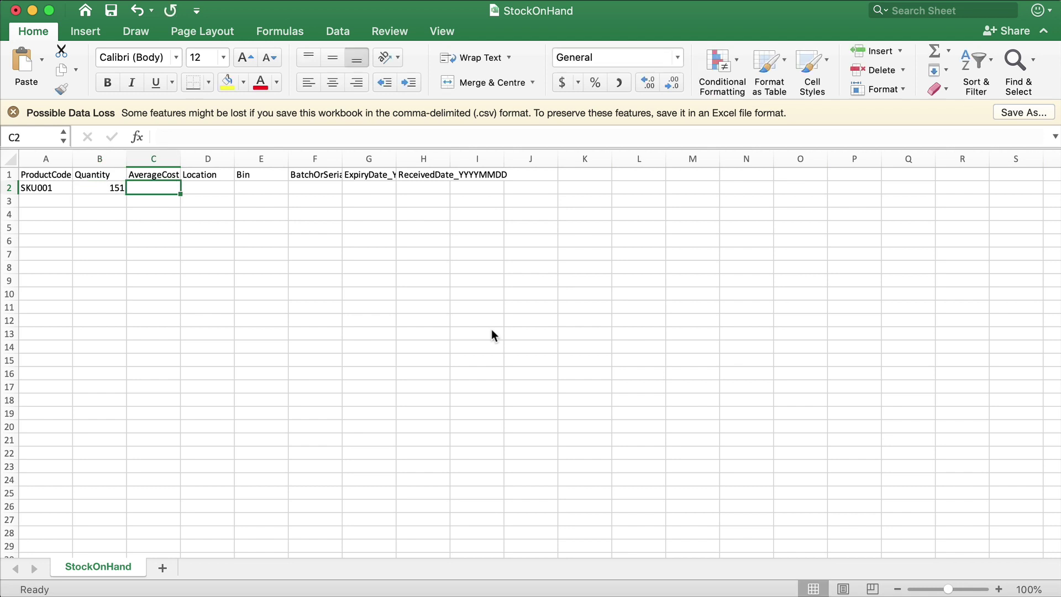
Step: Complete the SKU001 row with average cost 16.80 and location Main Warehouse, and upload the file to the Stock On Hand import
type("16.80")
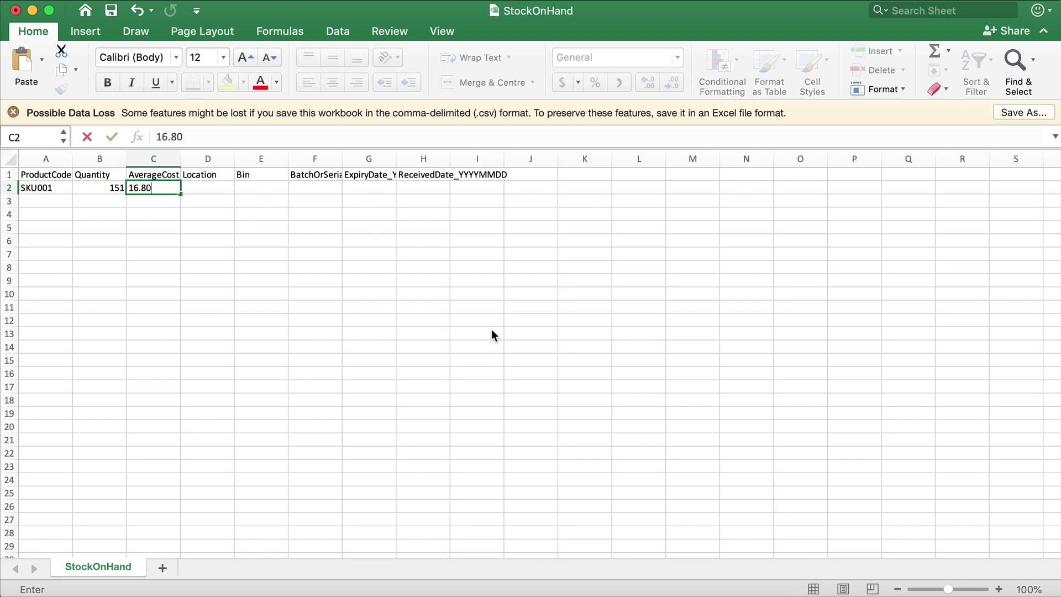
key("Tab")
type("Main Warehou")
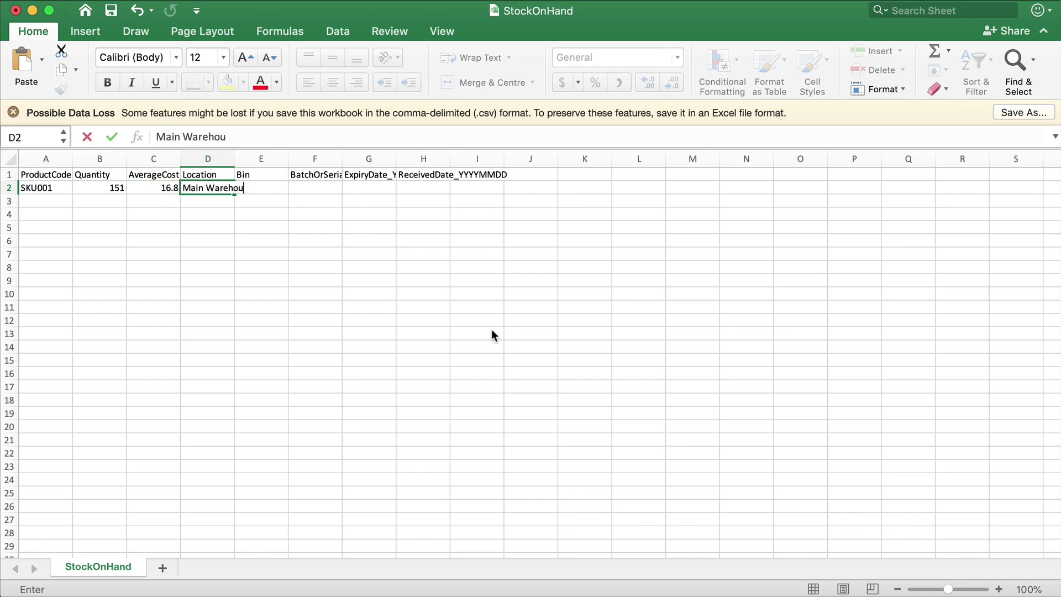
type("se")
key("Tab")
key("Tab")
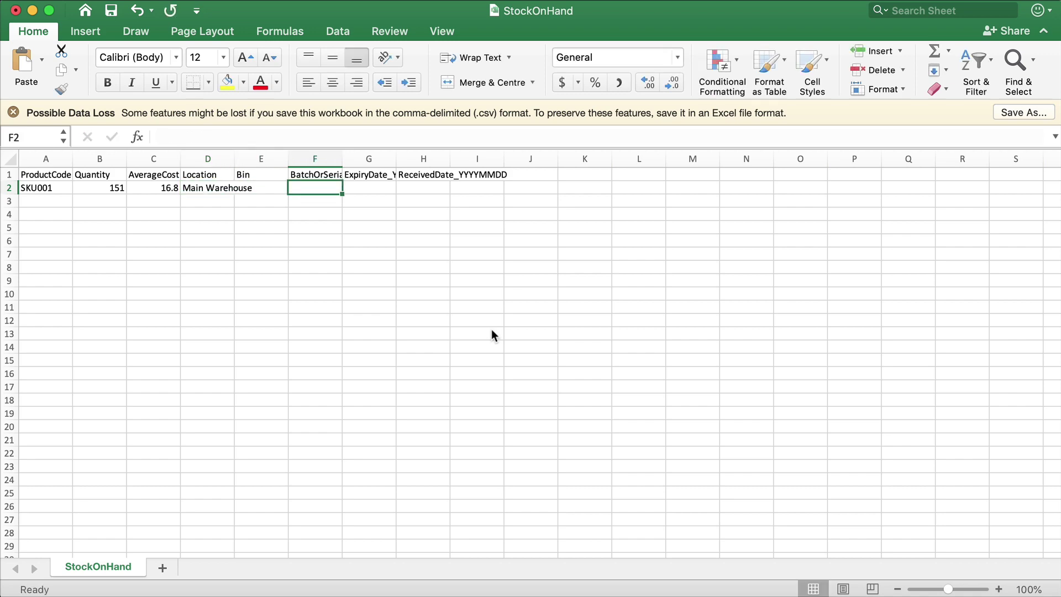
key("Tab")
key("Tab")
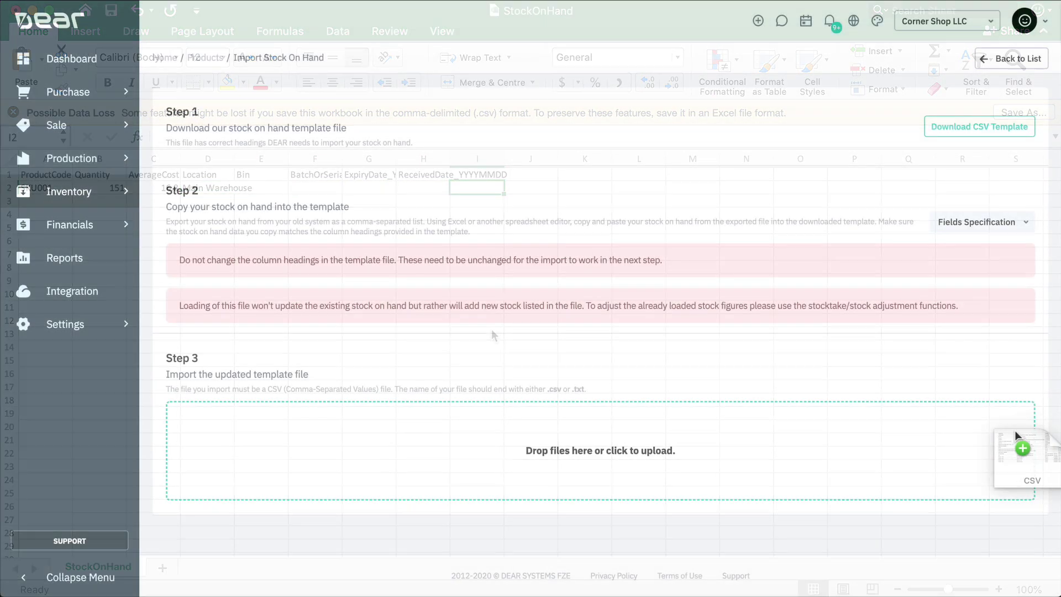
left_click_drag(1022, 439, 595, 436)
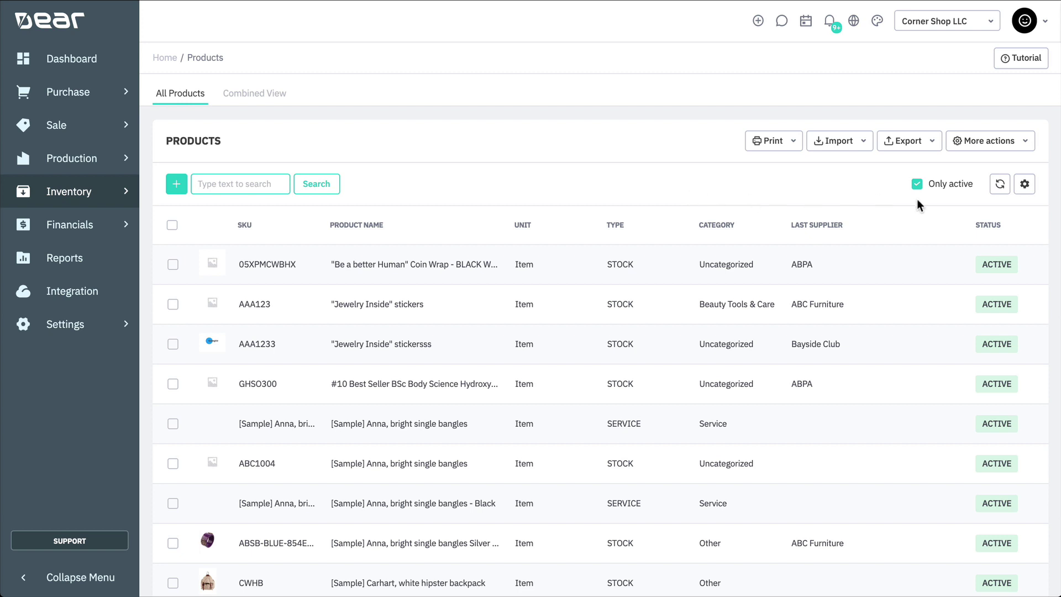
Step: Hide the Unit and Type columns in the products list layout
left_click(1025, 184)
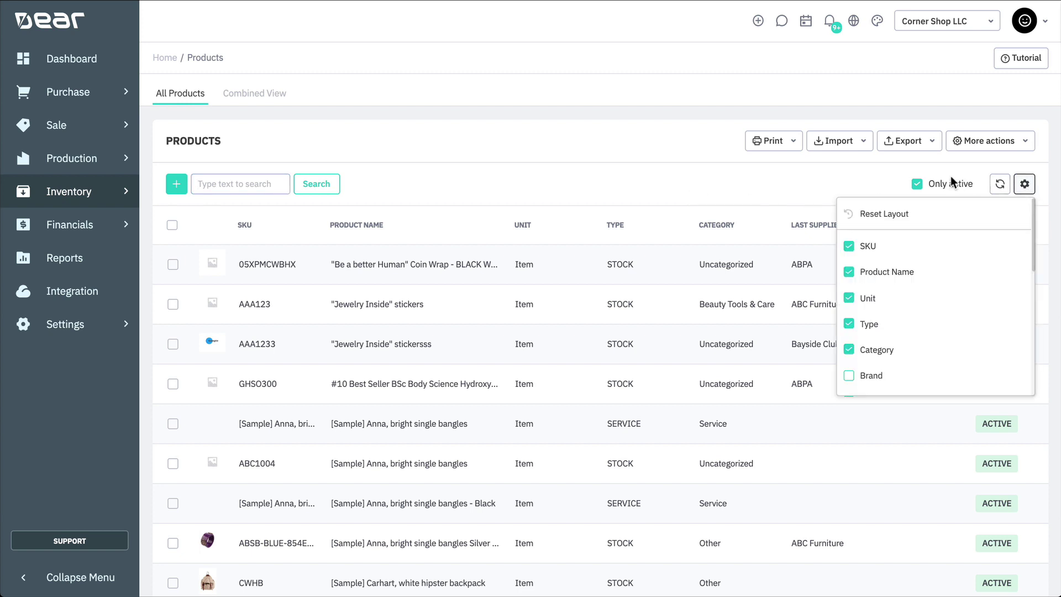
left_click(850, 299)
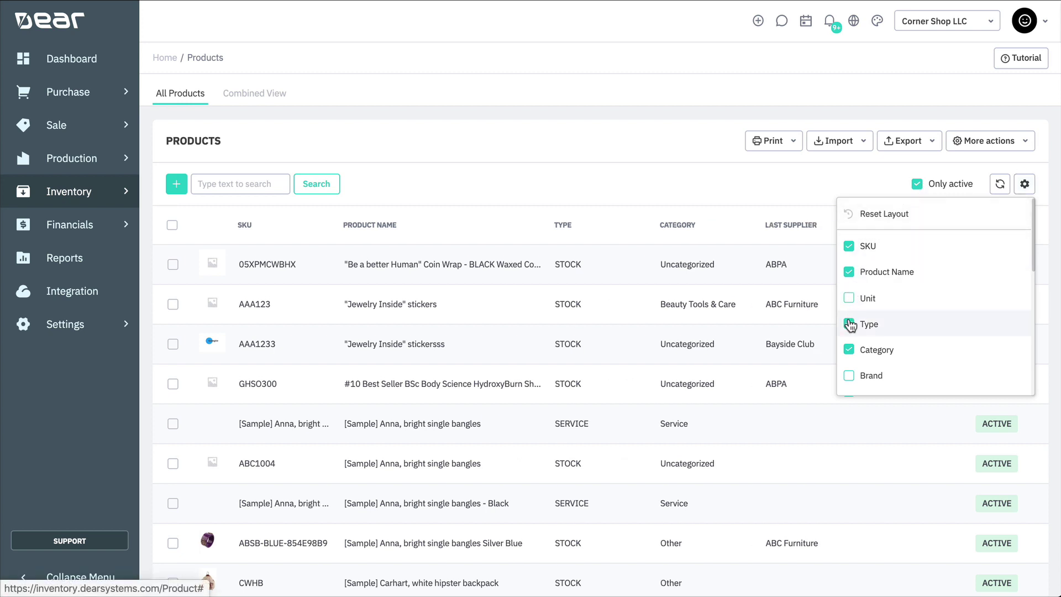
left_click(850, 325)
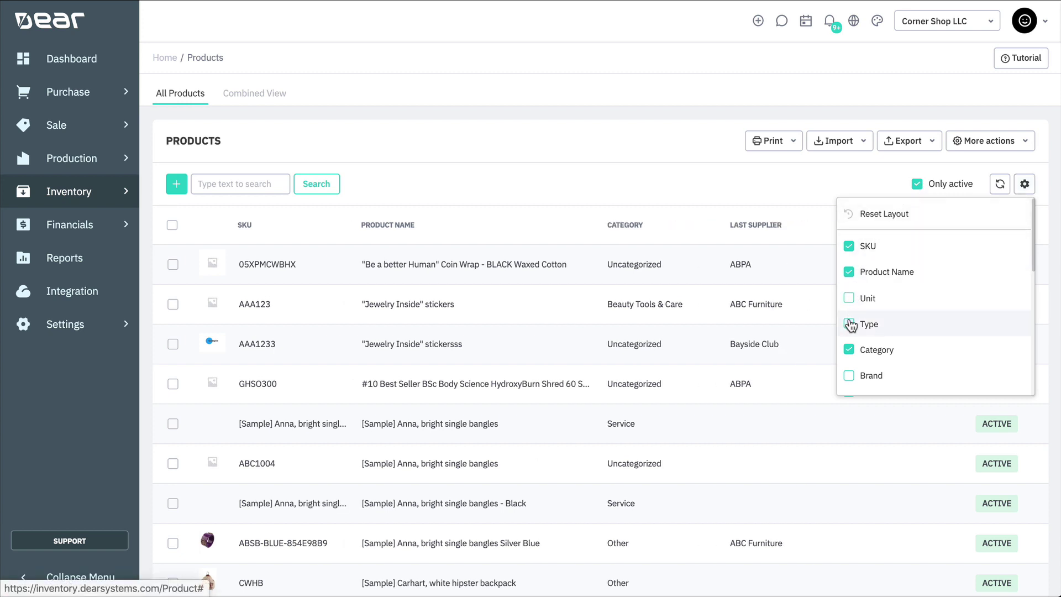
Step: Reset the products list to its default column layout and sort the products by SKU in descending order
left_click(892, 223)
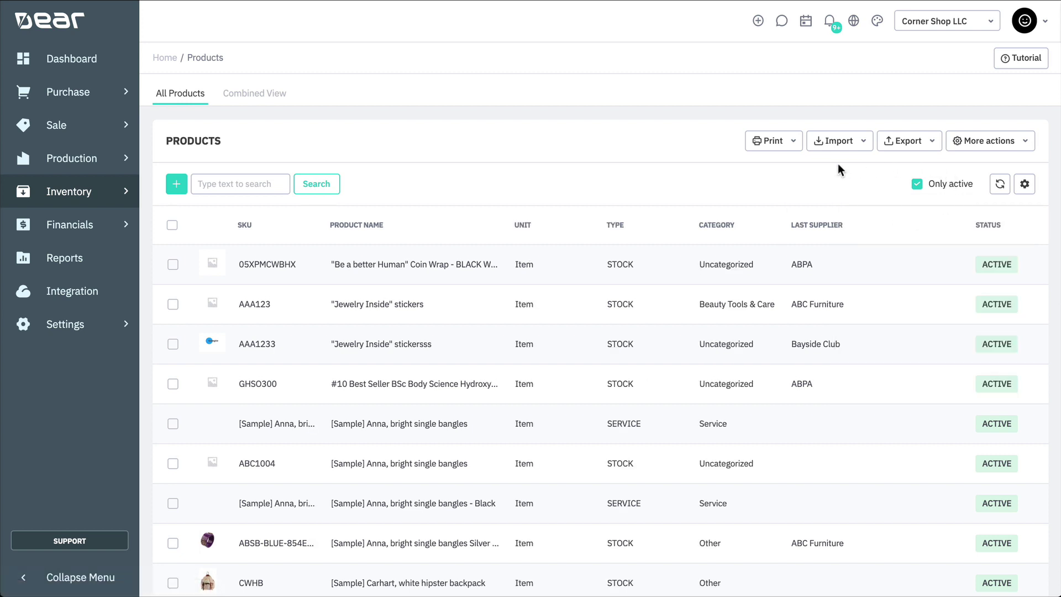
left_click(289, 234)
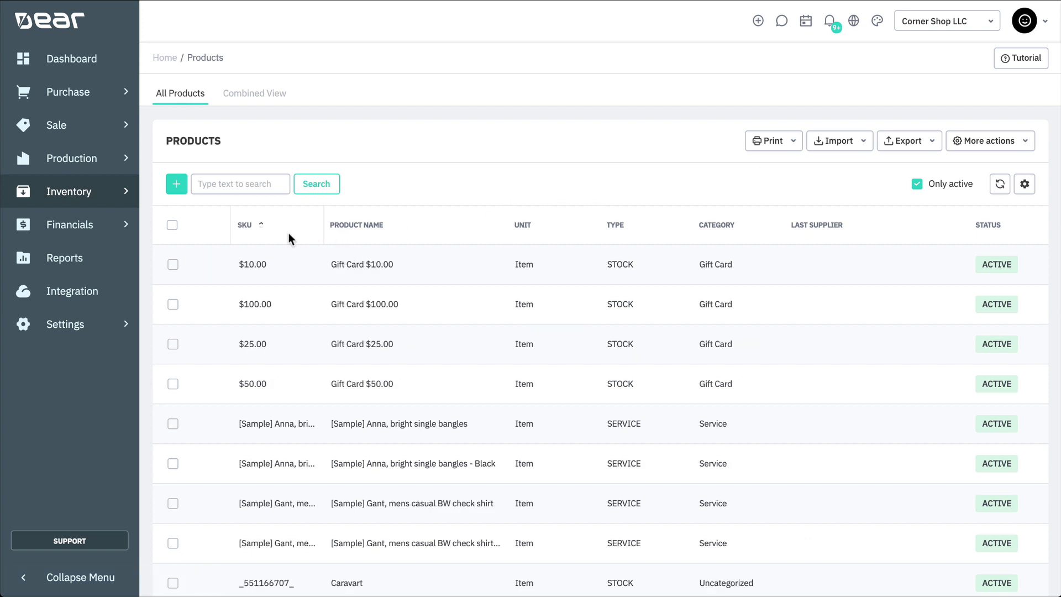
left_click(289, 237)
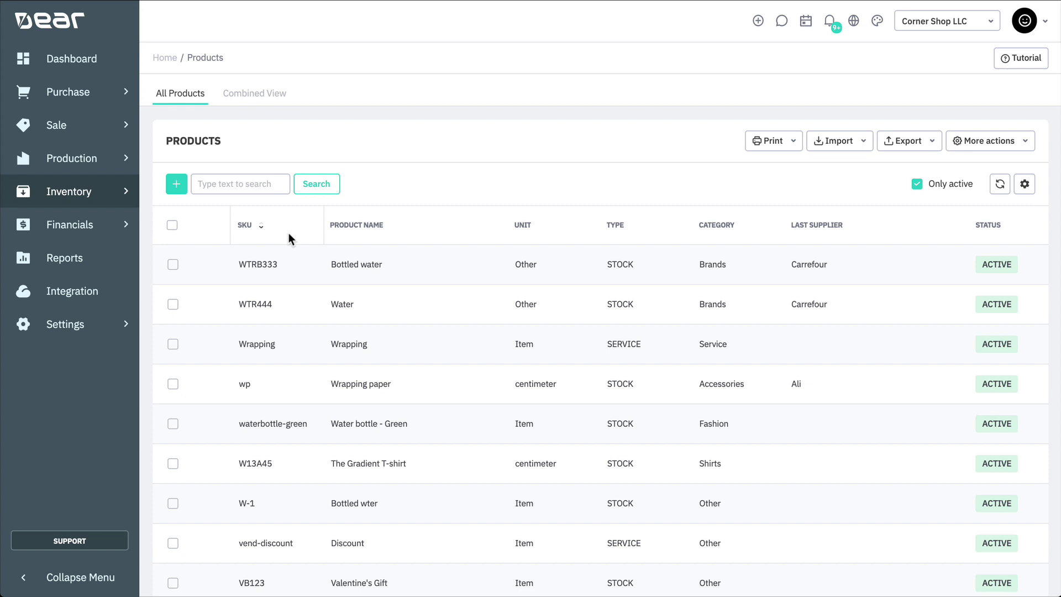
Step: Rearrange the list columns to the order Category, Type, Unit, and switch the active-only filter off and back on
mouse_move(550, 230)
left_mouse_down()
mouse_move(678, 230)
mouse_move(536, 230)
left_mouse_up()
left_click_drag(600, 223, 583, 224)
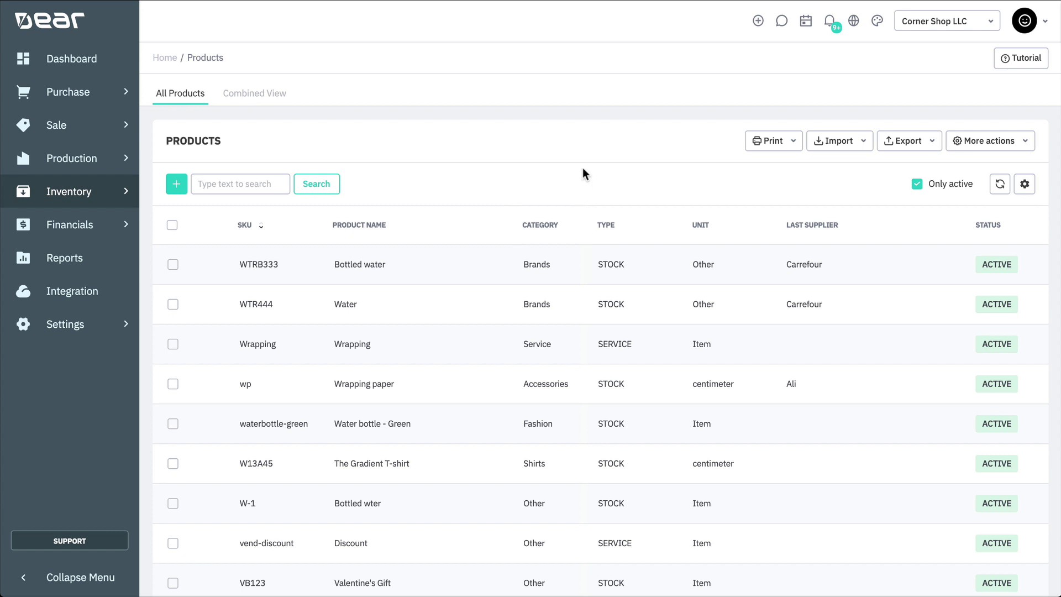
left_click(917, 190)
left_click(916, 190)
Step: Select the products WTRB333, WTR444 and Wrapping and look at the print options available for them
left_click(174, 265)
left_click(174, 304)
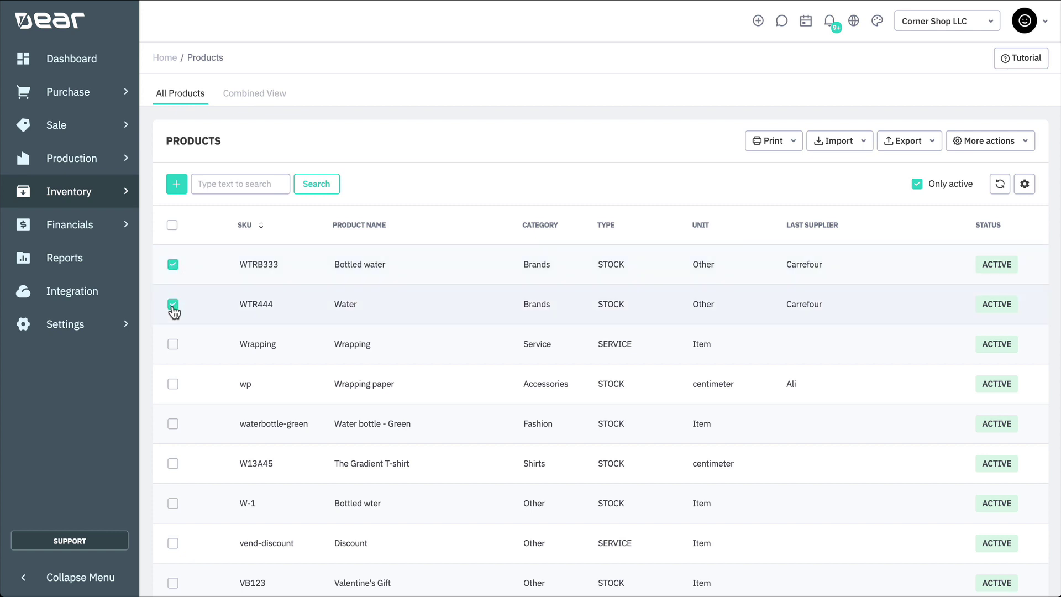
left_click(173, 344)
left_click(788, 144)
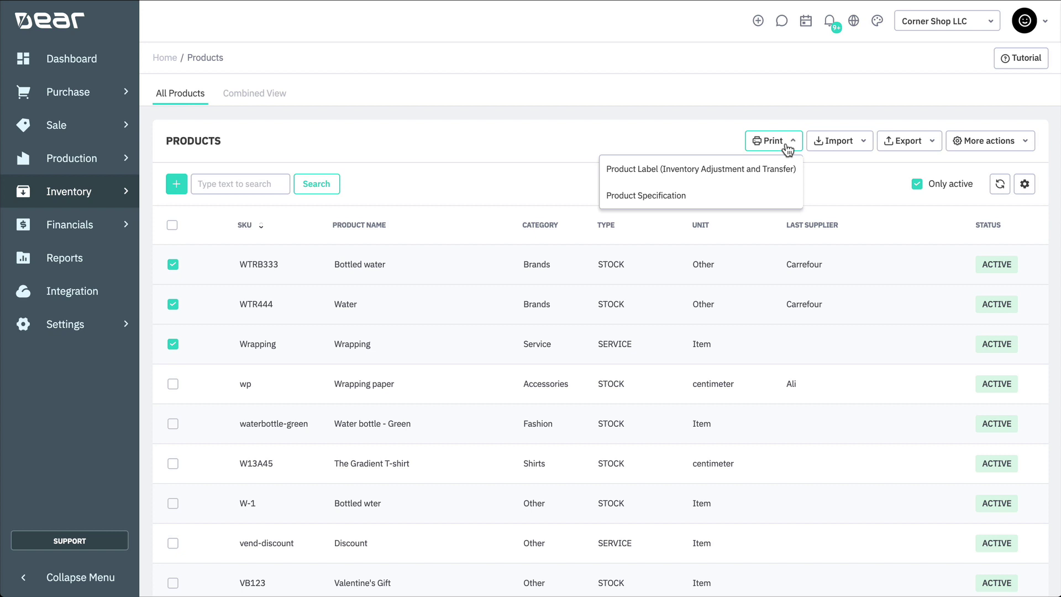
left_click(787, 149)
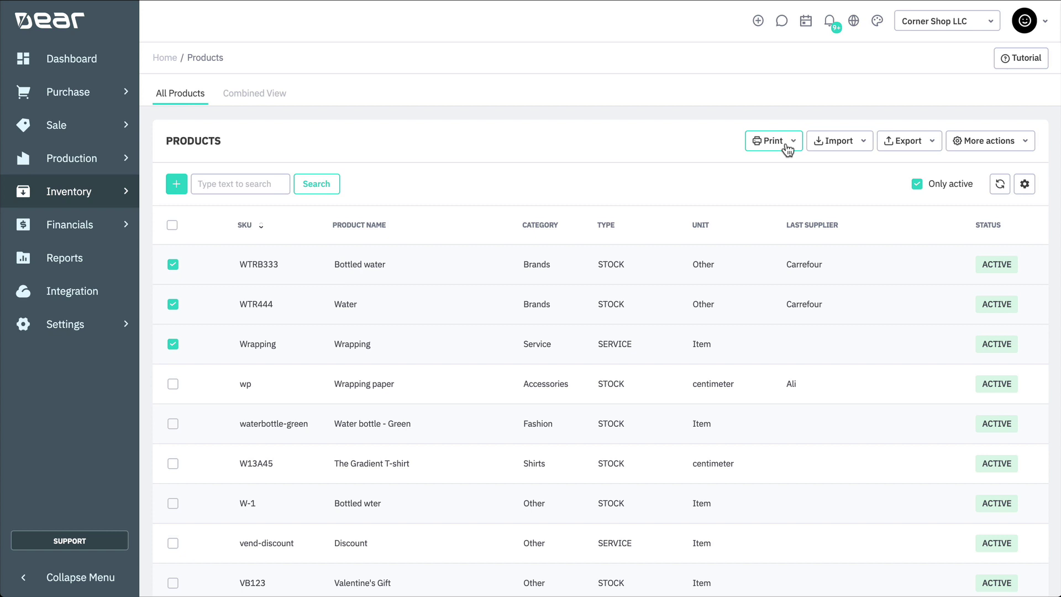
Step: Set up a merge of the selected products with WTR444: Water as primary product, close it without merging, and deselect all three products
left_click(980, 143)
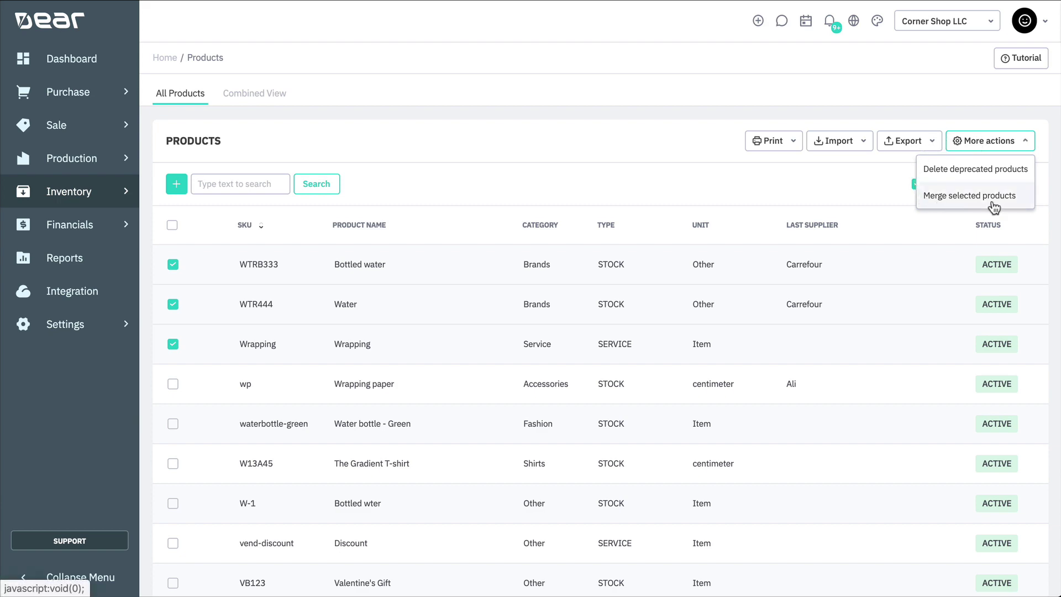
left_click(970, 196)
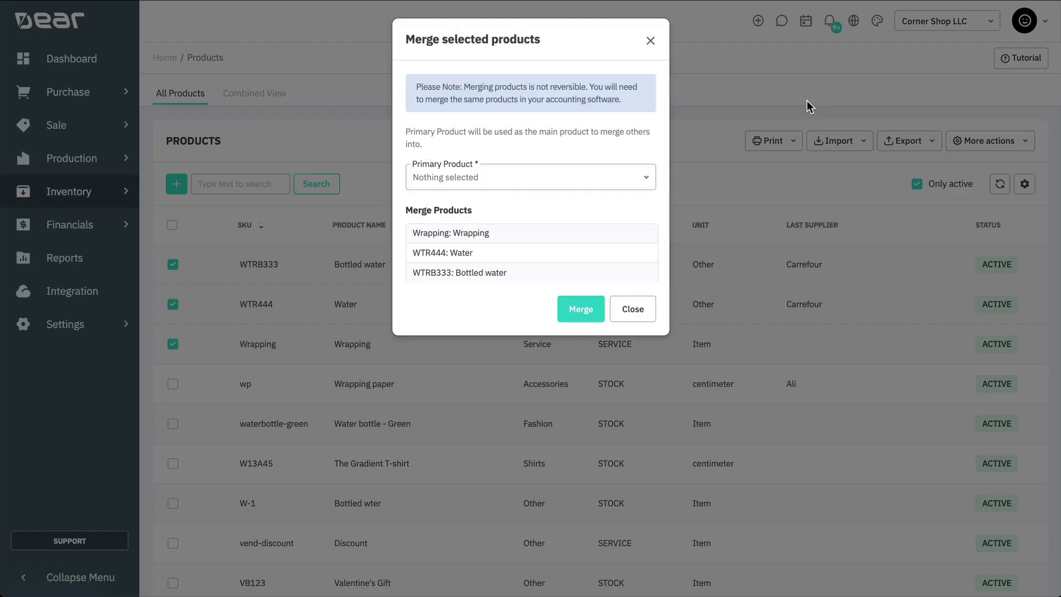
left_click(645, 184)
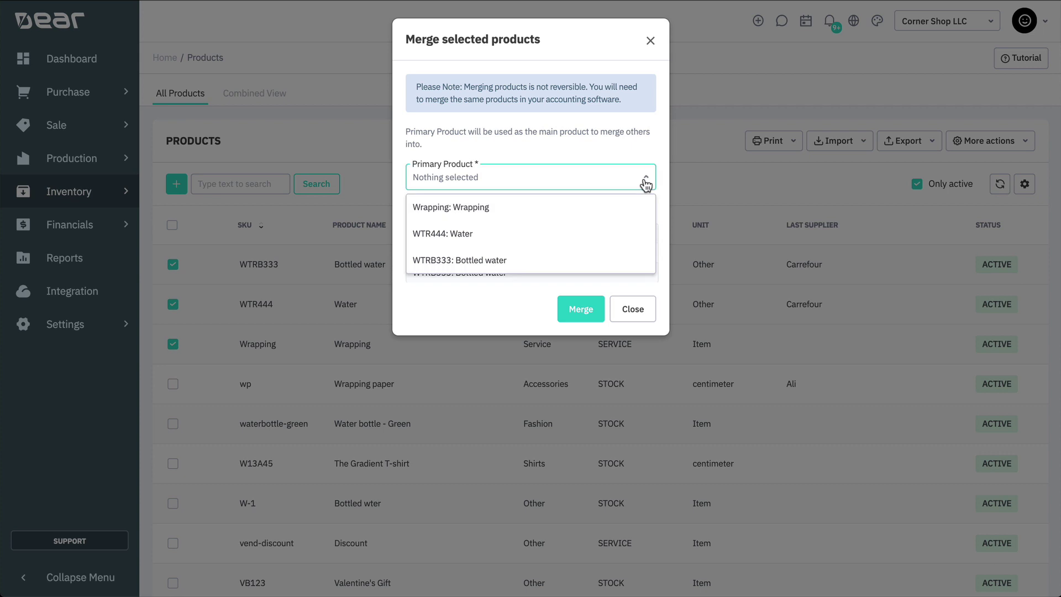
left_click(591, 231)
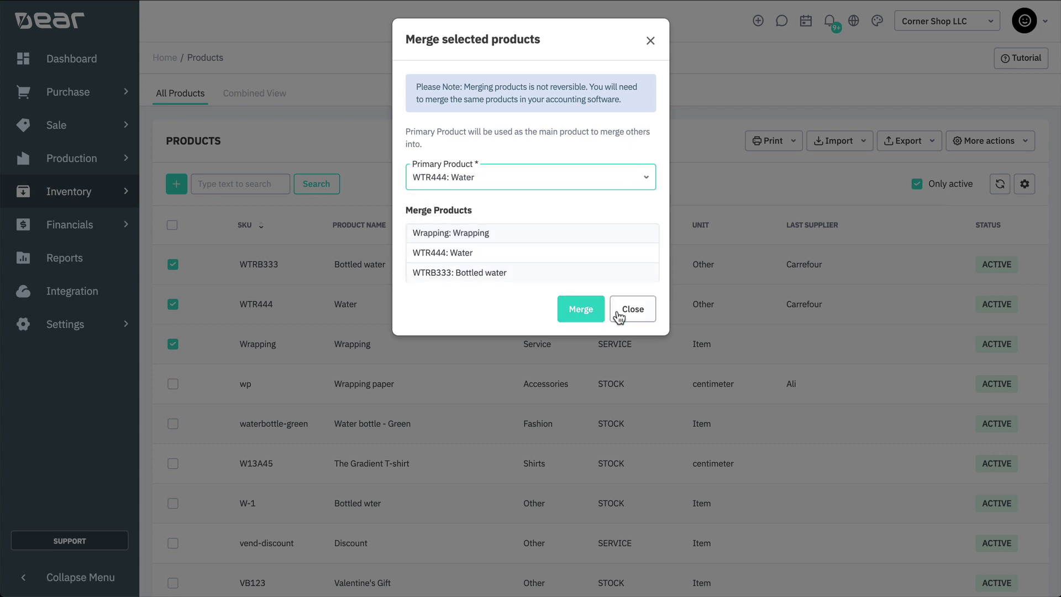
left_click(641, 307)
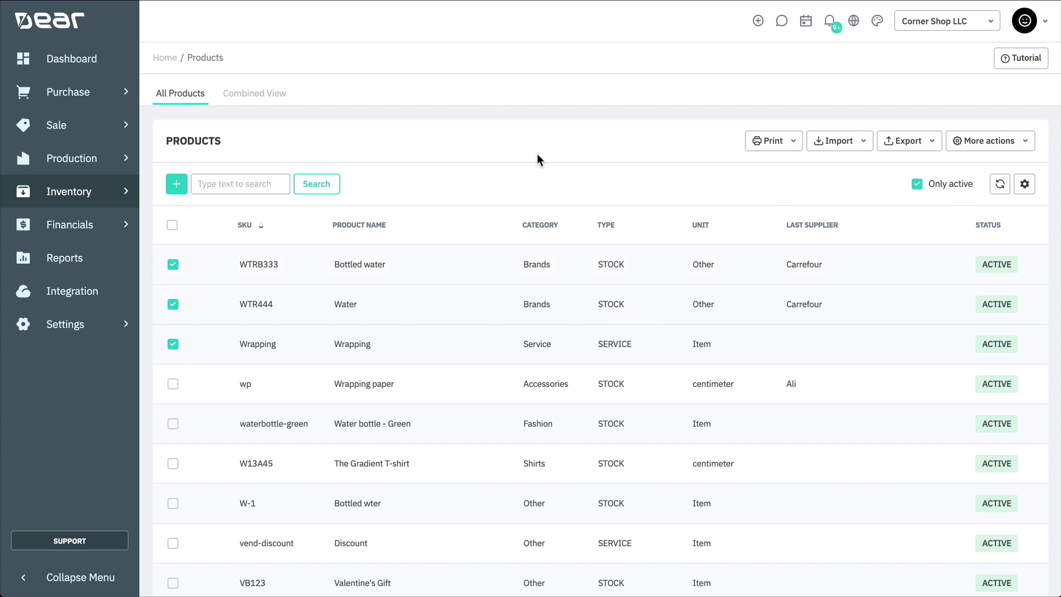
left_click(173, 264)
left_click(173, 305)
left_click(173, 343)
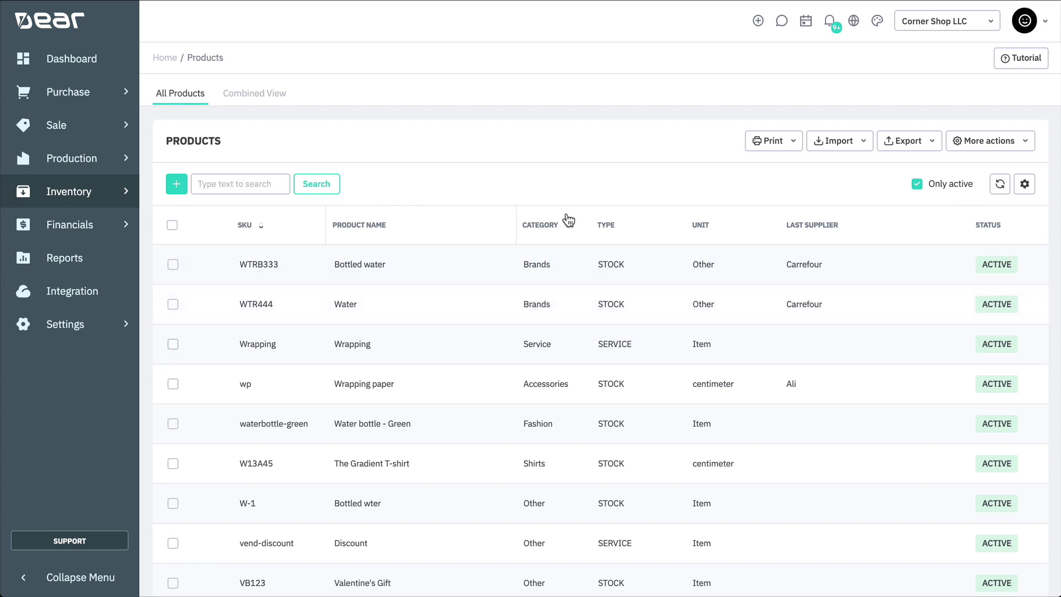
Step: Permanently delete all deprecated products that are not used in any transactions
left_click(999, 150)
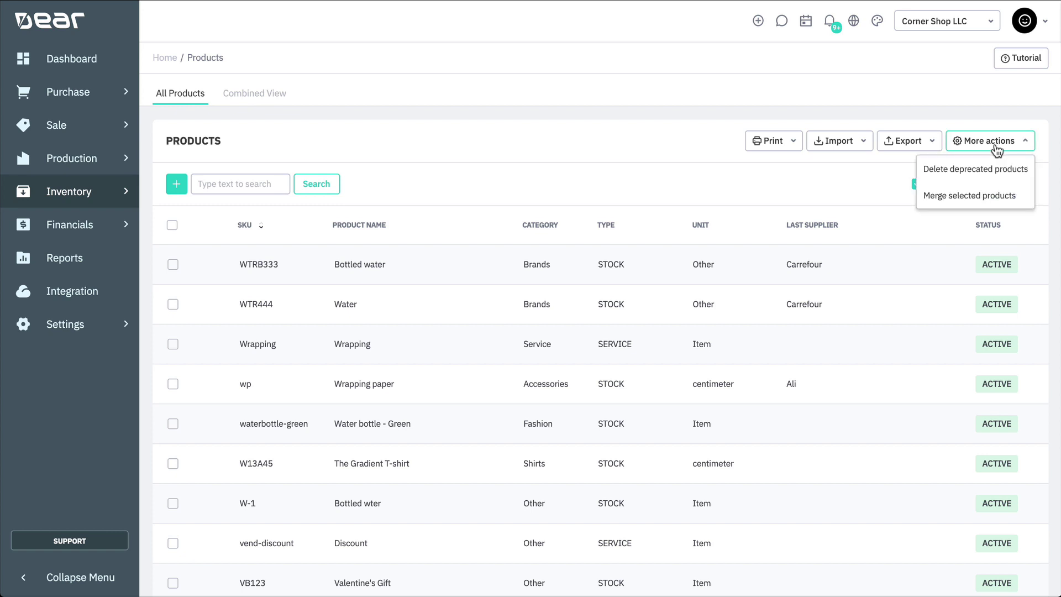
left_click(982, 169)
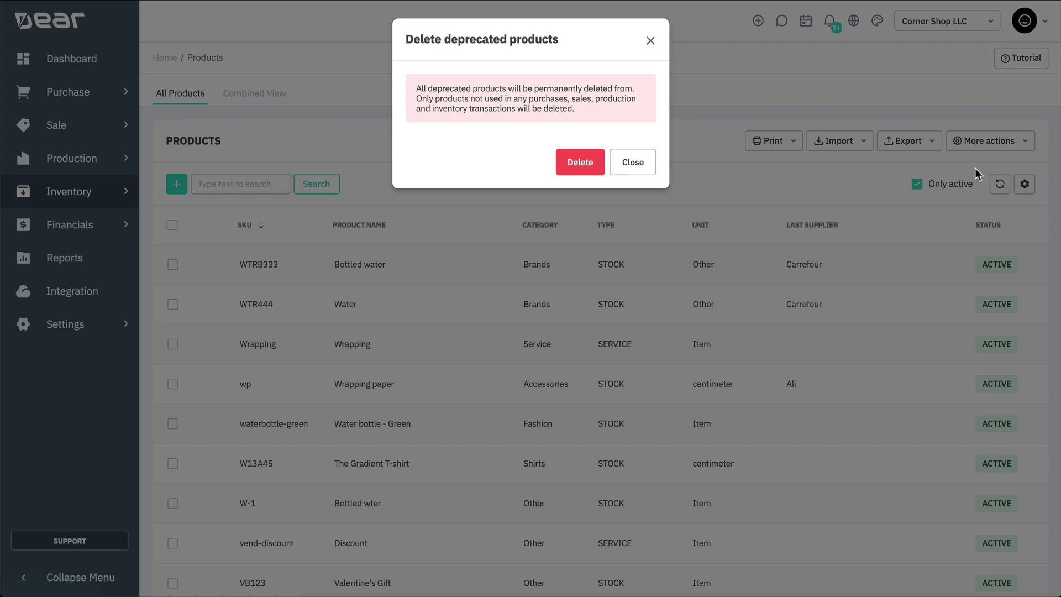
left_click(579, 166)
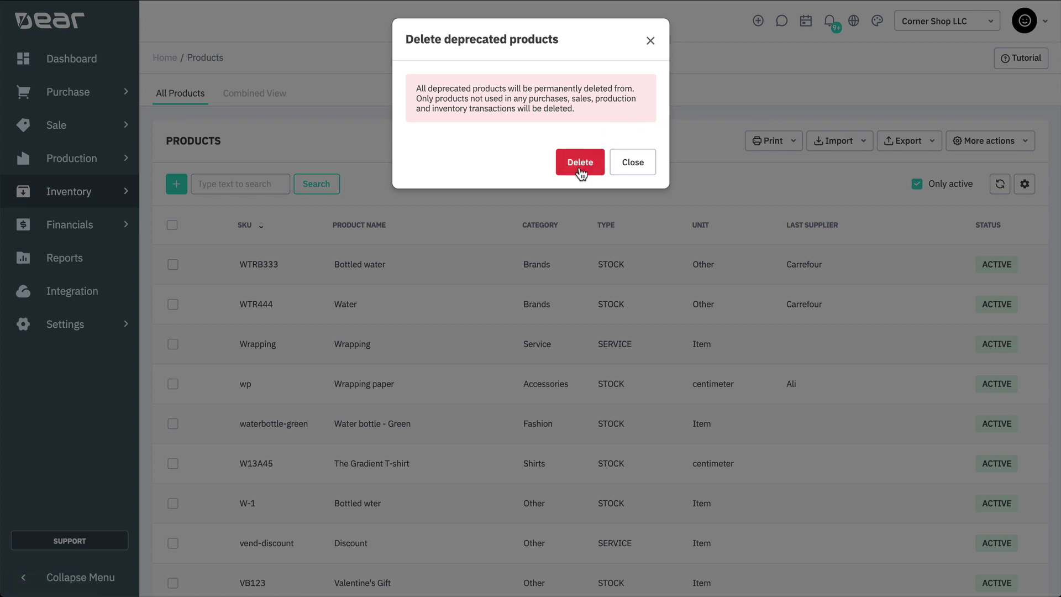